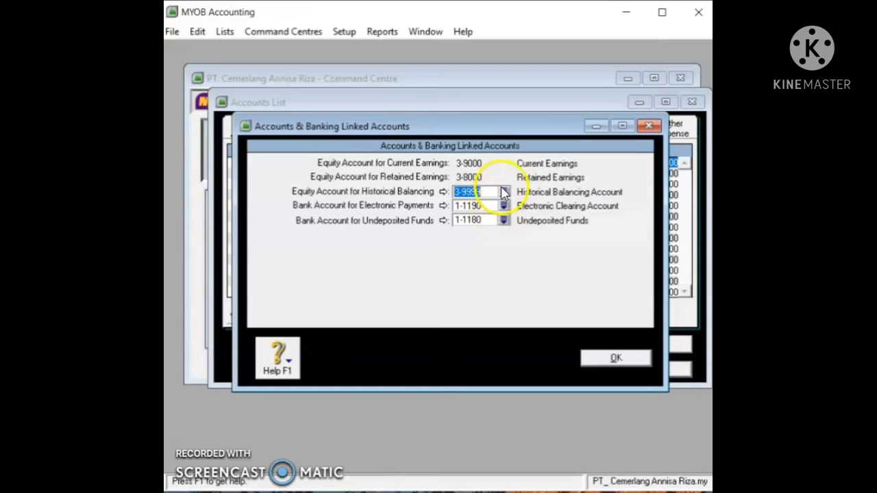
Step: Set Undeposited Funds to 1-1200 Petty Cash in the Accounts & Banking linked accounts
{"action": "left_click", "coordinate": [504, 220]}
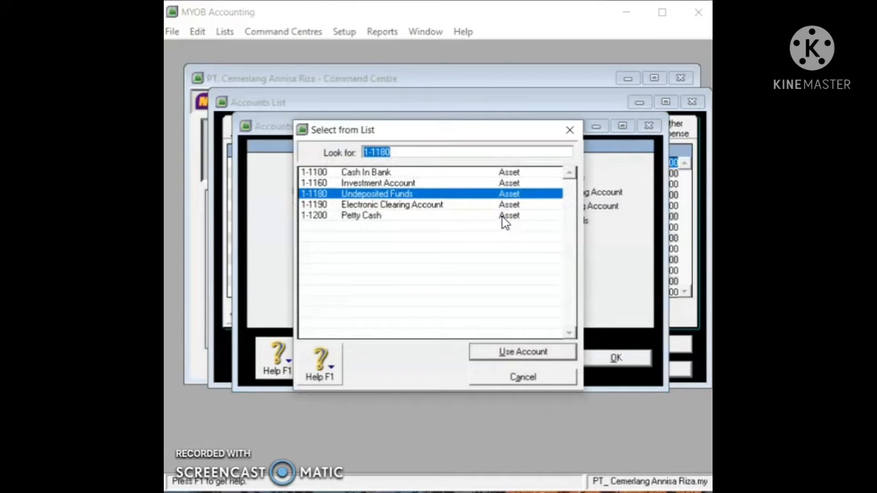
{"action": "left_click", "coordinate": [504, 220]}
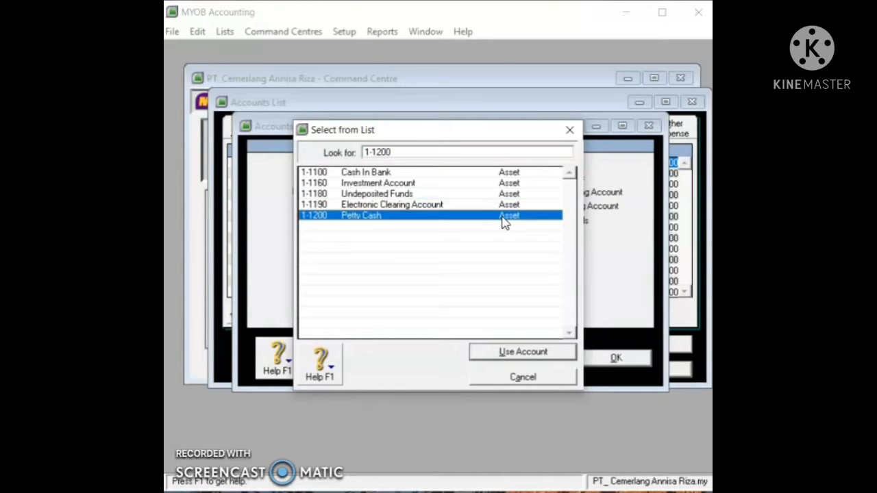
{"action": "left_click", "coordinate": [541, 352]}
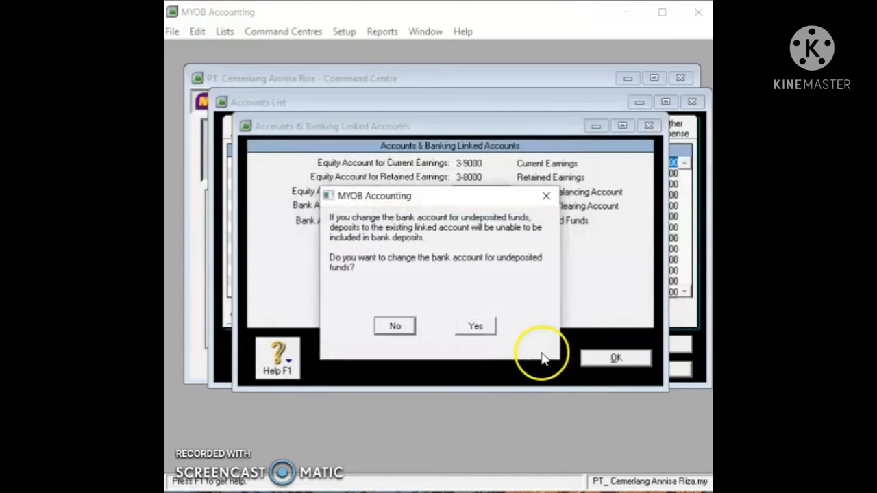
{"action": "left_click", "coordinate": [476, 327]}
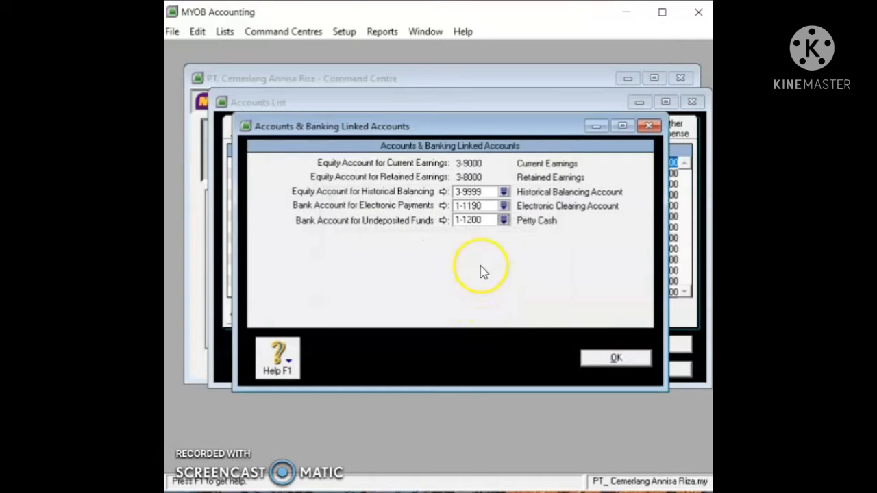
{"action": "left_click", "coordinate": [616, 359]}
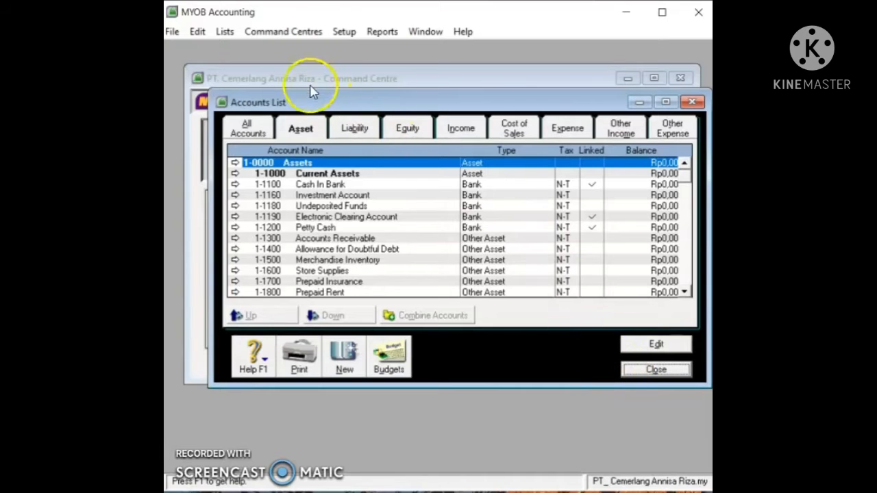
{"action": "left_click", "coordinate": [344, 31]}
Step: In Sales linked accounts, track receivables in 1-1300 Accounts Receivable
{"action": "mouse_move", "coordinate": [374, 85]}
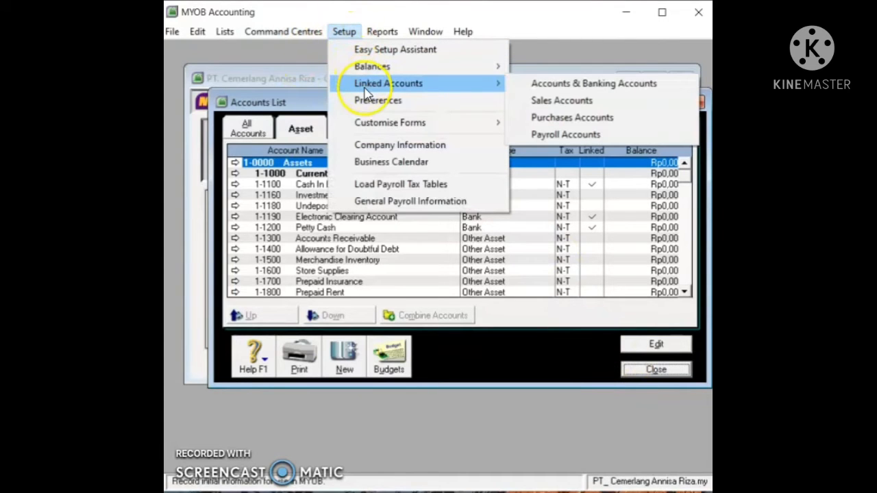
{"action": "left_click", "coordinate": [541, 101]}
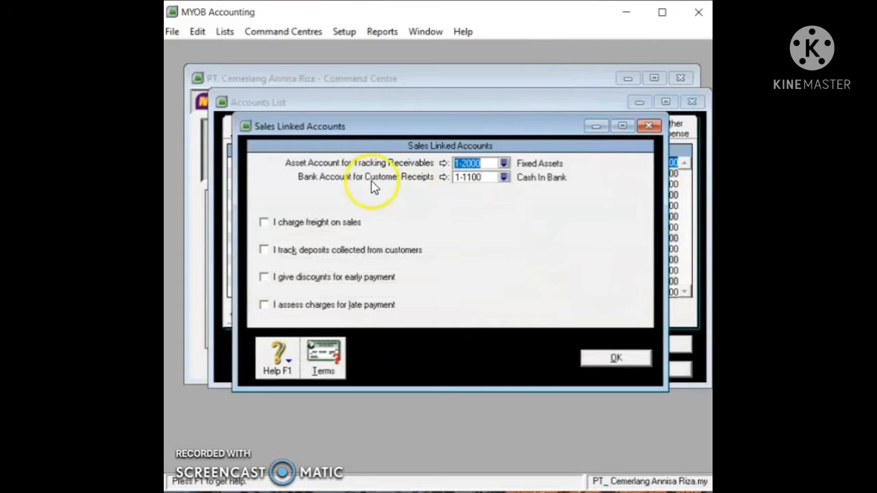
{"action": "left_click", "coordinate": [503, 164]}
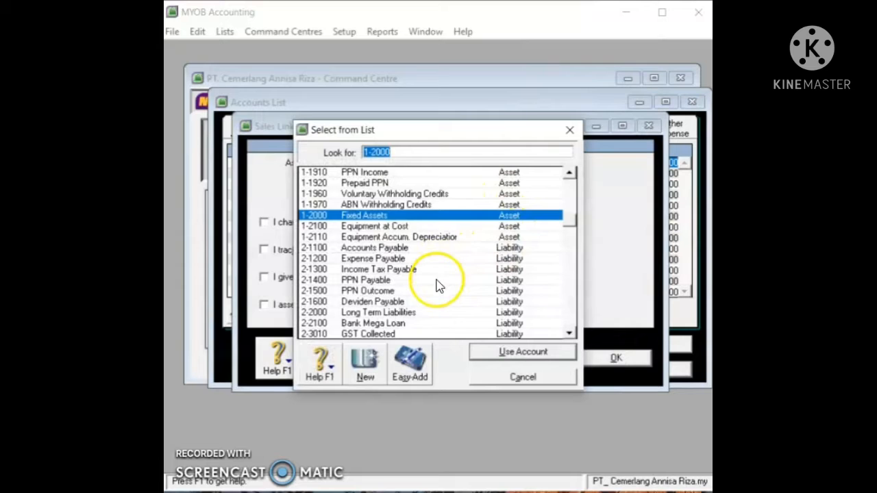
{"action": "scroll", "coordinate": [438, 287], "scroll_direction": "up", "scroll_amount": 2}
{"action": "scroll", "coordinate": [438, 286], "scroll_direction": "up", "scroll_amount": 2}
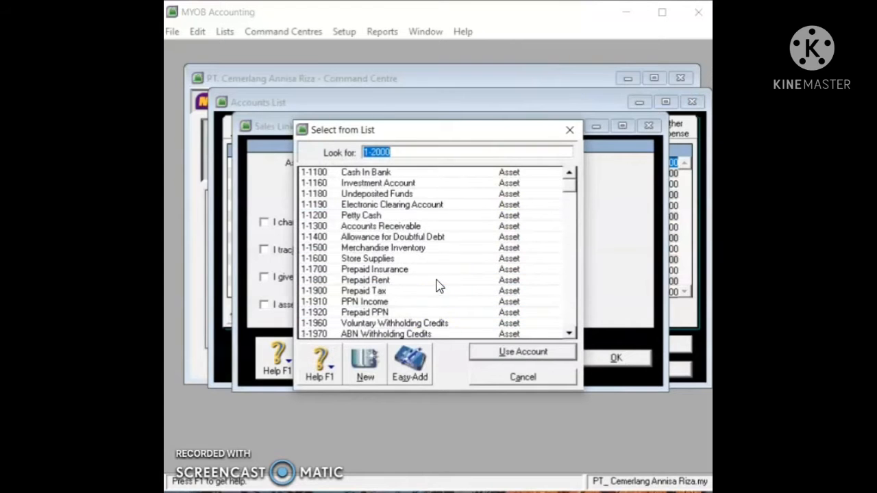
{"action": "left_click", "coordinate": [454, 226]}
{"action": "left_click", "coordinate": [525, 352]}
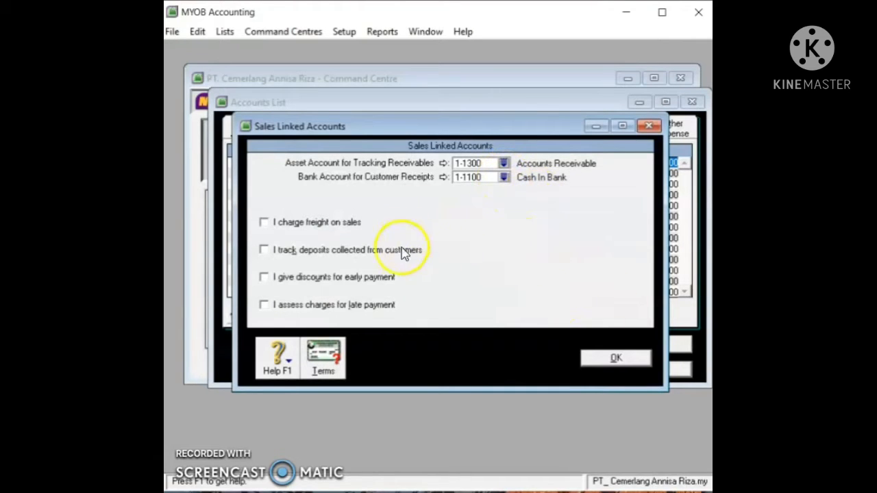
Step: Enable early-payment discounts posted to 4-1200 Sales Discount and save the sales linked accounts
{"action": "left_click", "coordinate": [353, 280]}
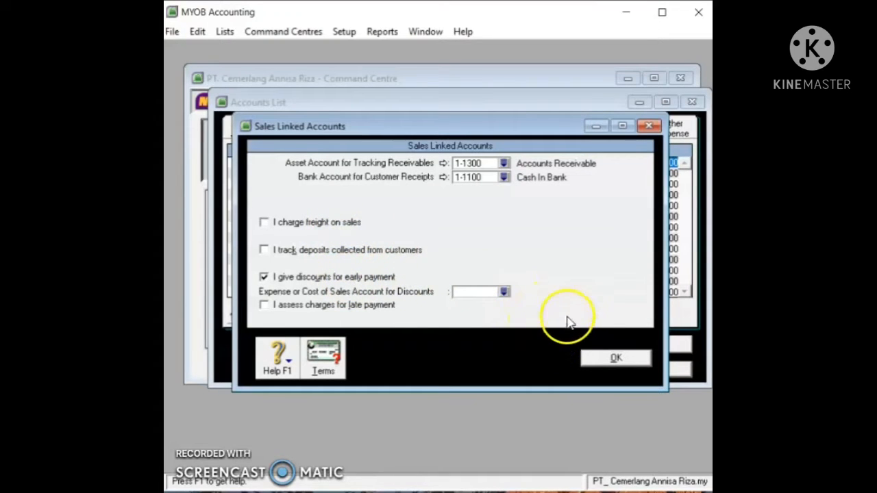
{"action": "left_click", "coordinate": [505, 293]}
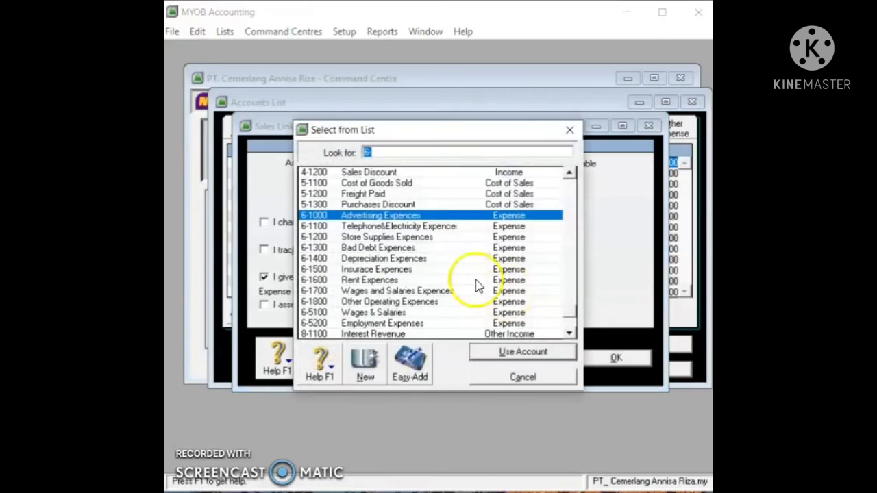
{"action": "left_click", "coordinate": [389, 172]}
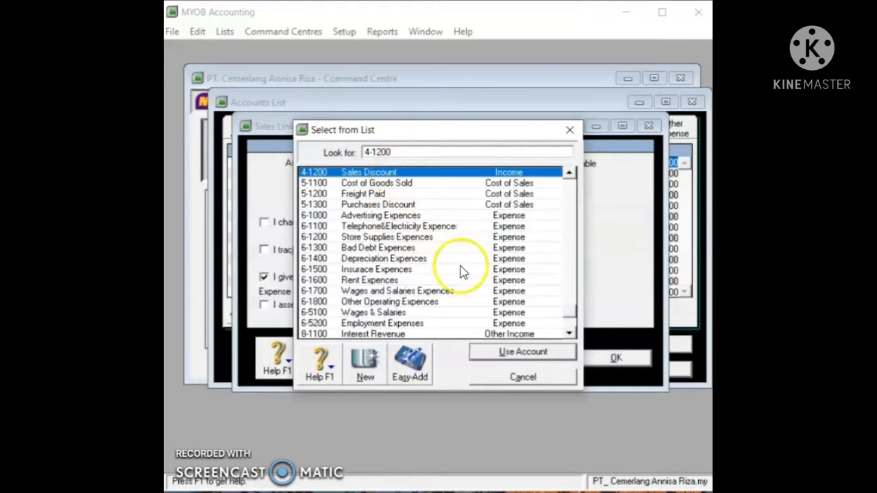
{"action": "left_click", "coordinate": [500, 352]}
{"action": "left_click", "coordinate": [439, 307]}
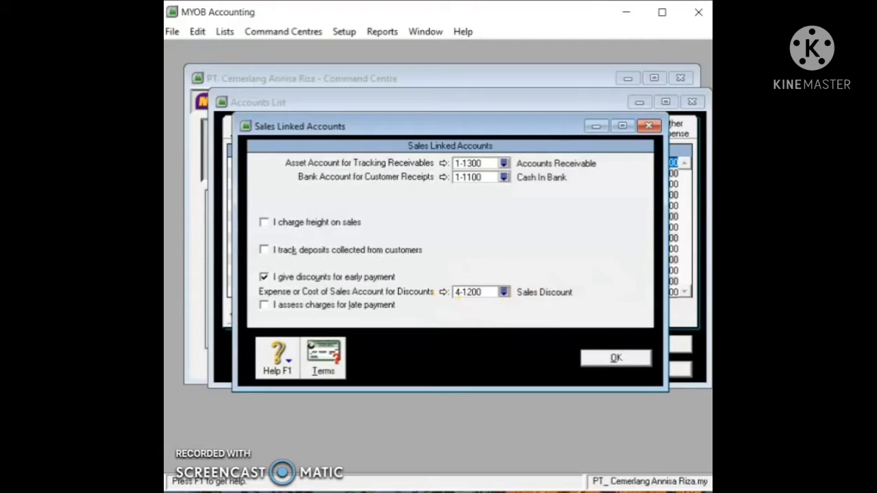
{"action": "left_click", "coordinate": [613, 358]}
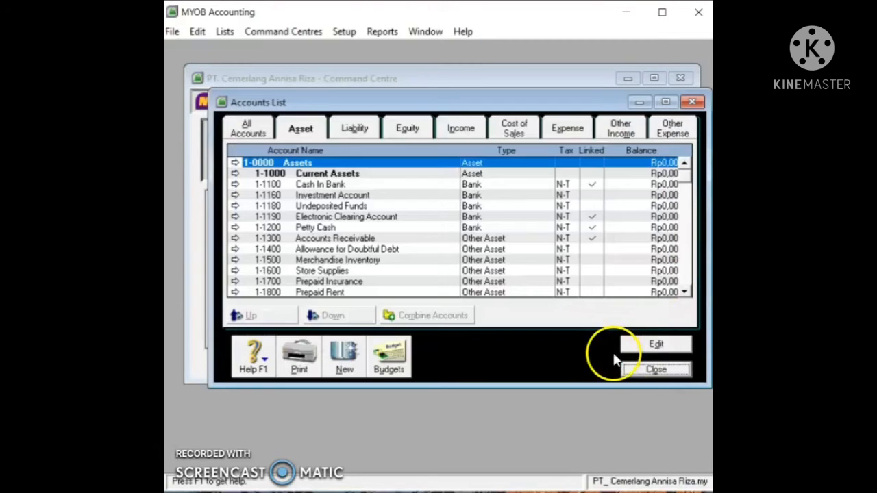
Step: In Purchases linked accounts, track payables in 2-1100 Accounts Payable
{"action": "left_click", "coordinate": [342, 31]}
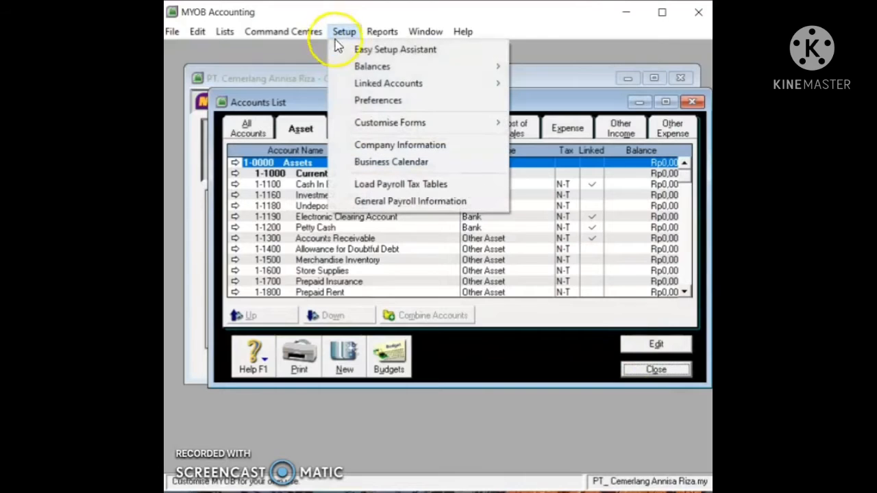
{"action": "mouse_move", "coordinate": [375, 88]}
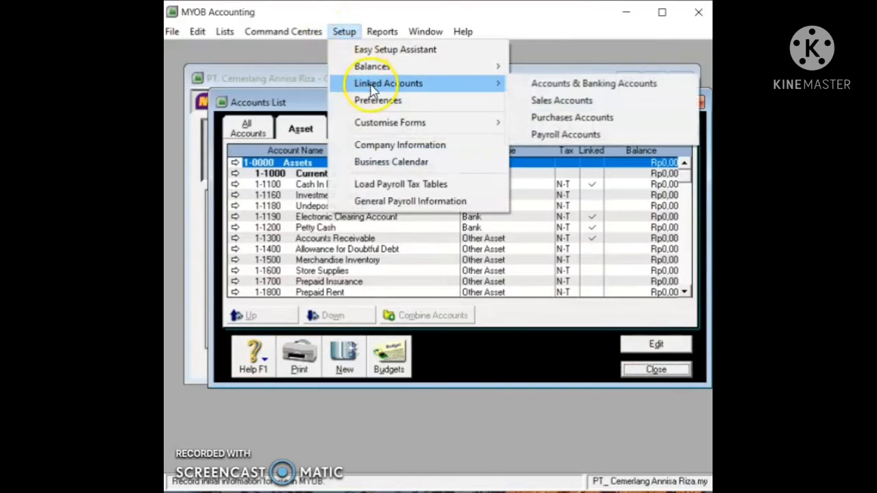
{"action": "left_click", "coordinate": [534, 119]}
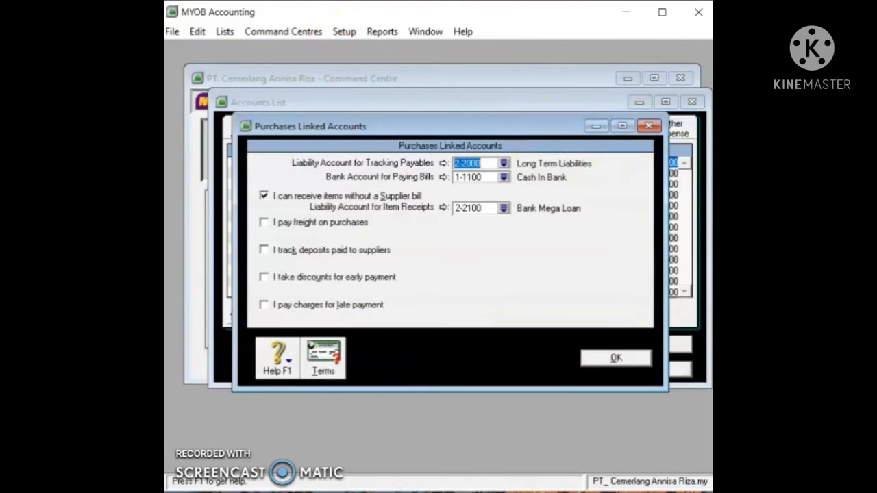
{"action": "left_click", "coordinate": [506, 164]}
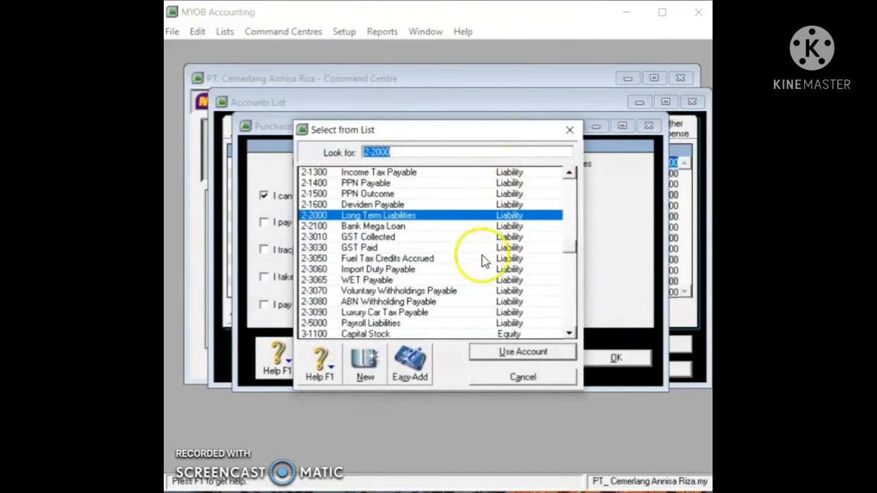
{"action": "scroll", "coordinate": [463, 305], "scroll_direction": "up", "scroll_amount": 4}
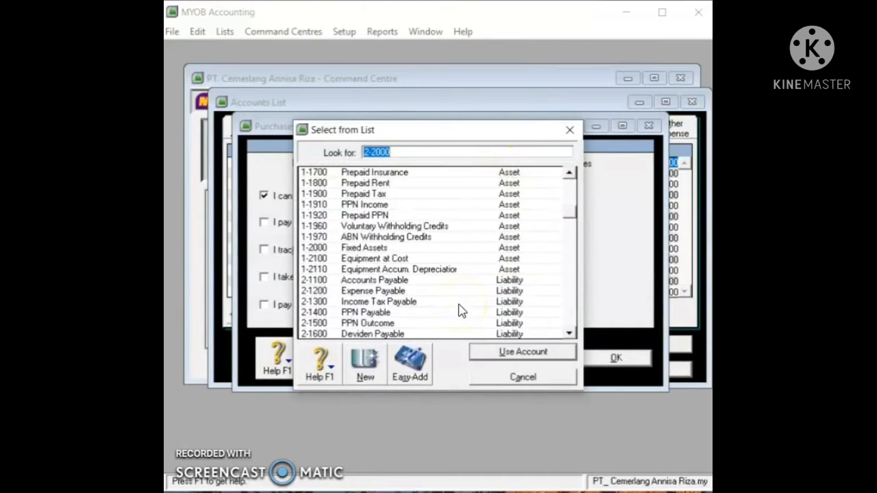
{"action": "scroll", "coordinate": [462, 310], "scroll_direction": "up", "scroll_amount": 3}
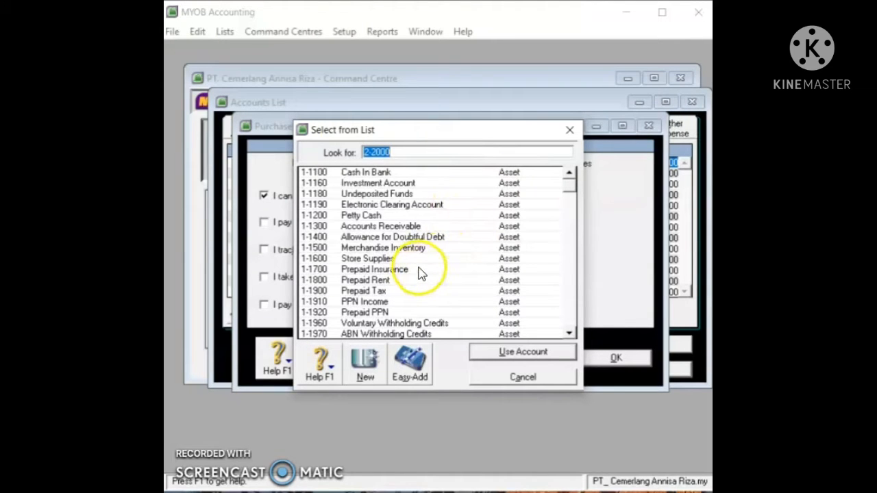
{"action": "scroll", "coordinate": [421, 272], "scroll_direction": "down", "scroll_amount": 2}
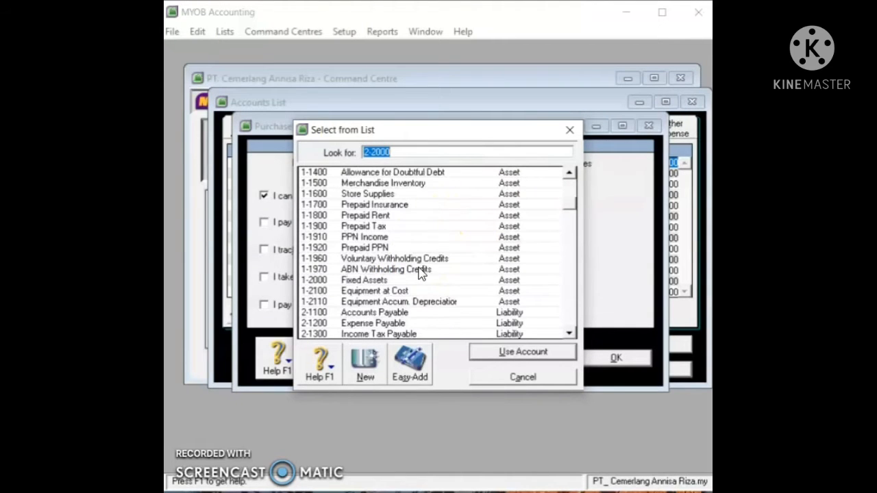
{"action": "left_click", "coordinate": [411, 314]}
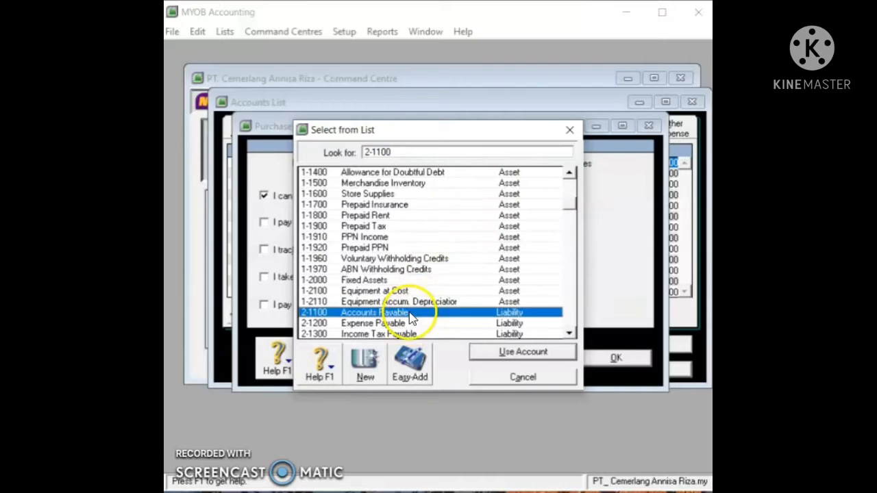
{"action": "left_click", "coordinate": [478, 351]}
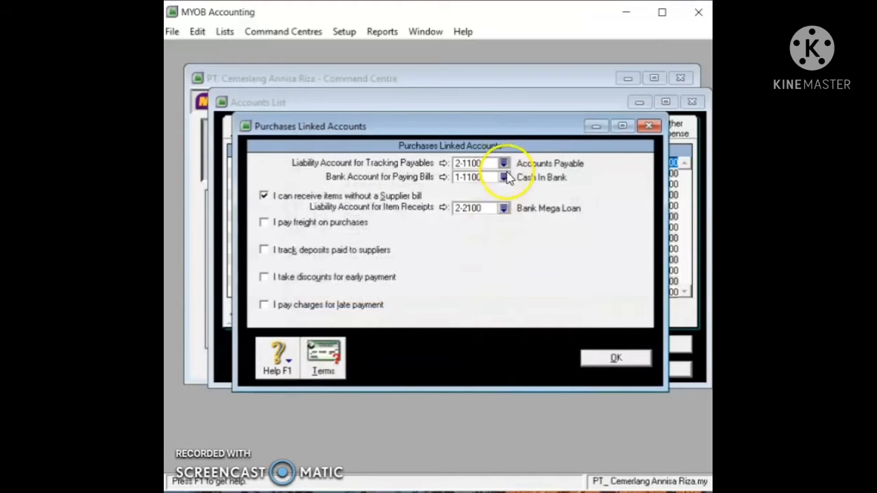
Step: Keep 1-1100 Cash In Bank for paying bills and link purchase freight to 5-1200 Freight Paid
{"action": "left_click", "coordinate": [503, 178]}
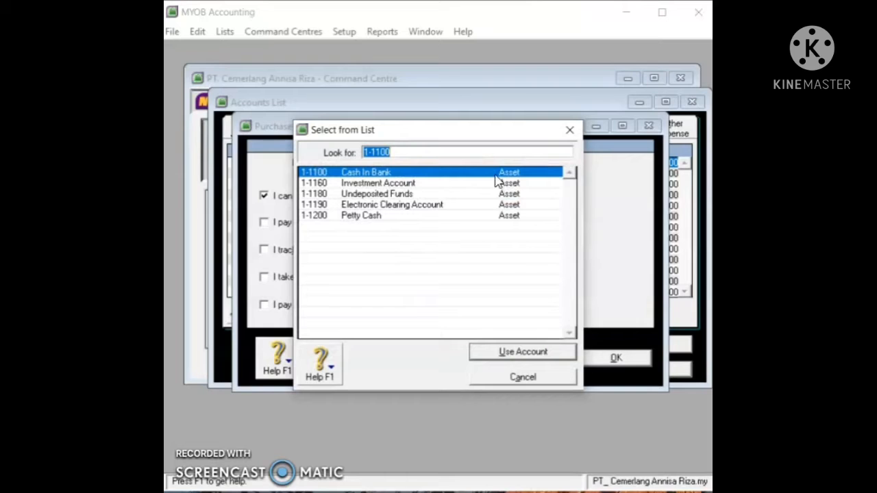
{"action": "left_click", "coordinate": [537, 351]}
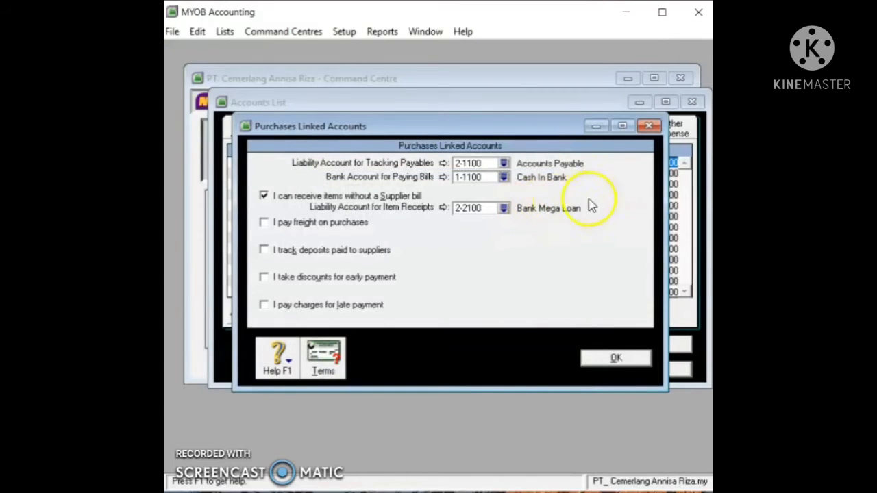
{"action": "left_click", "coordinate": [264, 196]}
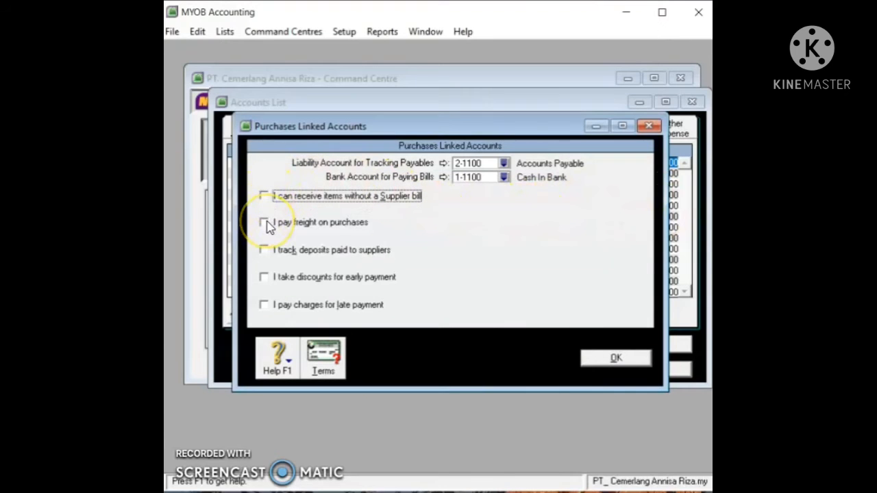
{"action": "left_click", "coordinate": [264, 223]}
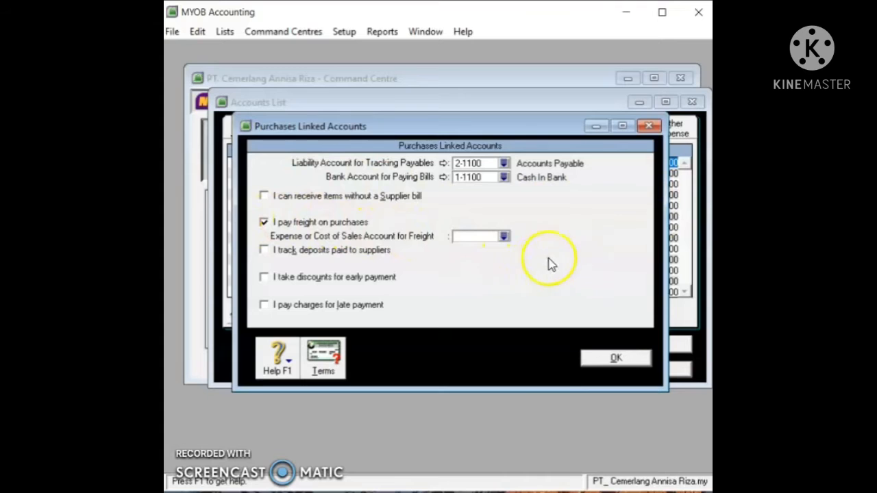
{"action": "left_click", "coordinate": [505, 236]}
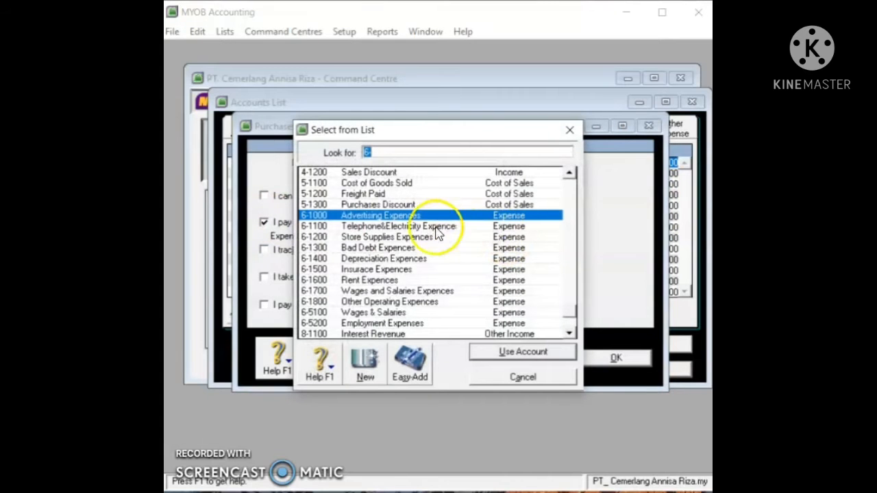
{"action": "left_click", "coordinate": [432, 194]}
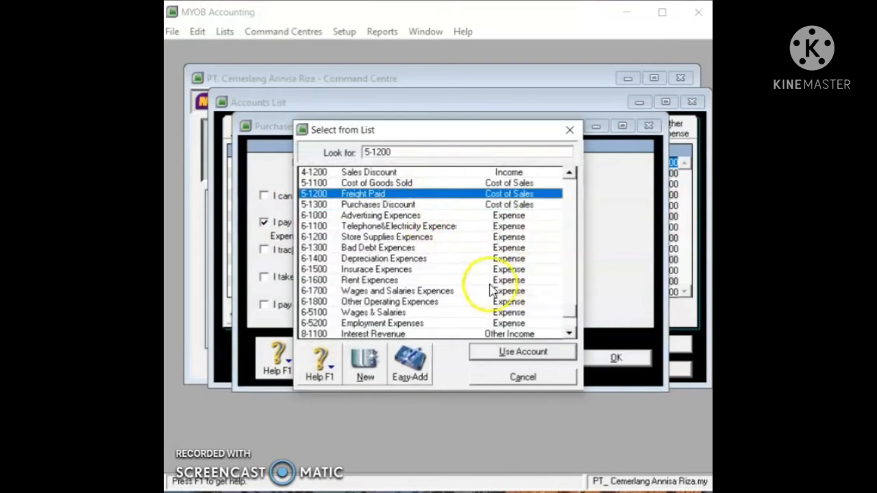
{"action": "left_click", "coordinate": [515, 352]}
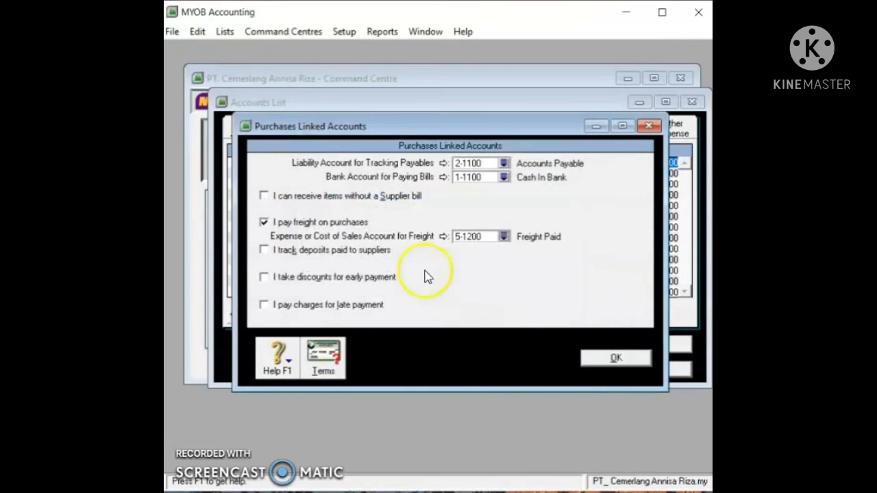
Step: Enable early-payment discounts linked to 5-1300 Purchases Discount and save the purchases settings
{"action": "left_click", "coordinate": [348, 278]}
{"action": "left_click", "coordinate": [504, 292]}
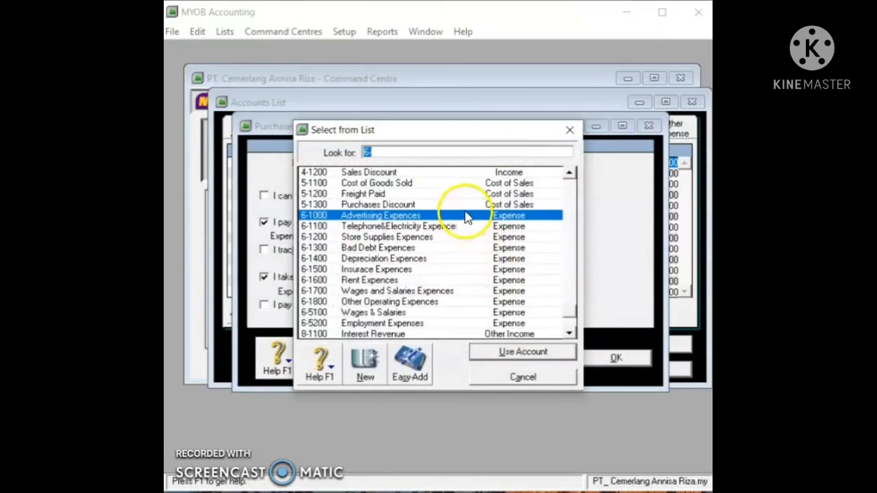
{"action": "left_click", "coordinate": [465, 206]}
{"action": "left_click", "coordinate": [525, 350]}
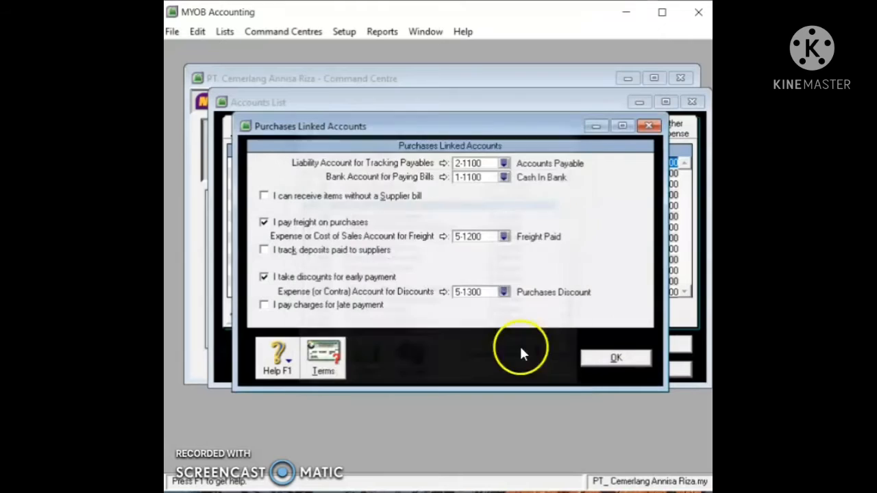
{"action": "left_click", "coordinate": [593, 361]}
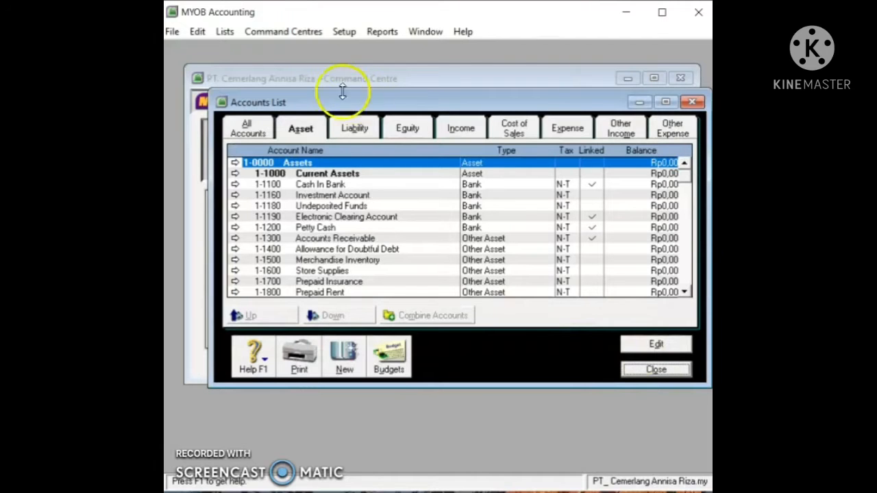
{"action": "left_click", "coordinate": [224, 31]}
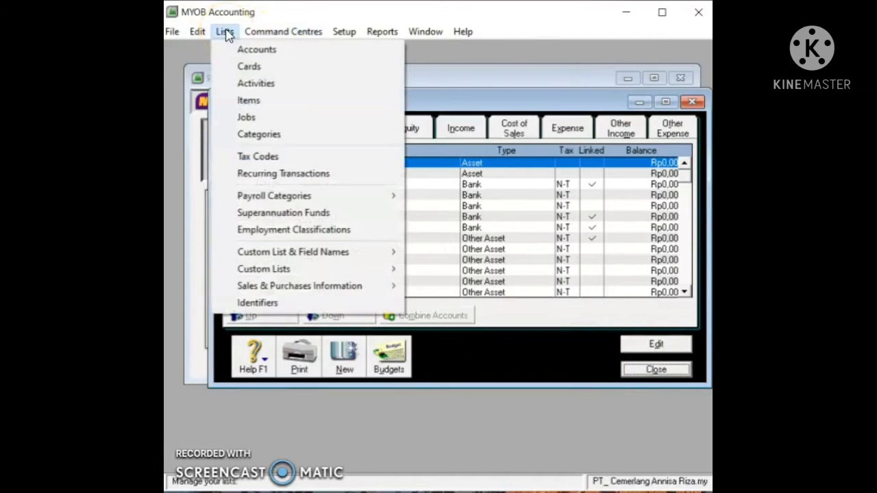
Step: Delete the WST tax code from the Tax Codes list
{"action": "left_click", "coordinate": [273, 159]}
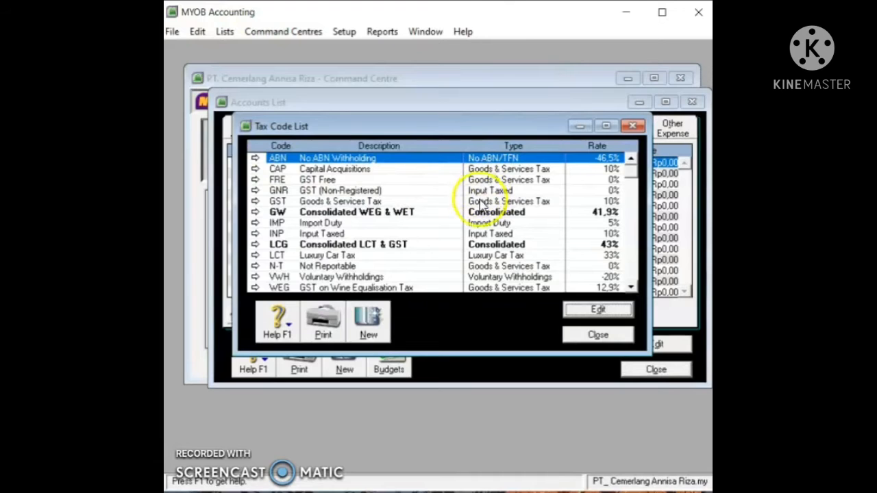
{"action": "scroll", "coordinate": [477, 234], "scroll_direction": "down", "scroll_amount": 1}
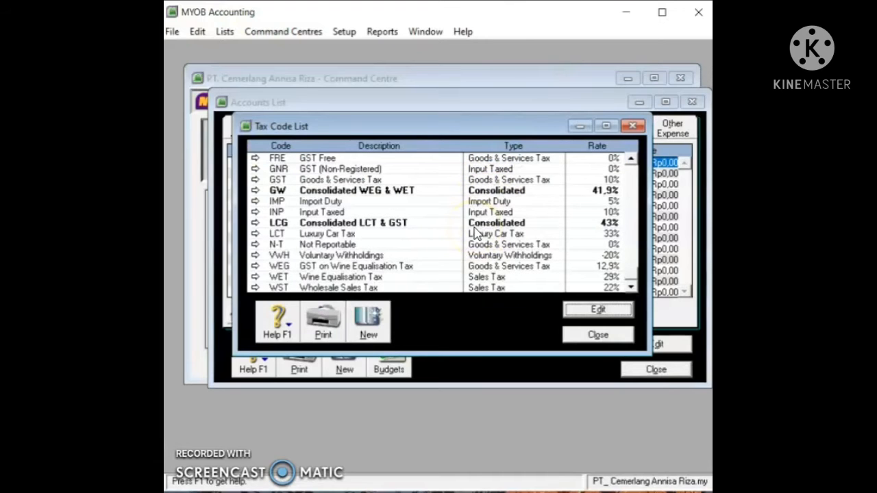
{"action": "left_click", "coordinate": [513, 291]}
{"action": "right_click", "coordinate": [512, 291]}
{"action": "left_click", "coordinate": [523, 299]}
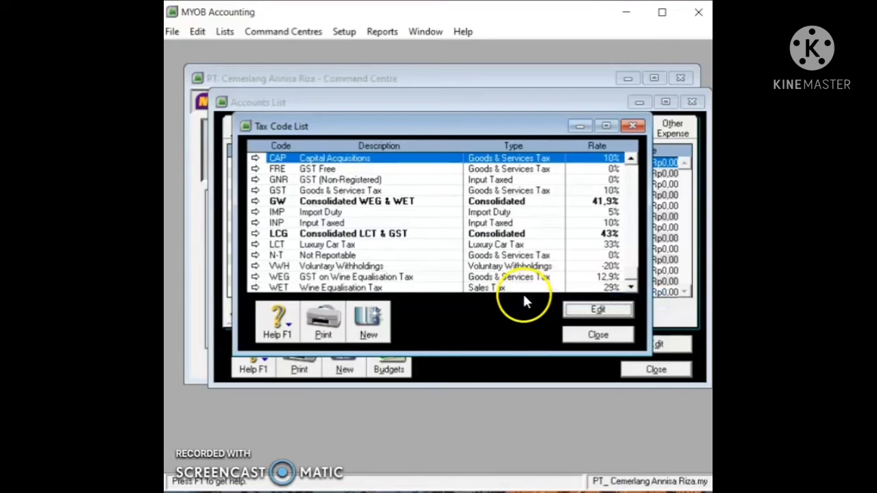
Step: Try deleting the WET and WEG tax codes, dismissing the cannot-delete warnings
{"action": "left_click", "coordinate": [521, 288]}
{"action": "right_click", "coordinate": [521, 288]}
{"action": "left_click", "coordinate": [528, 296]}
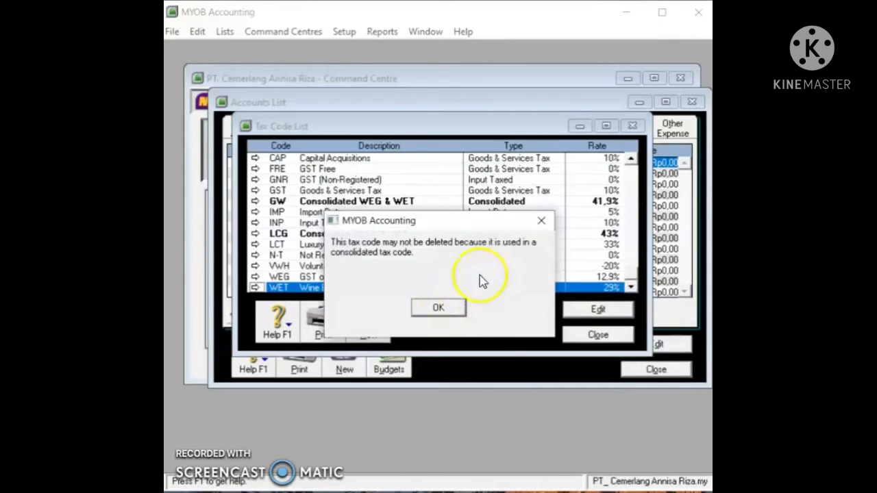
{"action": "left_click", "coordinate": [542, 220]}
{"action": "left_click", "coordinate": [520, 277]}
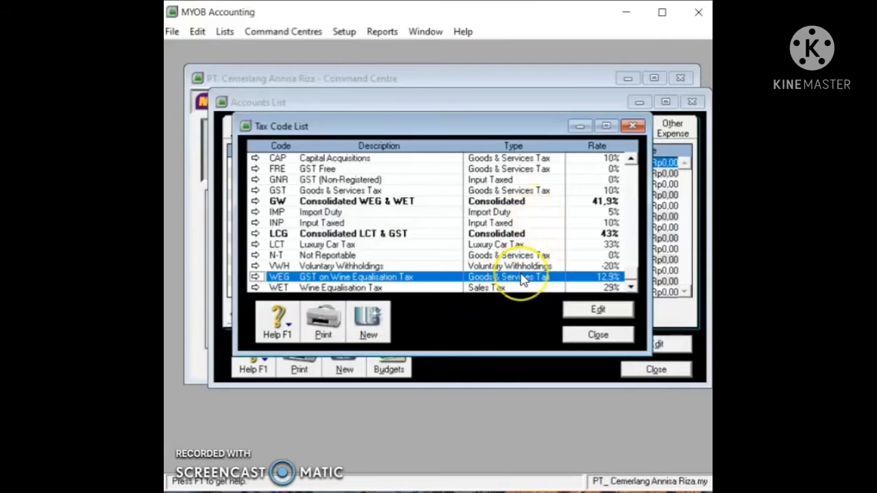
{"action": "right_click", "coordinate": [525, 280]}
{"action": "left_click", "coordinate": [531, 287]}
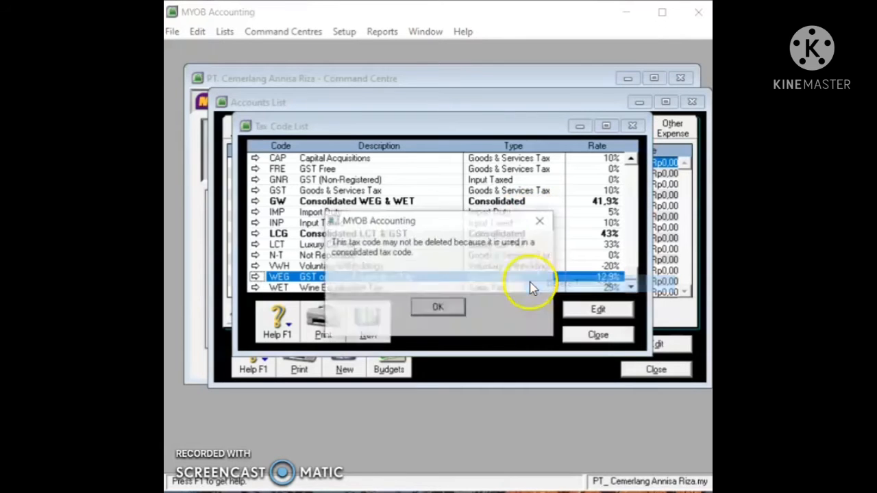
{"action": "left_click", "coordinate": [437, 307]}
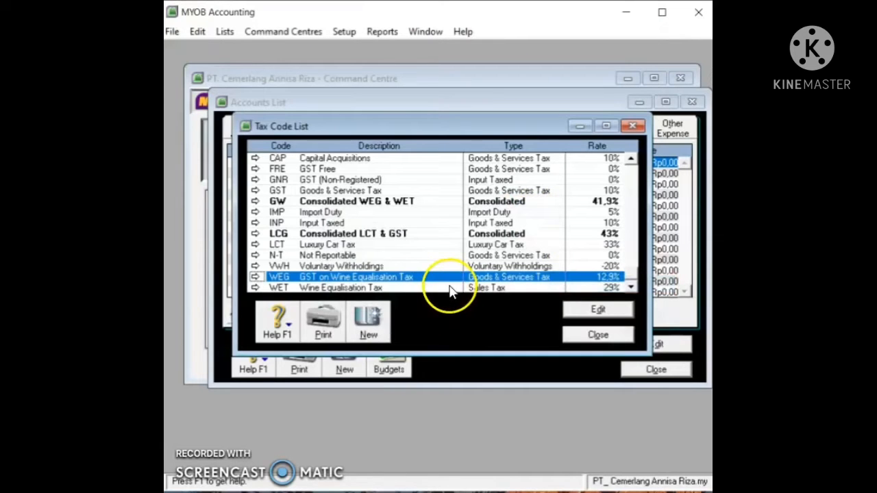
Step: Retry deleting WET without success, then open the GST tax code's details
{"action": "left_click", "coordinate": [450, 288]}
{"action": "right_click", "coordinate": [449, 285]}
{"action": "left_click", "coordinate": [466, 295]}
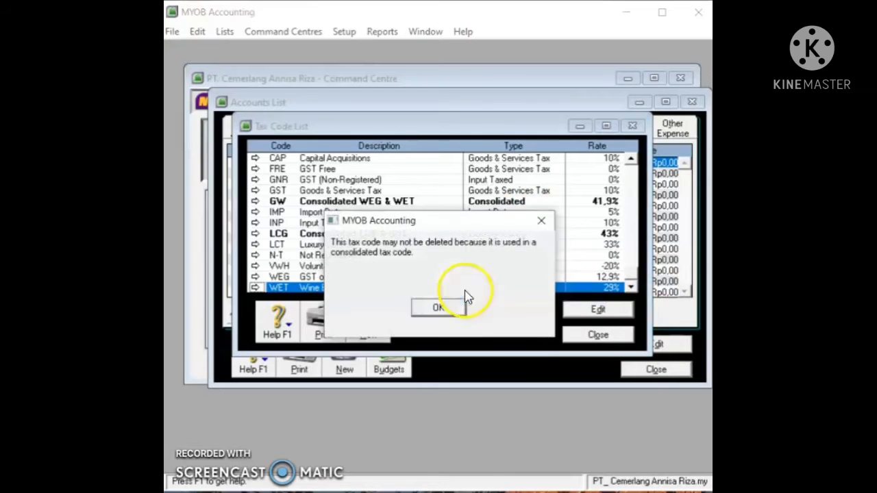
{"action": "left_click", "coordinate": [454, 308]}
{"action": "left_click", "coordinate": [458, 281]}
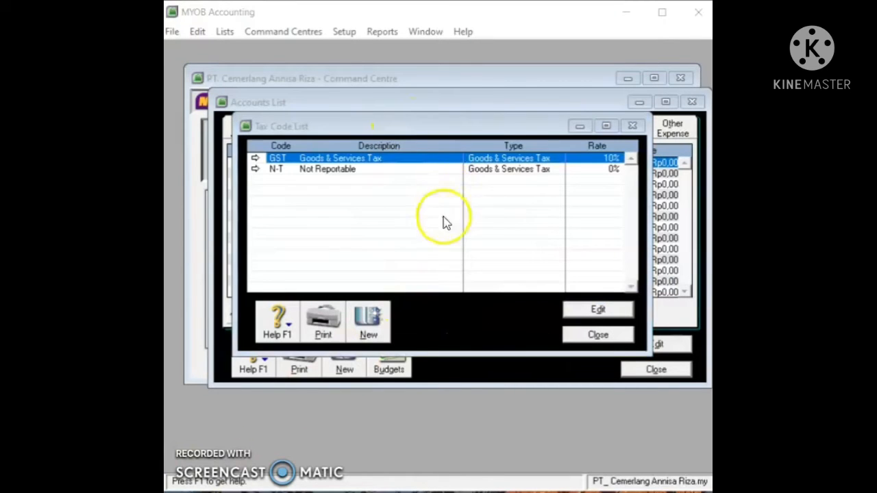
{"action": "double_click", "coordinate": [443, 159]}
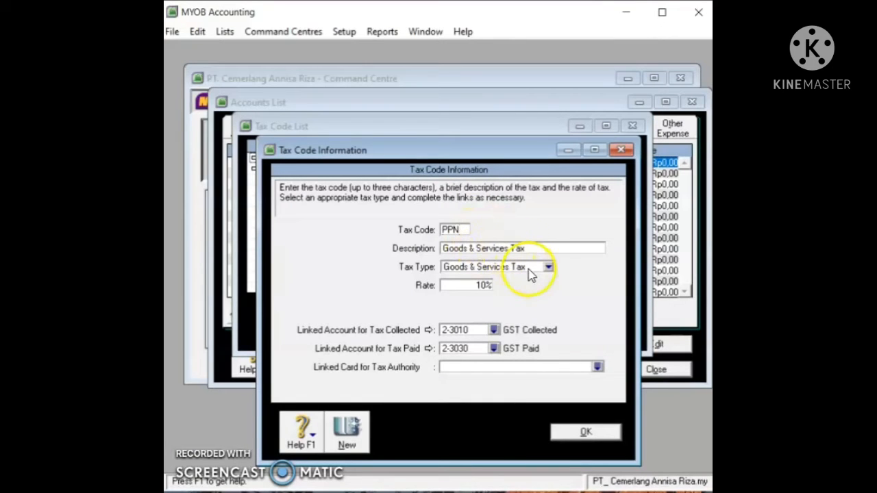
Step: Save the GST code as PPN, collected tax to 2-1500 PPN Outcome, paid tax to 1-1910 PPN Income
{"action": "left_click", "coordinate": [498, 328]}
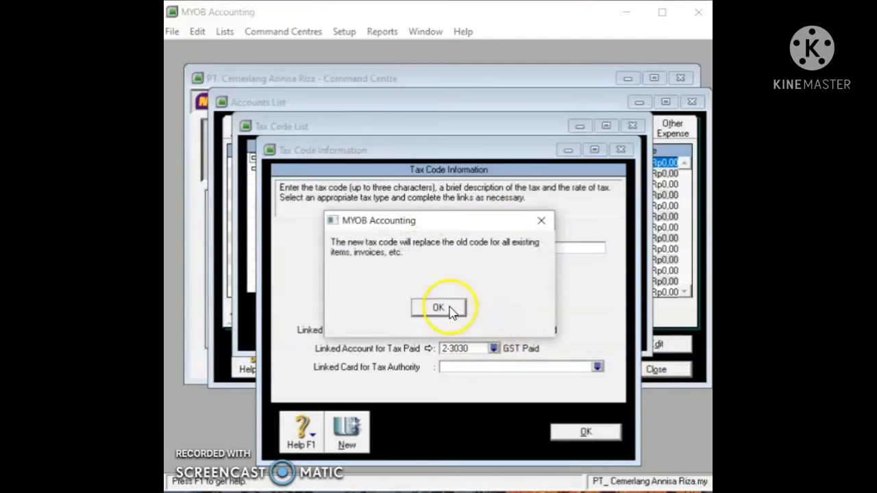
{"action": "left_click", "coordinate": [451, 310]}
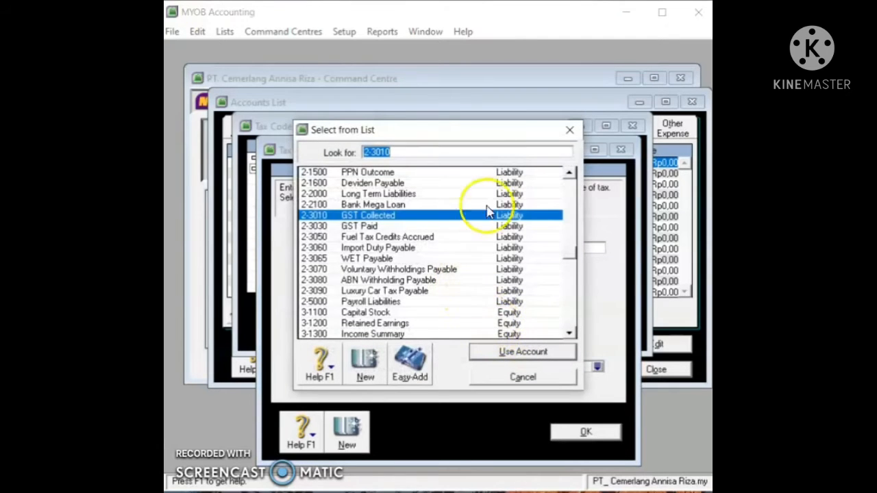
{"action": "left_click", "coordinate": [487, 173]}
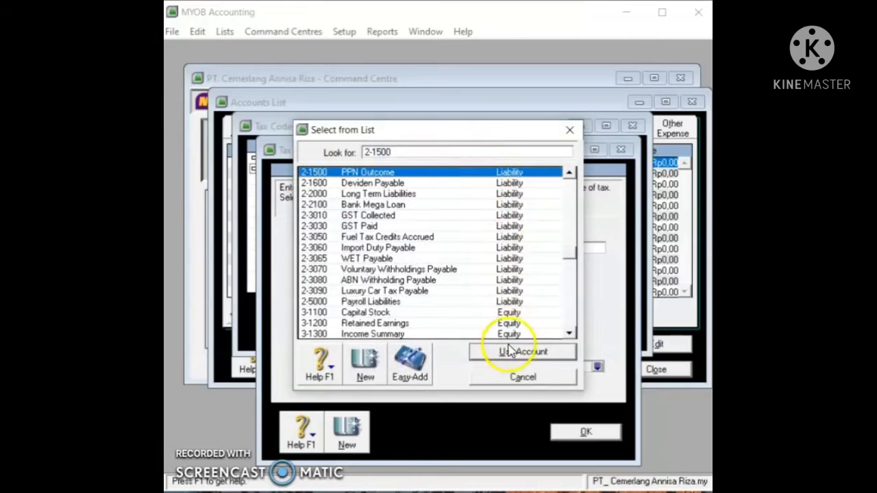
{"action": "left_click", "coordinate": [523, 352]}
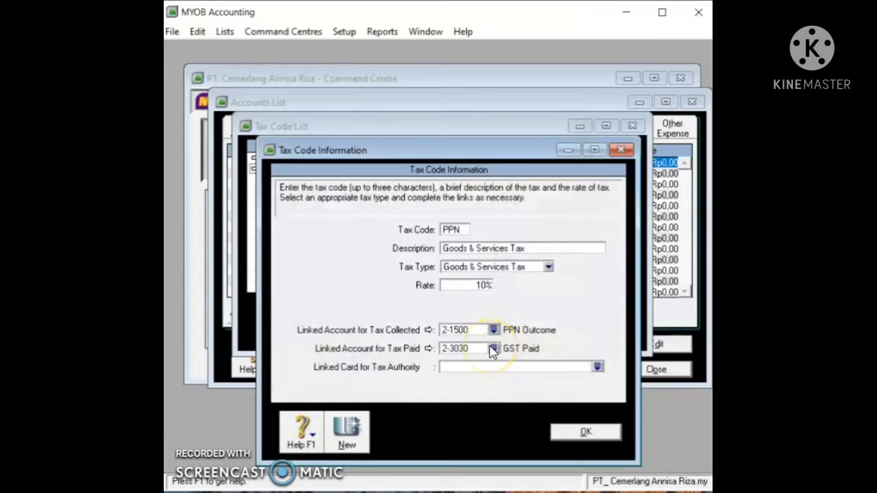
{"action": "left_click", "coordinate": [493, 349]}
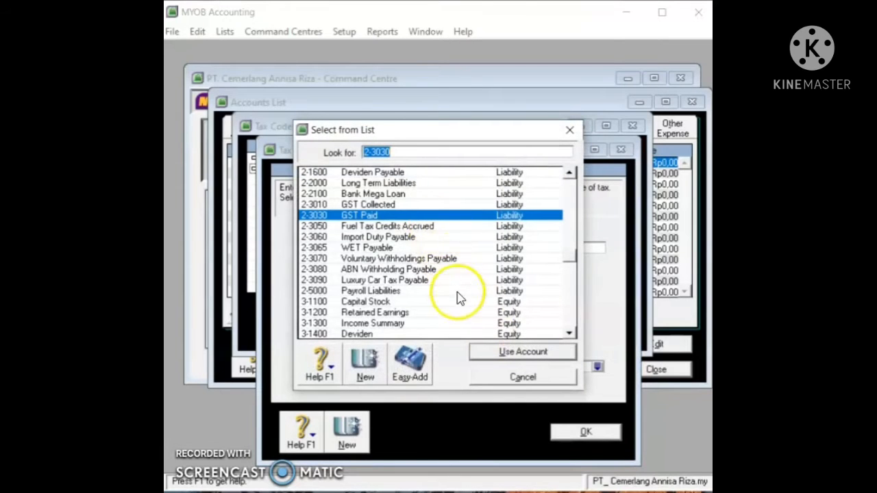
{"action": "scroll", "coordinate": [461, 303], "scroll_direction": "up", "scroll_amount": 1}
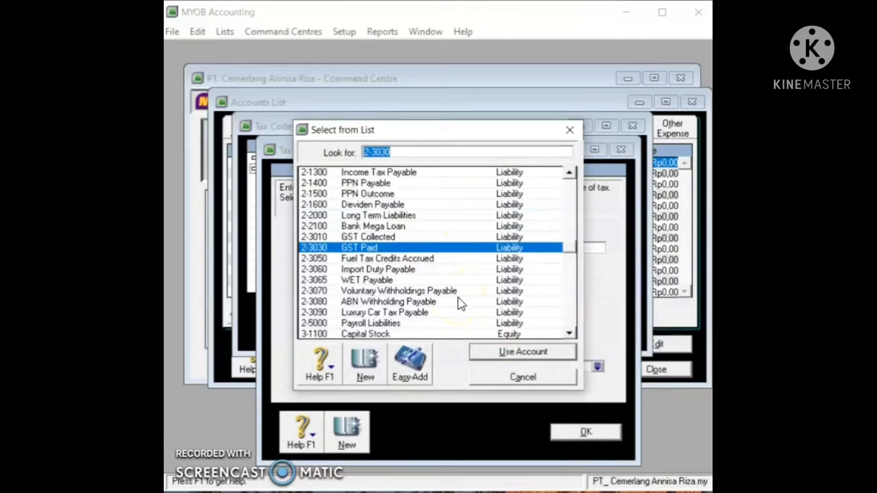
{"action": "scroll", "coordinate": [460, 303], "scroll_direction": "up", "scroll_amount": 3}
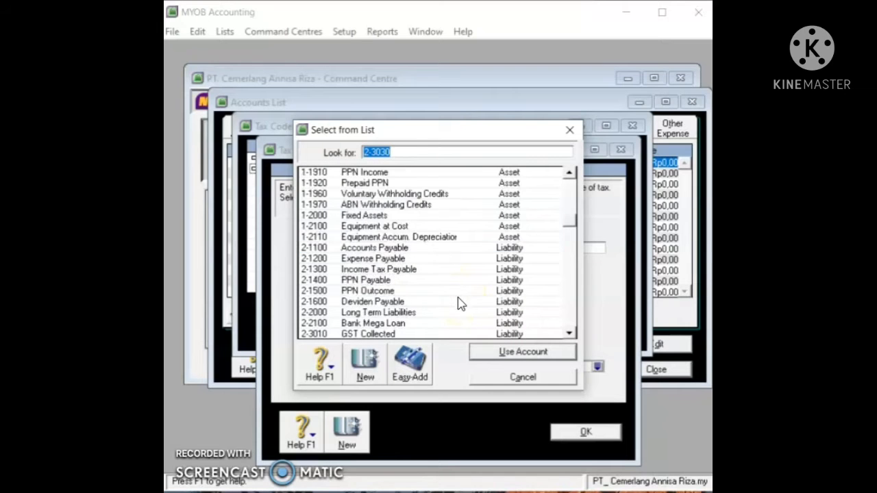
{"action": "left_click", "coordinate": [419, 172]}
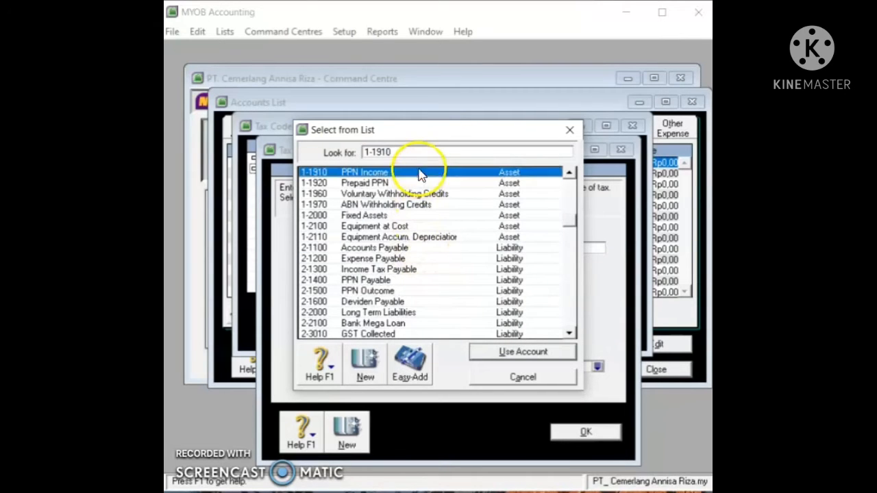
{"action": "left_click", "coordinate": [500, 350]}
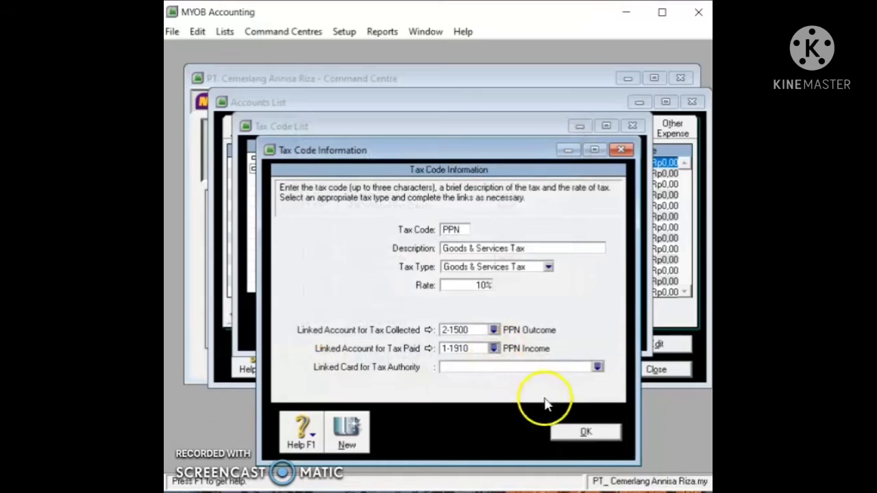
{"action": "left_click", "coordinate": [583, 432]}
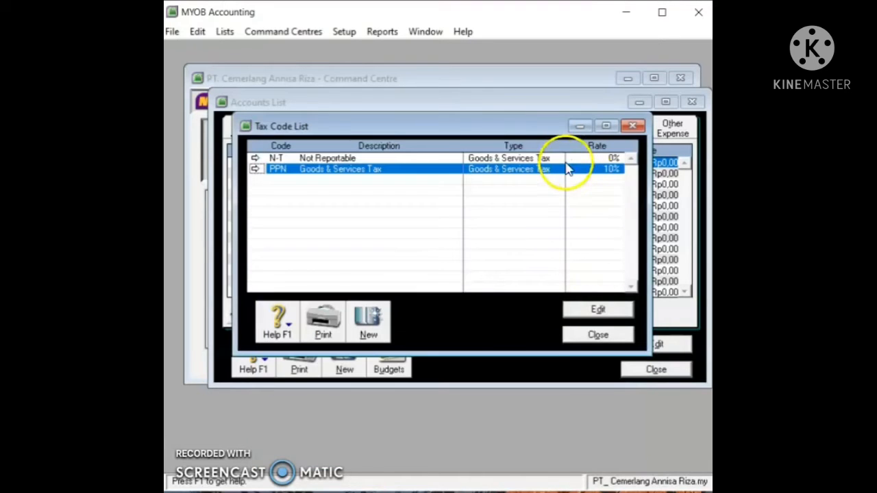
Step: Open the N-T tax code and set its tax collected account to 2-1500 PPN Outcome
{"action": "right_click", "coordinate": [570, 159]}
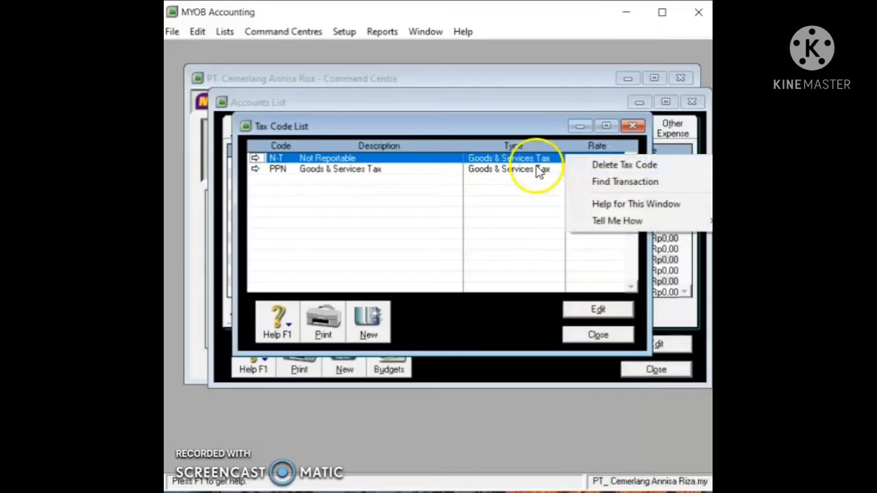
{"action": "left_click", "coordinate": [539, 168]}
{"action": "double_click", "coordinate": [539, 165]}
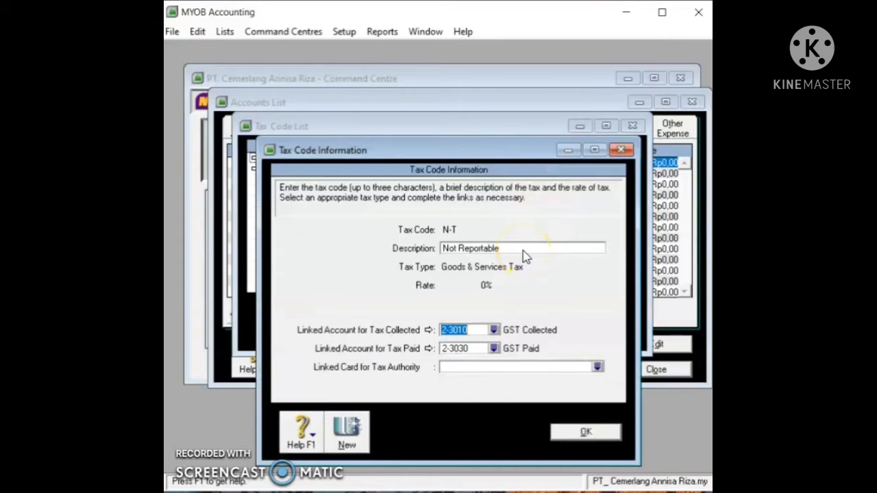
{"action": "left_click", "coordinate": [493, 330]}
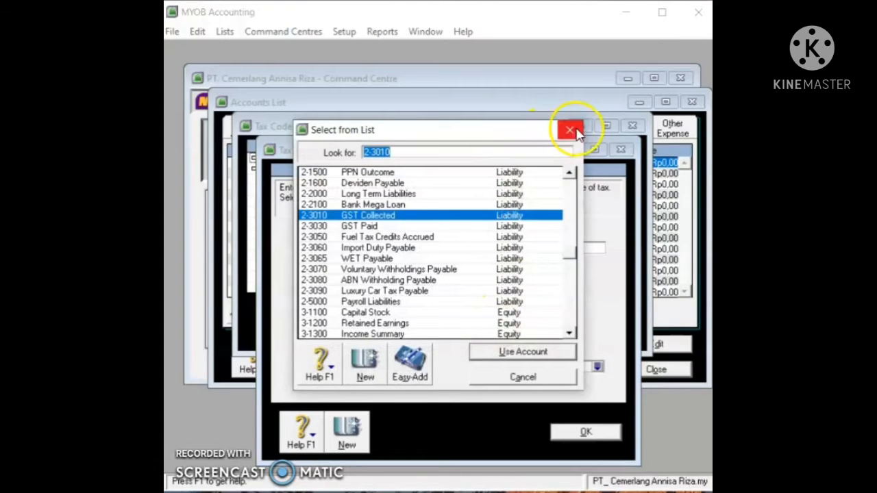
{"action": "left_click", "coordinate": [569, 129]}
{"action": "left_click", "coordinate": [493, 331]}
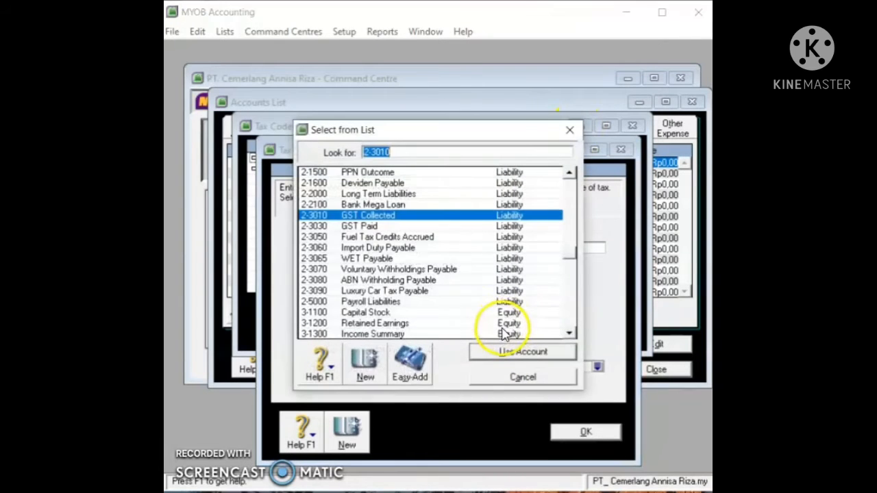
{"action": "left_click", "coordinate": [446, 173]}
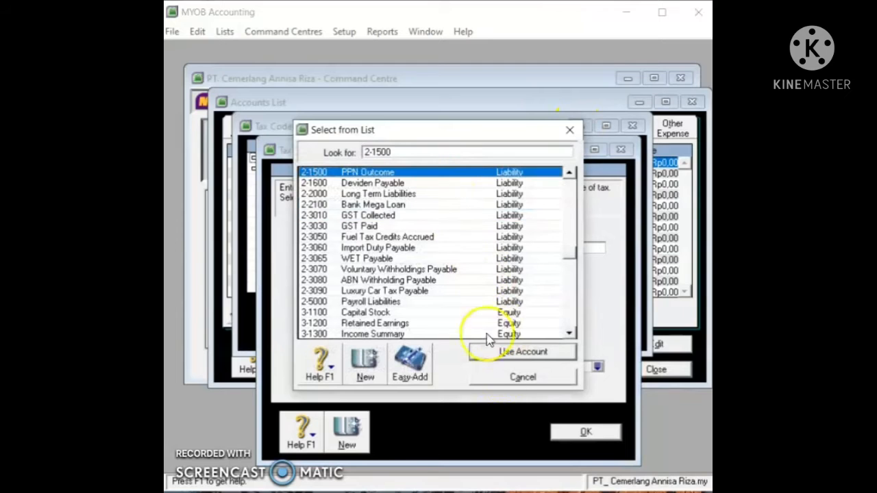
{"action": "left_click", "coordinate": [497, 352]}
Step: Set N-T's tax paid account to 1-1910 PPN Income, save it and close the Tax Code List
{"action": "left_click", "coordinate": [493, 348]}
{"action": "scroll", "coordinate": [475, 220], "scroll_direction": "up", "scroll_amount": 2}
{"action": "scroll", "coordinate": [436, 196], "scroll_direction": "up", "scroll_amount": 1}
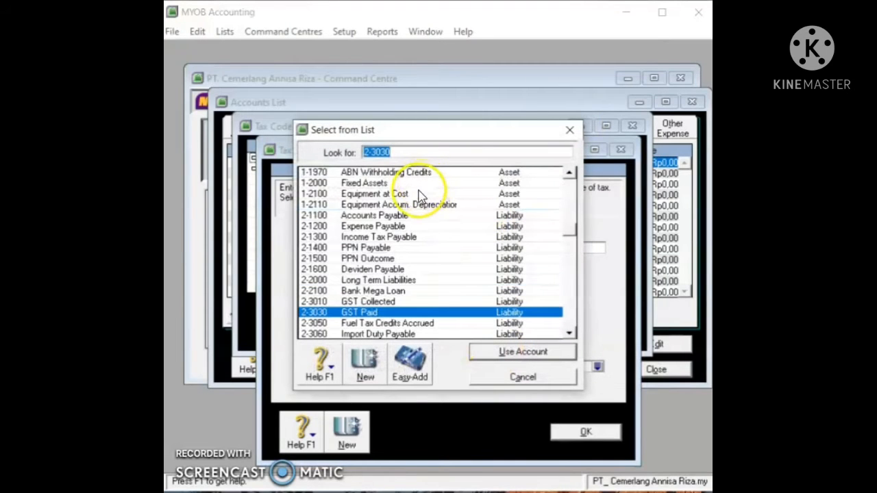
{"action": "scroll", "coordinate": [421, 197], "scroll_direction": "up", "scroll_amount": 1}
{"action": "left_click", "coordinate": [416, 173]}
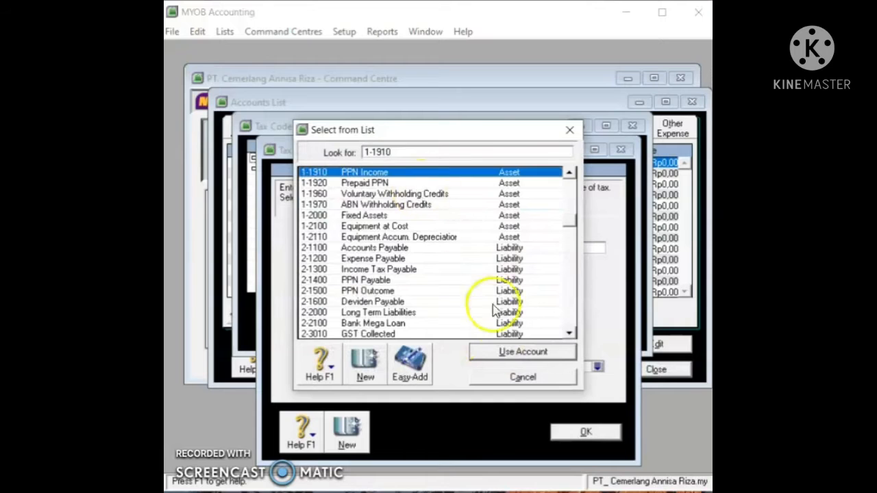
{"action": "left_click", "coordinate": [507, 352]}
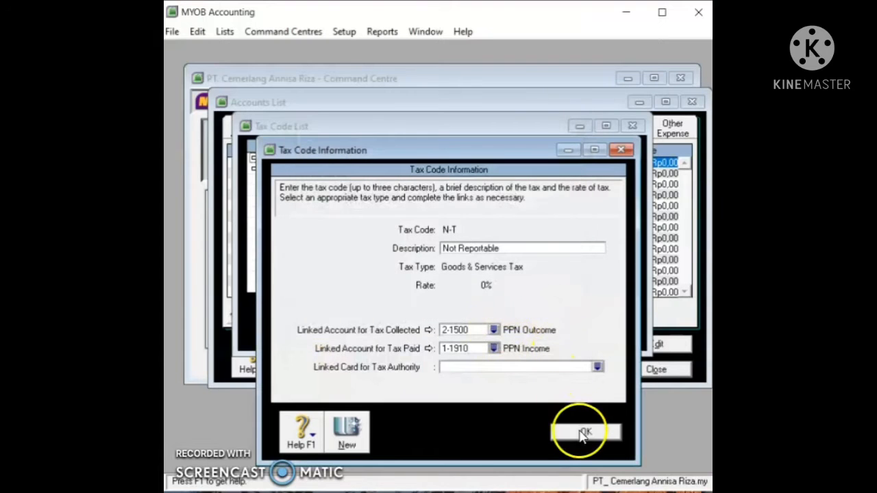
{"action": "left_click", "coordinate": [583, 433]}
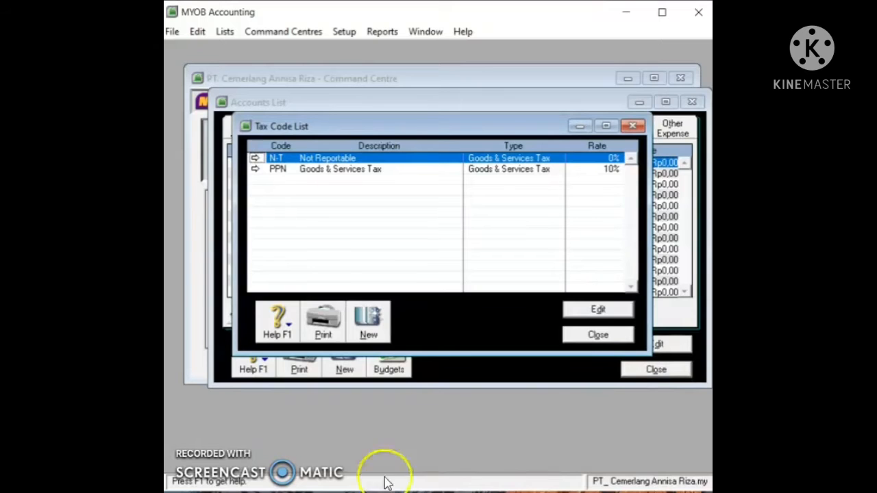
{"action": "left_click", "coordinate": [597, 334]}
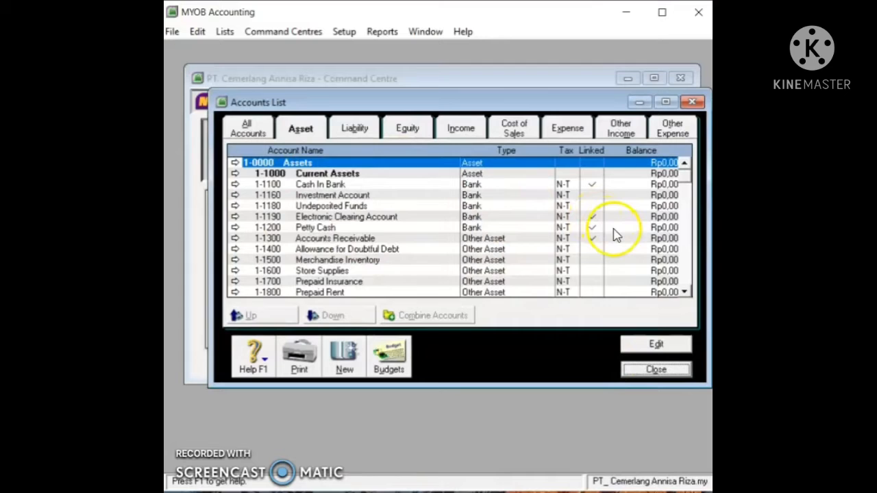
Step: Review the liability and equity accounts in the Accounts List
{"action": "scroll", "coordinate": [612, 235], "scroll_direction": "down", "scroll_amount": 2}
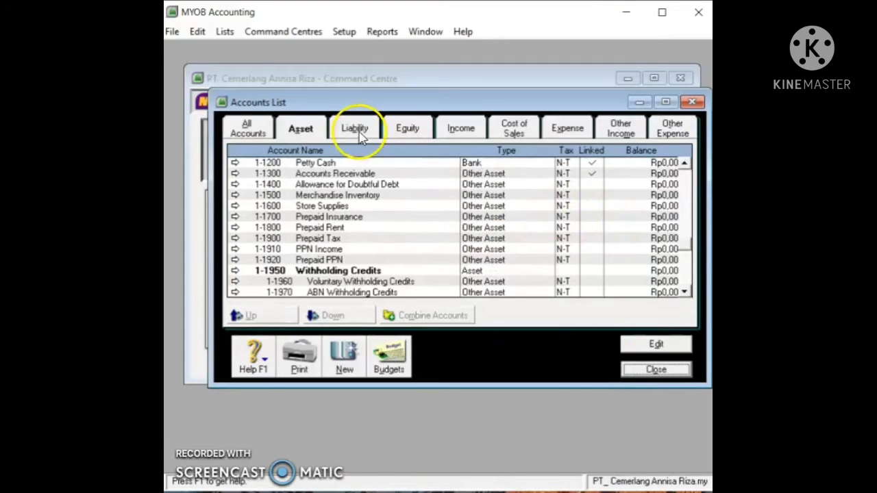
{"action": "left_click", "coordinate": [354, 129]}
{"action": "scroll", "coordinate": [607, 251], "scroll_direction": "up", "scroll_amount": 2}
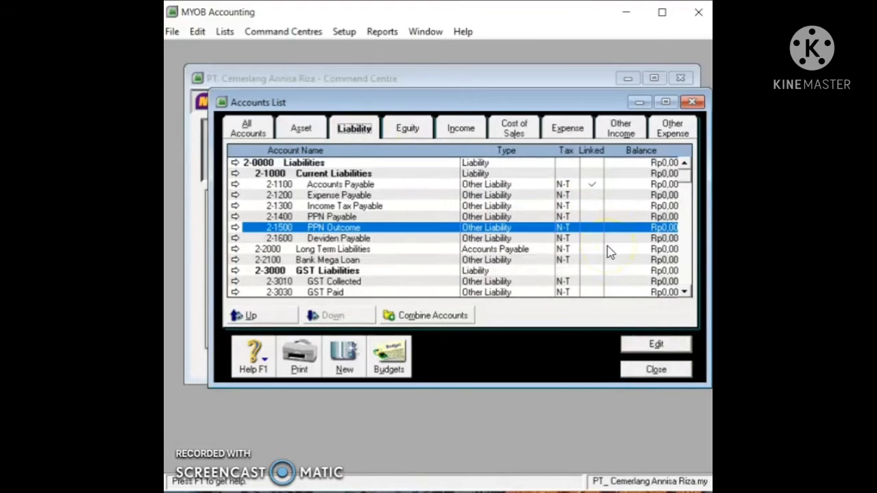
{"action": "scroll", "coordinate": [610, 250], "scroll_direction": "down", "scroll_amount": 2}
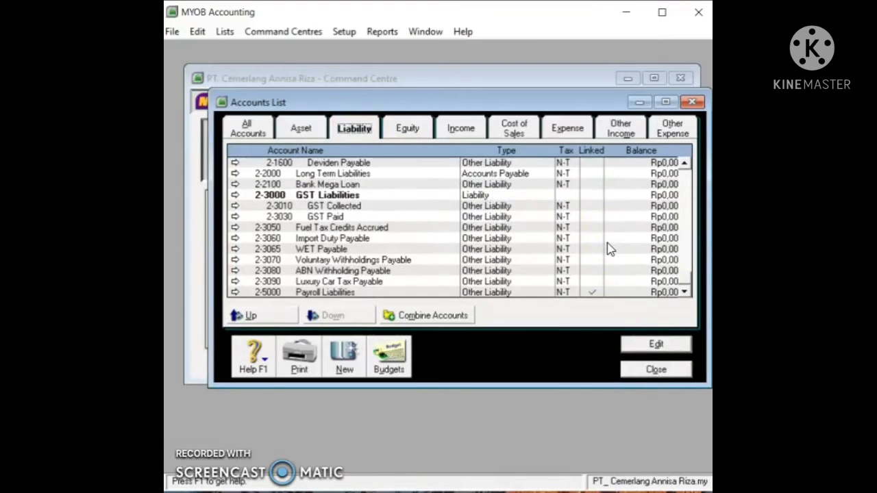
{"action": "scroll", "coordinate": [609, 249], "scroll_direction": "up", "scroll_amount": 2}
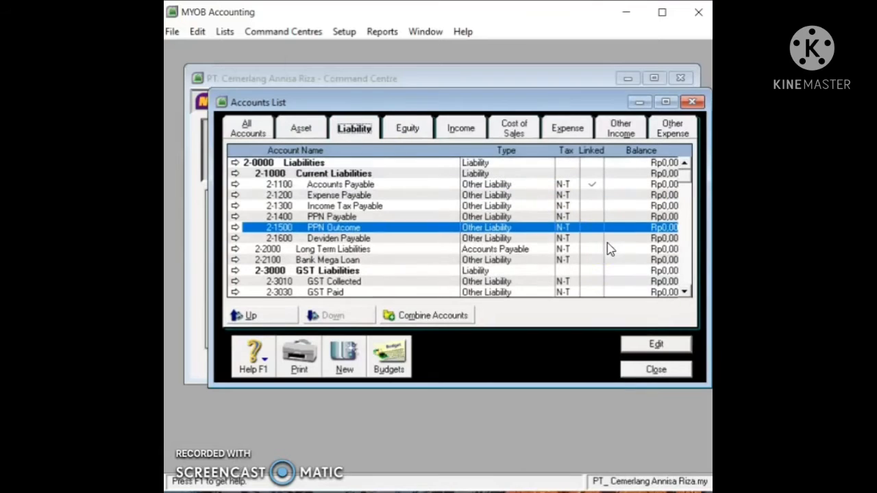
{"action": "left_click", "coordinate": [404, 129]}
Step: Browse the cost of sales, income, expense and other income/expense accounts, then return to Asset
{"action": "left_click", "coordinate": [510, 127]}
{"action": "left_click", "coordinate": [464, 130]}
{"action": "left_click", "coordinate": [566, 128]}
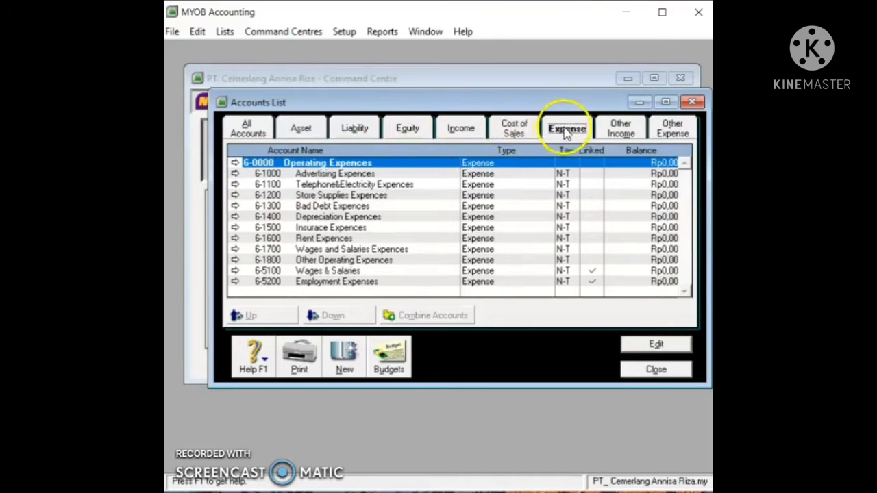
{"action": "left_click", "coordinate": [618, 133]}
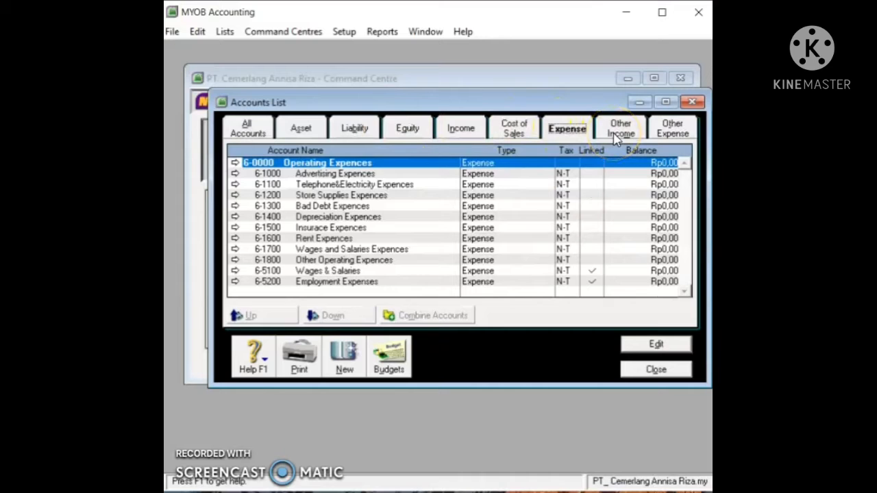
{"action": "left_click", "coordinate": [656, 132]}
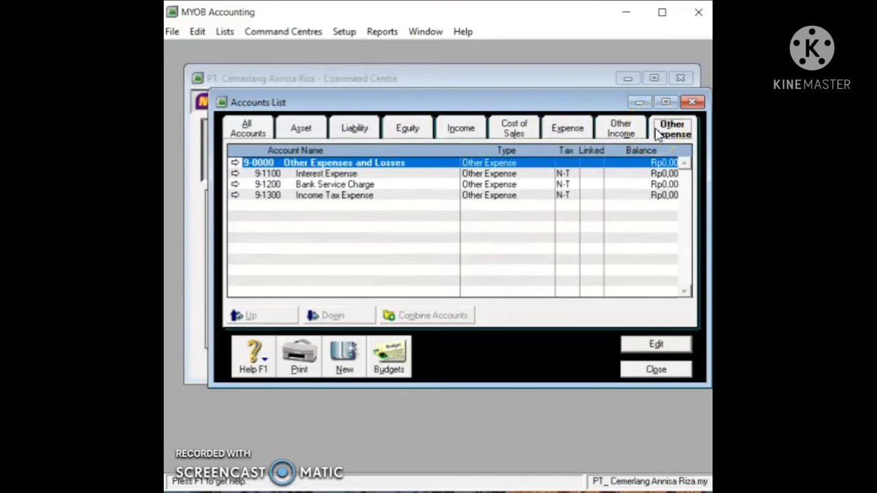
{"action": "left_click", "coordinate": [301, 129]}
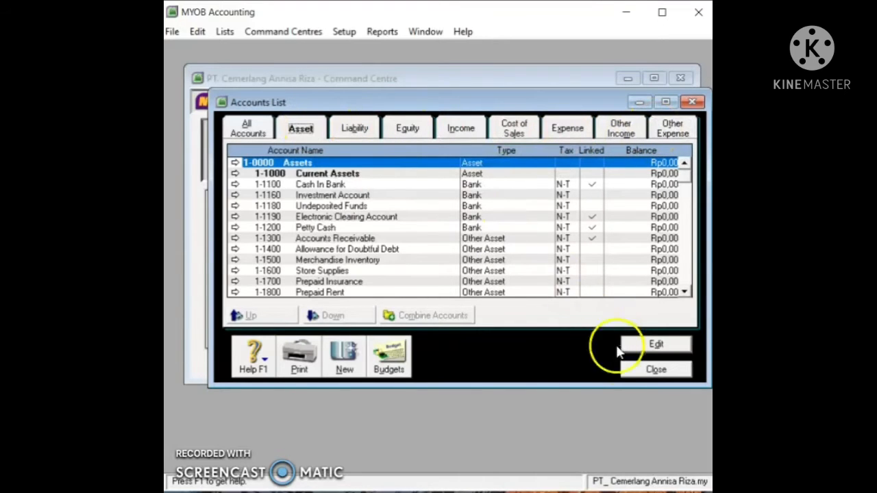
{"action": "left_click", "coordinate": [224, 492]}
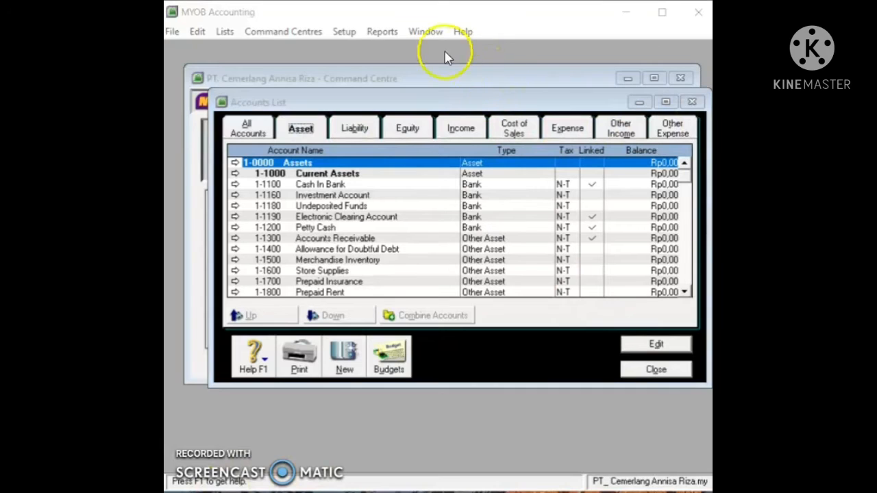
{"action": "left_click", "coordinate": [356, 35]}
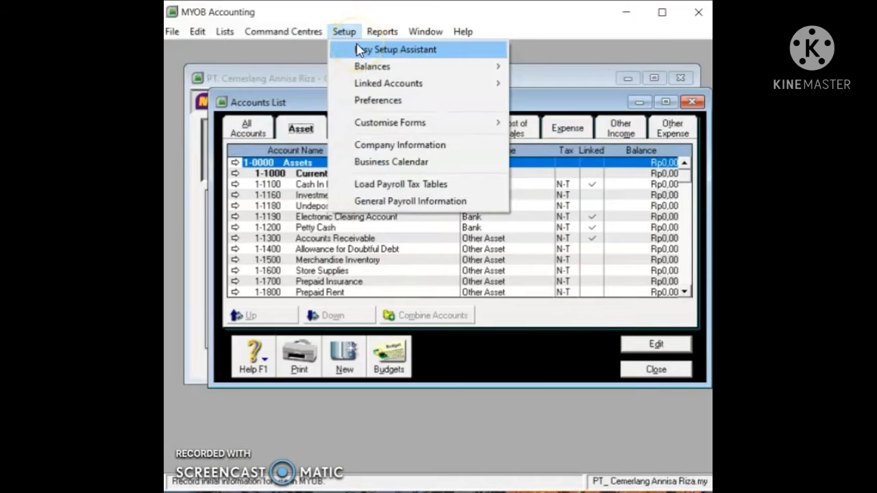
Step: Run the Accounts Easy Setup Assistant through to its Accounts List page
{"action": "left_click", "coordinate": [359, 51]}
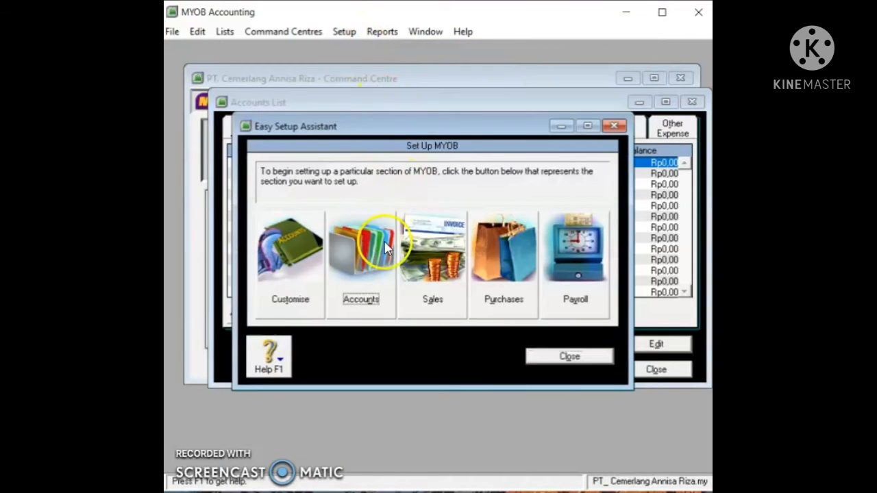
{"action": "left_click", "coordinate": [387, 248]}
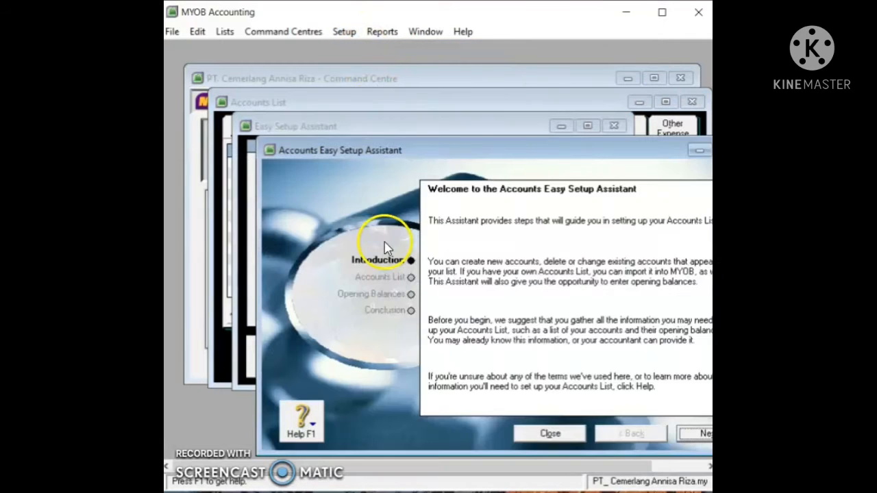
{"action": "left_click", "coordinate": [695, 434]}
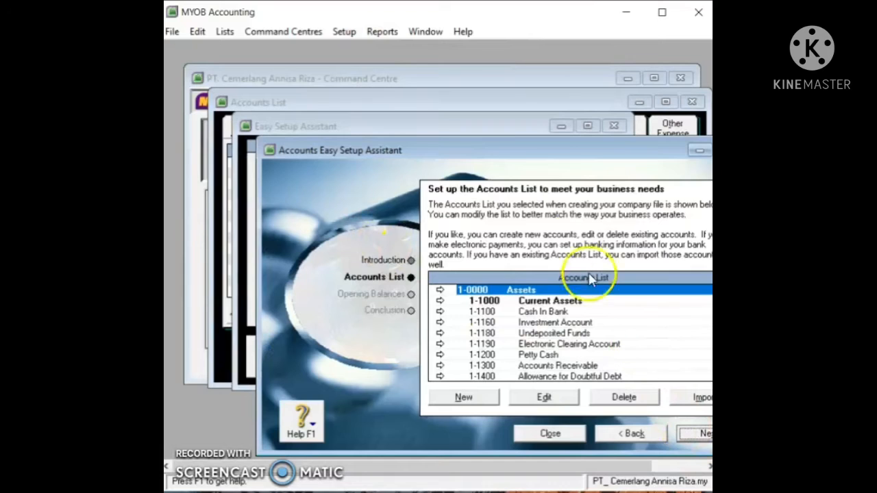
{"action": "left_click_drag", "start_coordinate": [539, 146], "coordinate": [476, 129]}
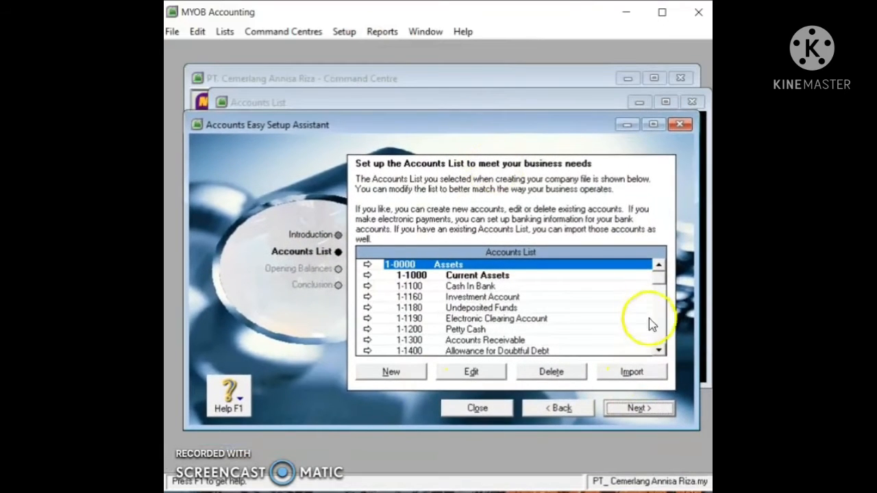
{"action": "mouse_move", "coordinate": [655, 278]}
{"action": "left_mouse_down"}
{"action": "mouse_move", "coordinate": [657, 288]}
{"action": "mouse_move", "coordinate": [662, 269]}
{"action": "left_mouse_up"}
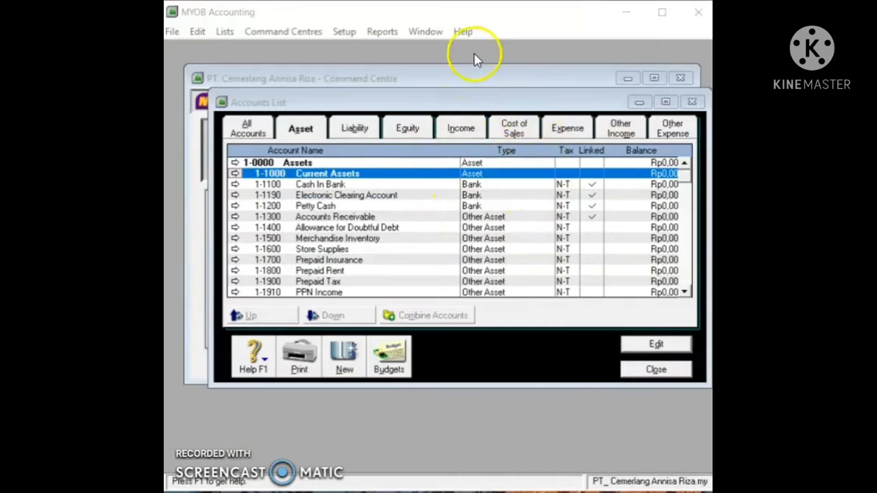
Step: Open the Cards List in Card File, filter to Customer cards and create a new card
{"action": "left_click", "coordinate": [656, 369]}
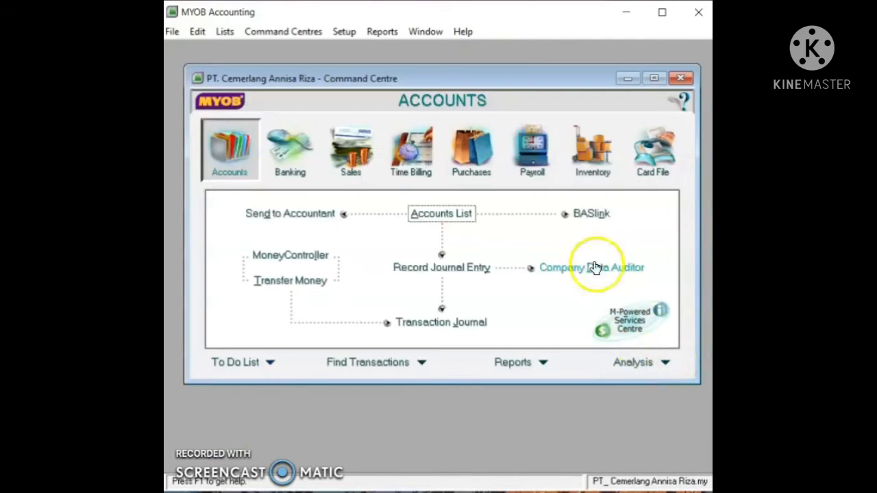
{"action": "left_click", "coordinate": [647, 157]}
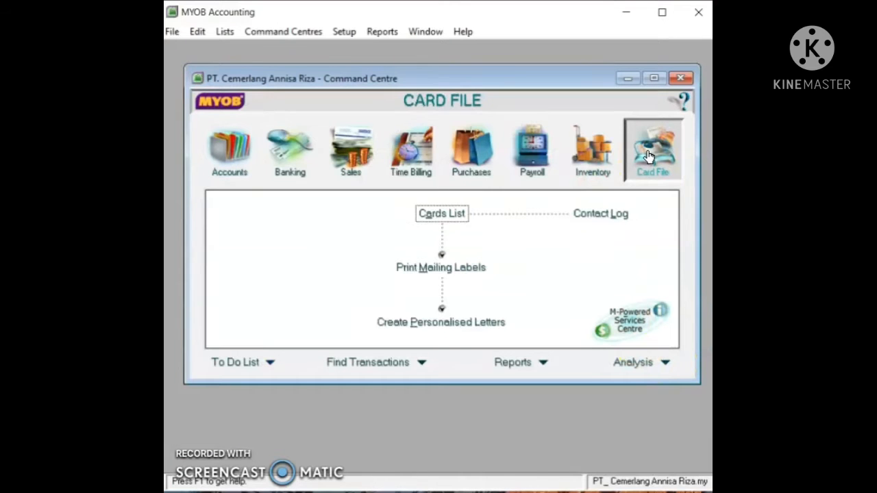
{"action": "left_click", "coordinate": [448, 214]}
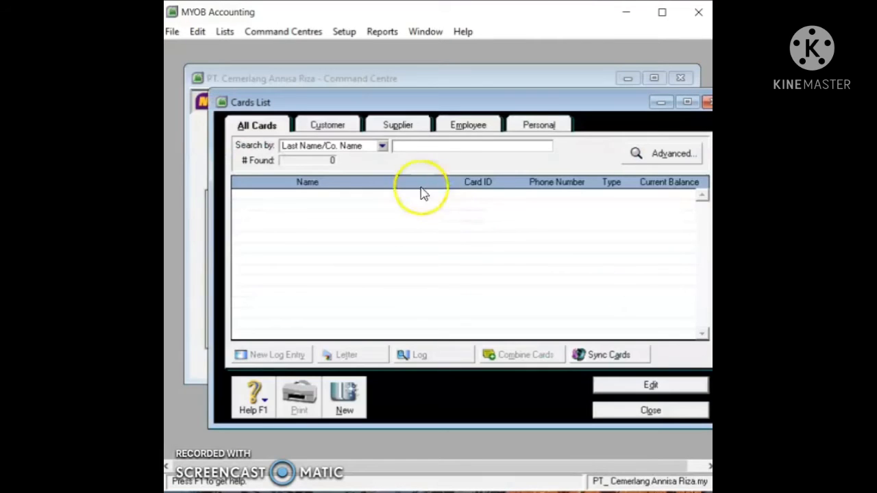
{"action": "left_click", "coordinate": [341, 122]}
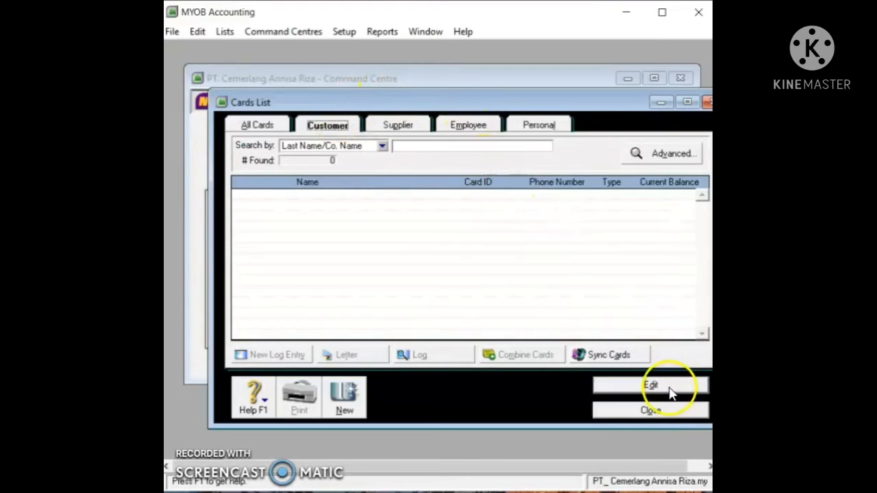
{"action": "left_click", "coordinate": [344, 396]}
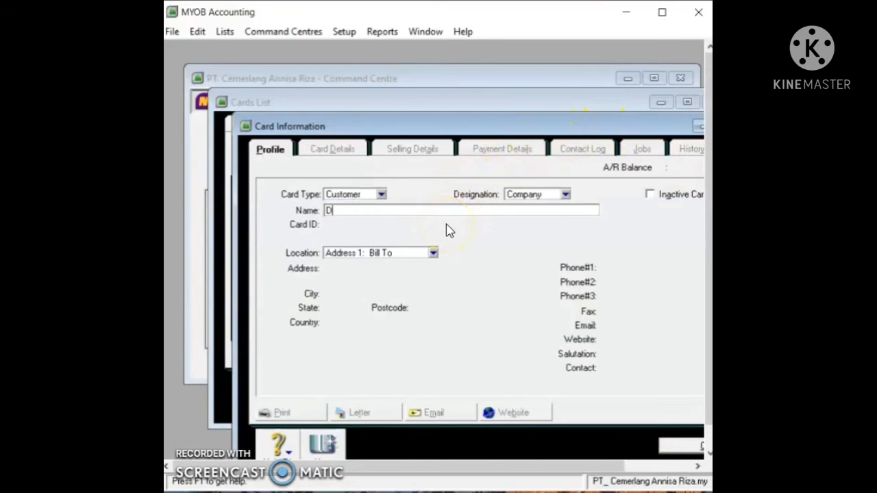
Step: Finish the Daya Elektronik name and enter the customer's card ID
{"action": "type", "text": "a"}
{"action": "left_click", "coordinate": [432, 174]}
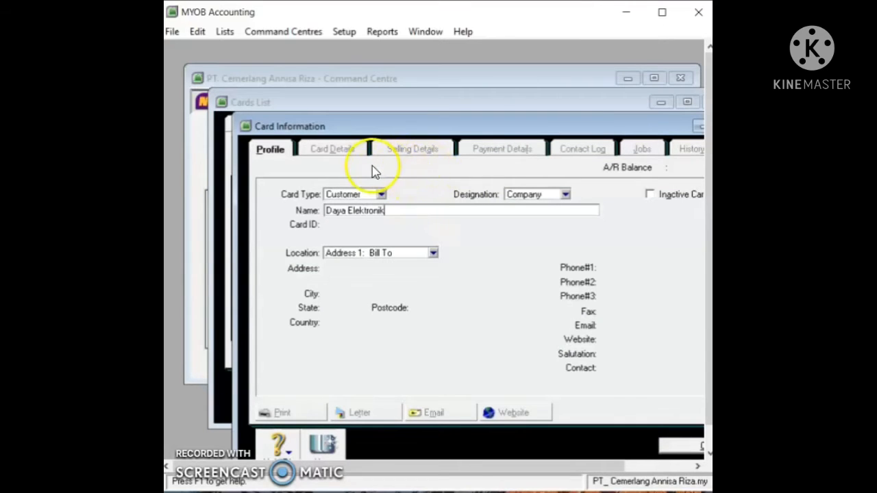
{"action": "key", "text": "Tab"}
{"action": "left_click", "coordinate": [434, 254]}
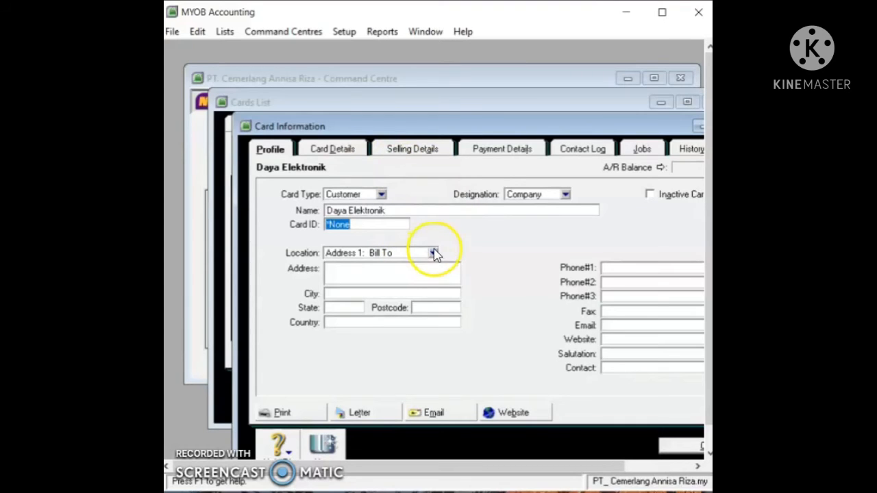
{"action": "type", "text": "C00"}
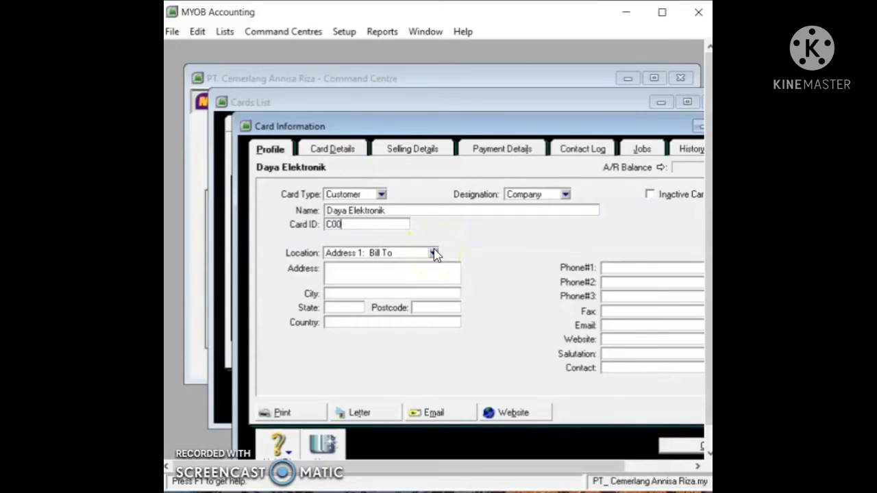
{"action": "type", "text": "1"}
Step: Fill in the customer's street address, city and first phone number, then save the card
{"action": "left_click", "coordinate": [394, 270]}
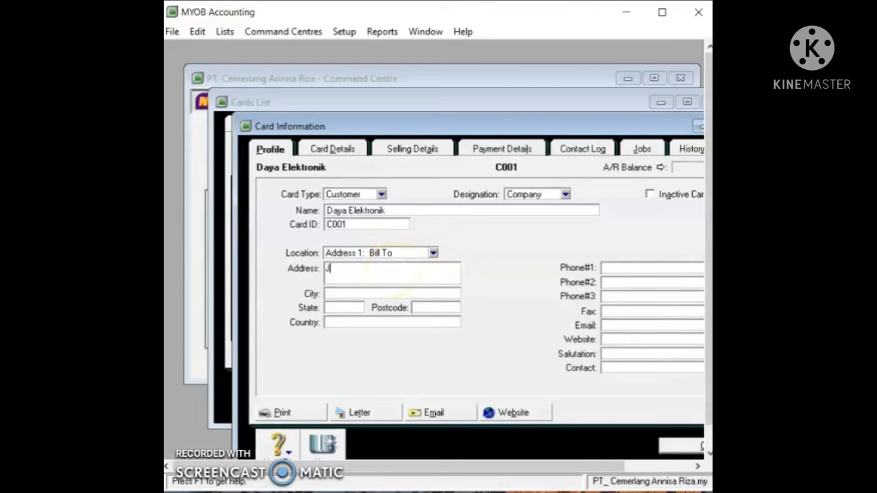
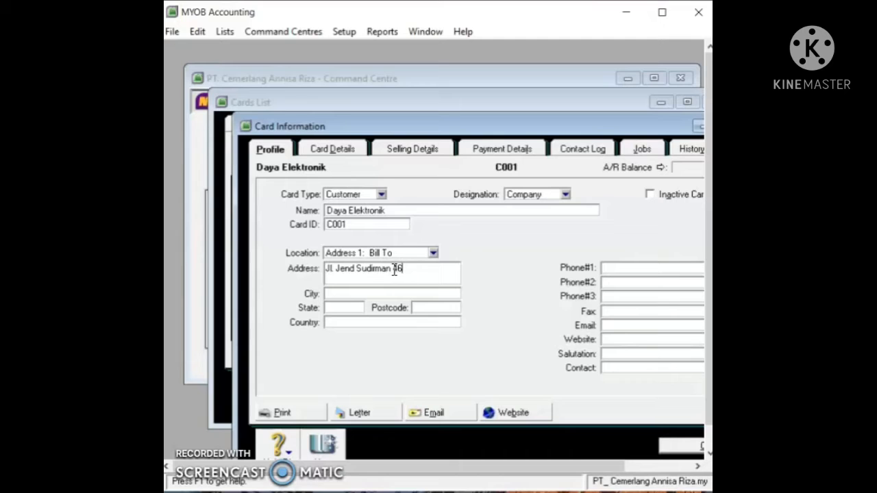
{"action": "left_click", "coordinate": [349, 294]}
{"action": "left_click", "coordinate": [642, 266]}
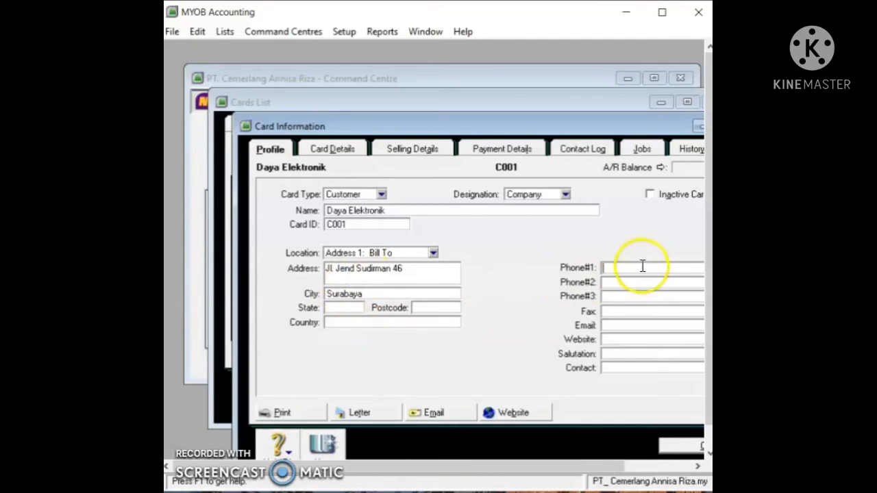
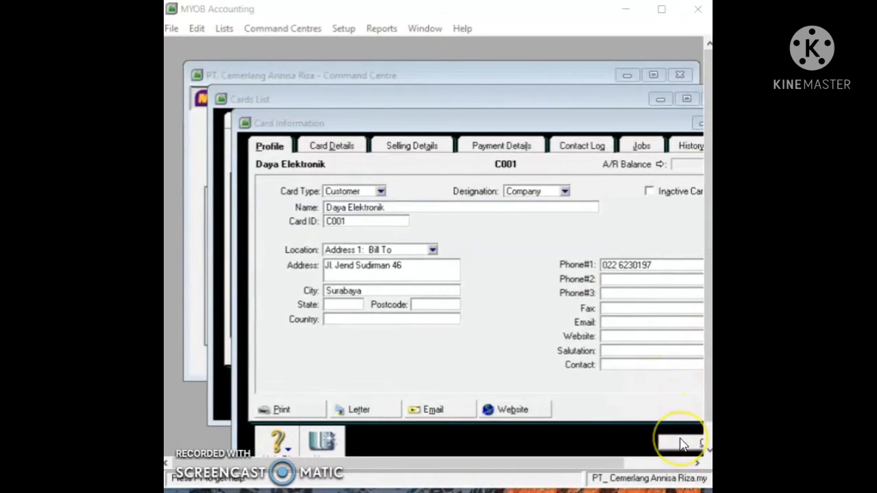
{"action": "left_click", "coordinate": [682, 444]}
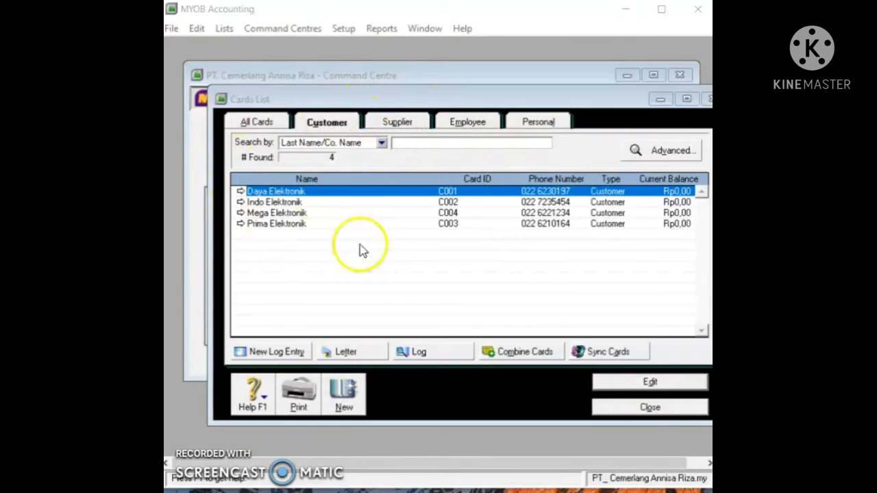
Step: Create supplier card S001 for PT. Elex Persada with its street address, city and phone number
{"action": "left_click", "coordinate": [394, 118]}
{"action": "left_click_drag", "start_coordinate": [407, 102], "coordinate": [368, 77]}
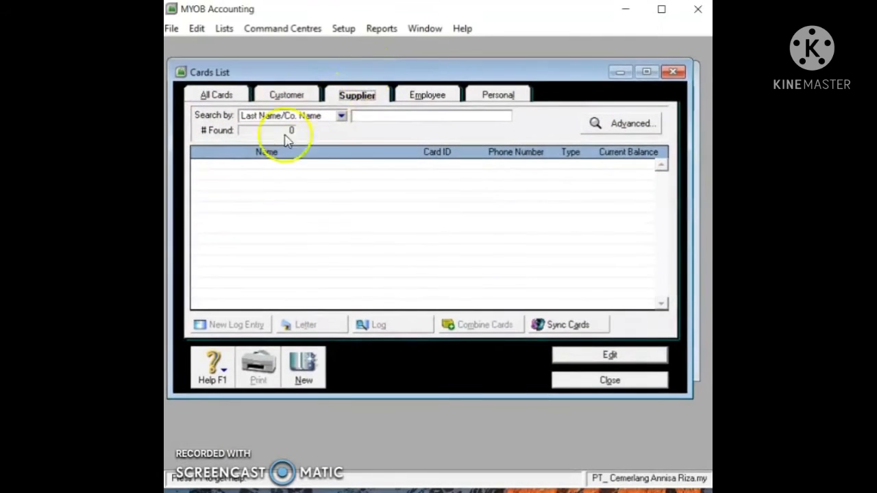
{"action": "left_click", "coordinate": [304, 366]}
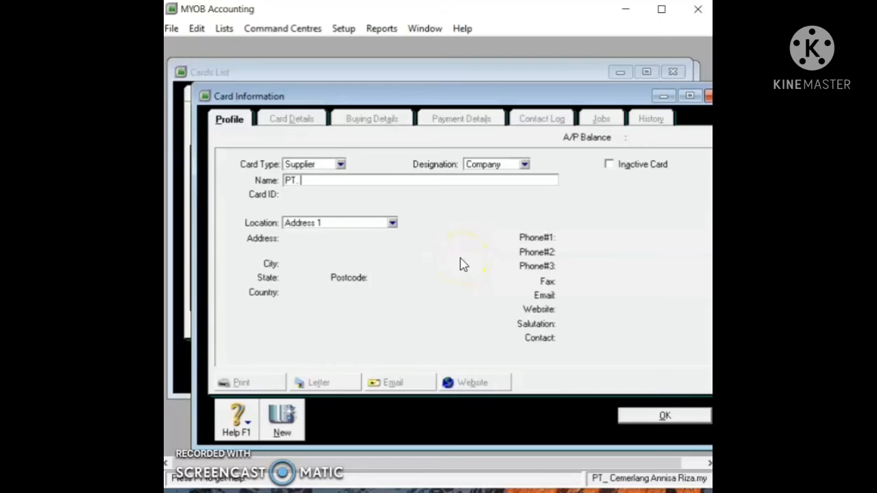
{"action": "type", "text": "PT. Elex Persada"}
{"action": "key", "text": "Tab"}
{"action": "type", "text": "S"}
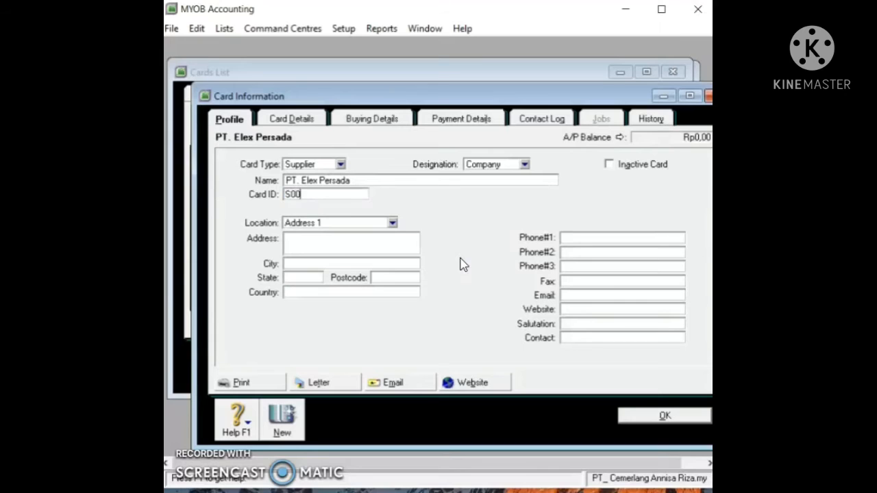
{"action": "left_click", "coordinate": [401, 237]}
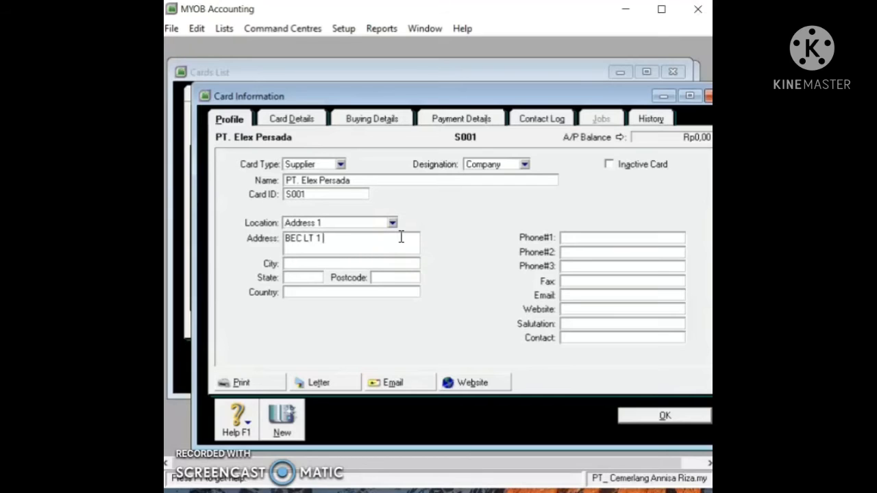
{"action": "left_click", "coordinate": [345, 265]}
{"action": "type", "text": "Surabaya"}
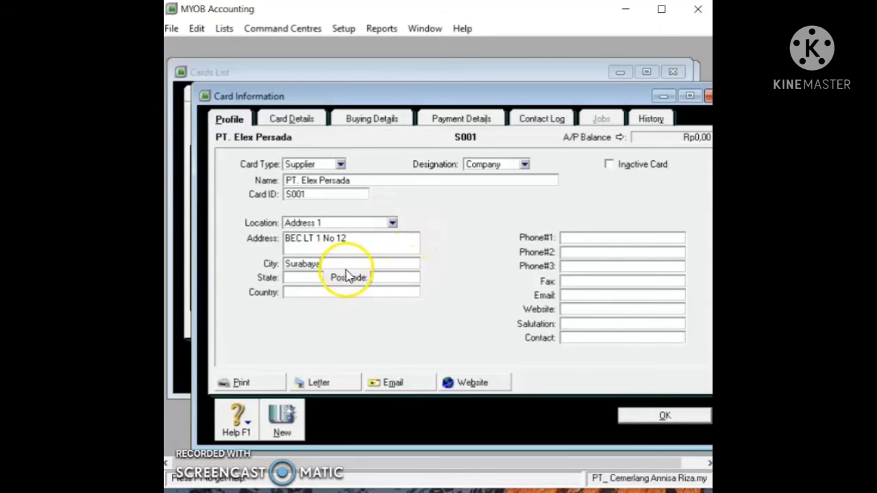
{"action": "left_click", "coordinate": [597, 238]}
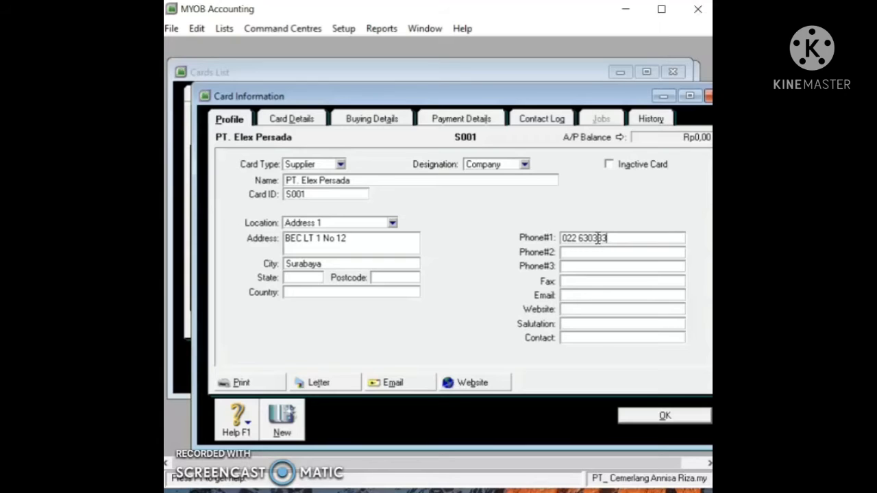
{"action": "left_click", "coordinate": [659, 415]}
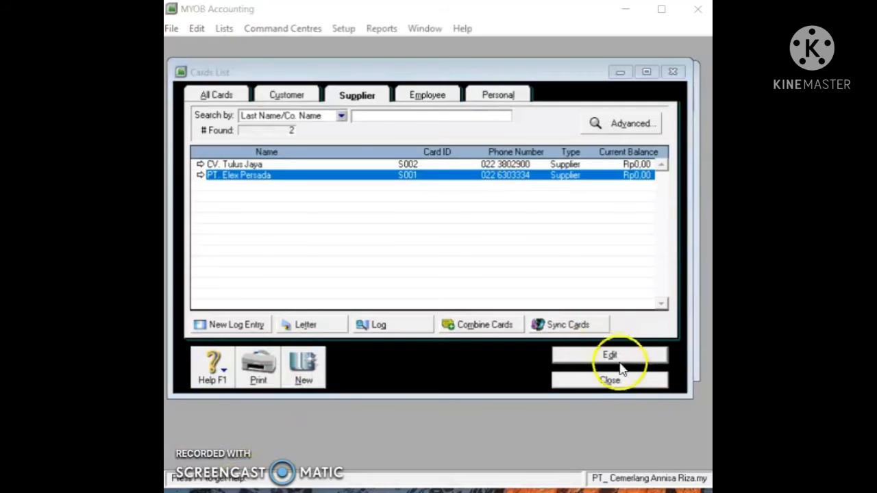
Step: Close the Cards List and bring up the empty Inventory Items List
{"action": "left_click", "coordinate": [610, 380]}
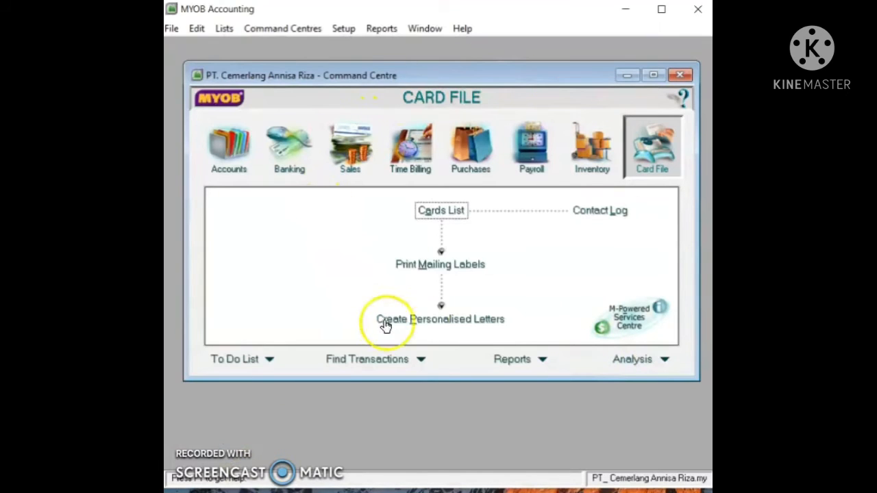
{"action": "left_click", "coordinate": [587, 147]}
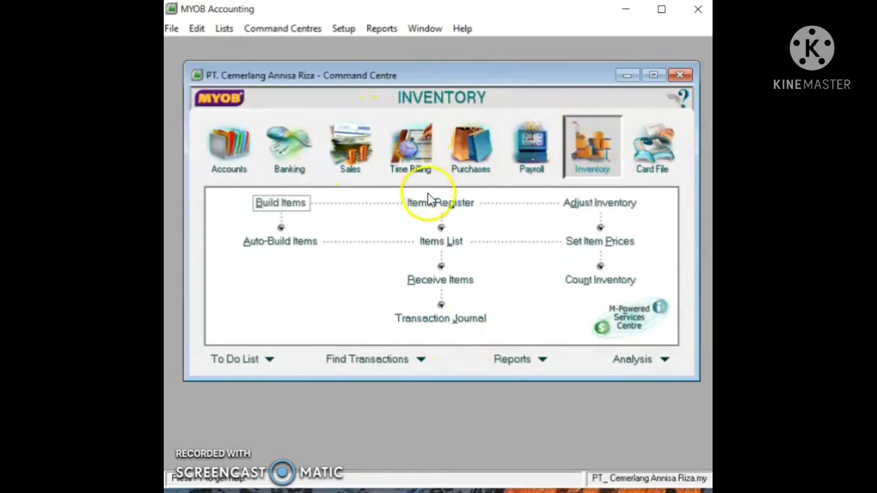
{"action": "left_click", "coordinate": [442, 242]}
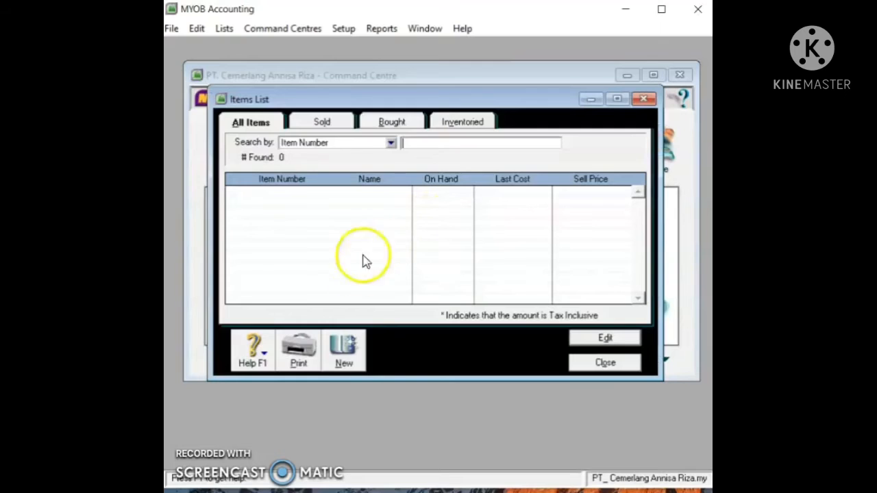
Step: Start a new inventory item numbered 268TV and named TV P-268
{"action": "left_click", "coordinate": [361, 354]}
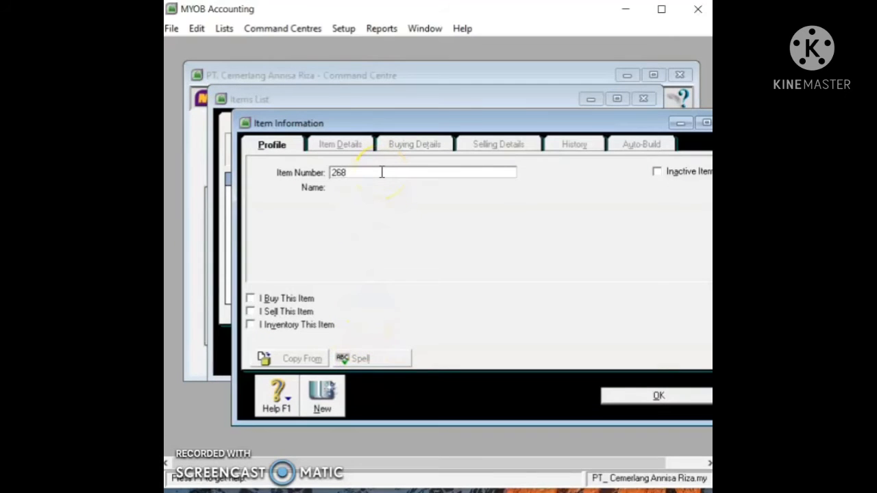
{"action": "key", "text": "Tab"}
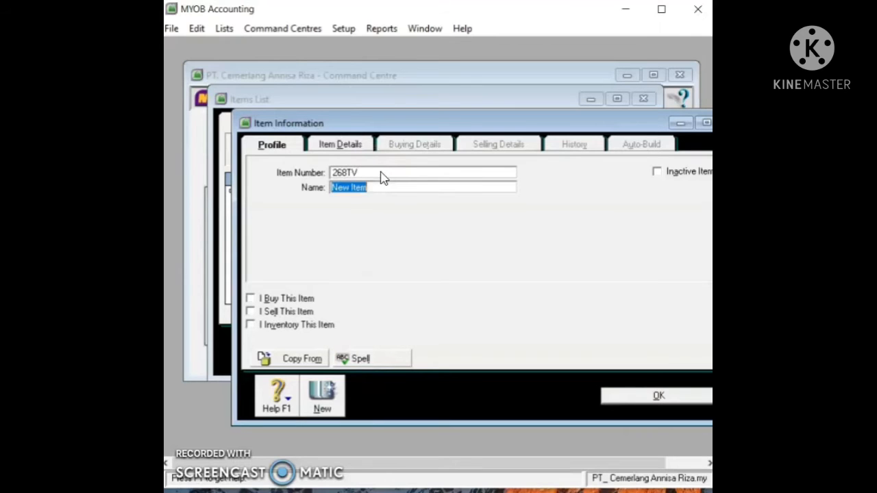
{"action": "left_click", "coordinate": [416, 196]}
{"action": "type", "text": "TV"}
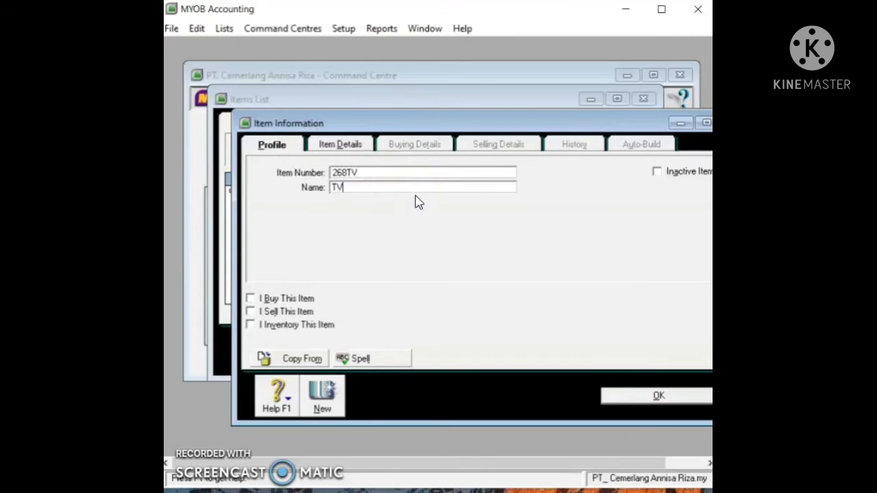
{"action": "type", "text": " P"}
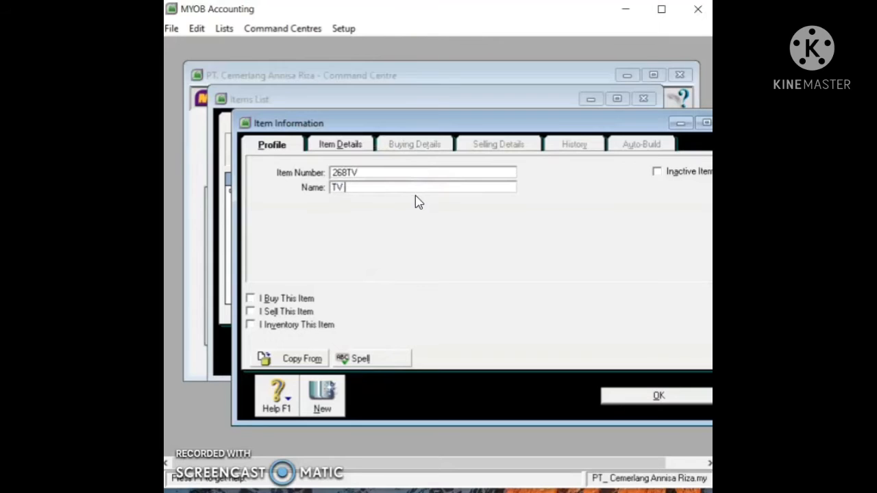
{"action": "type", "text": "-26"}
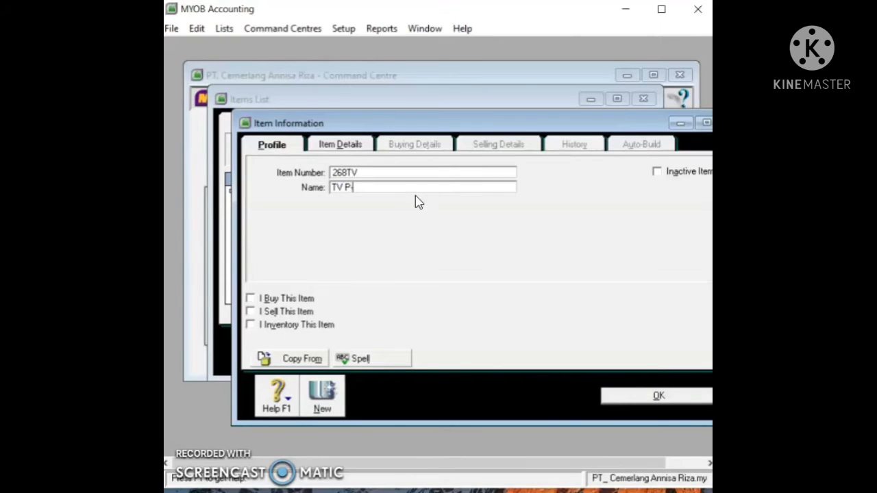
{"action": "type", "text": "8"}
{"action": "key", "text": "Tab"}
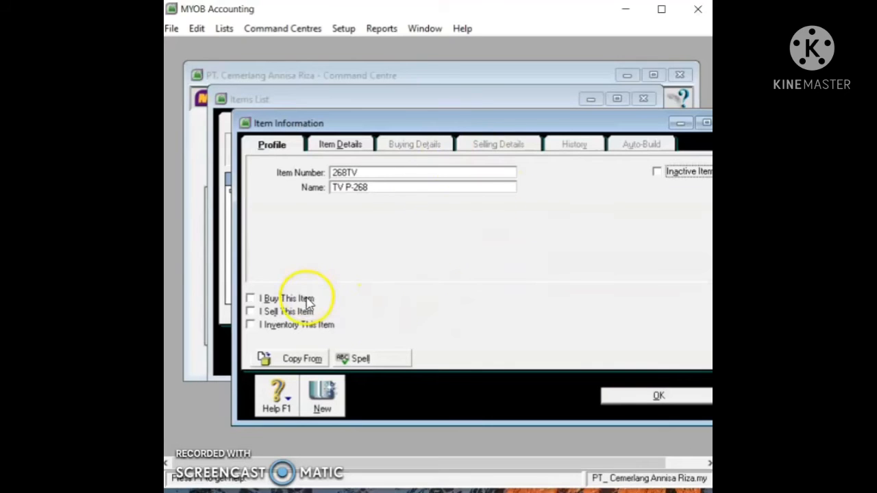
Step: Mark the item as bought, with 5-1100 Cost of Goods Sold as its cost account
{"action": "left_click", "coordinate": [251, 299]}
{"action": "left_click", "coordinate": [585, 299]}
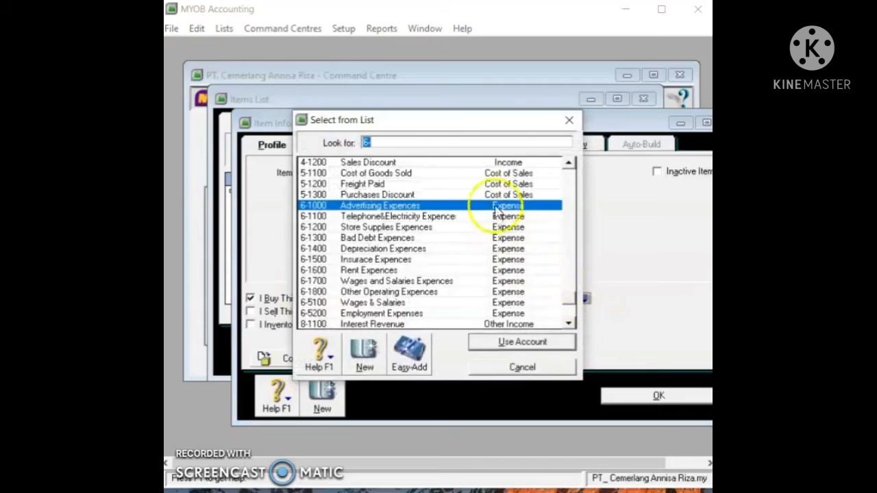
{"action": "left_click", "coordinate": [505, 162]}
{"action": "left_click", "coordinate": [506, 173]}
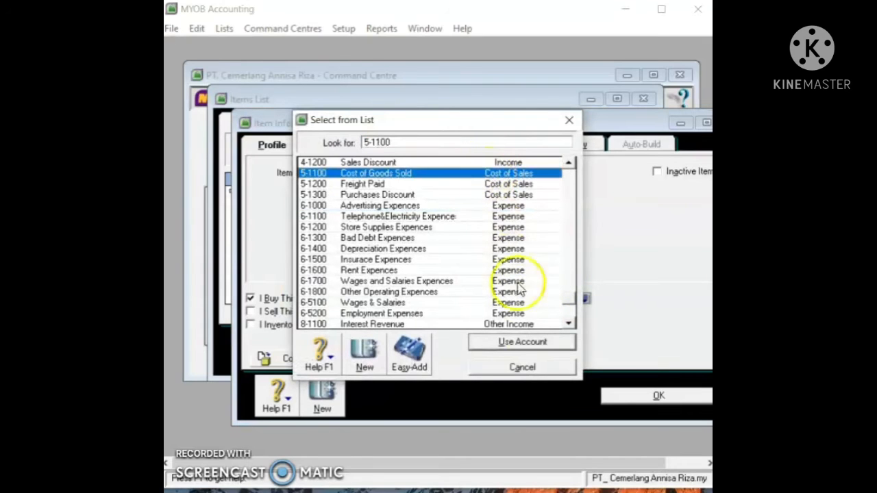
{"action": "left_click", "coordinate": [522, 342]}
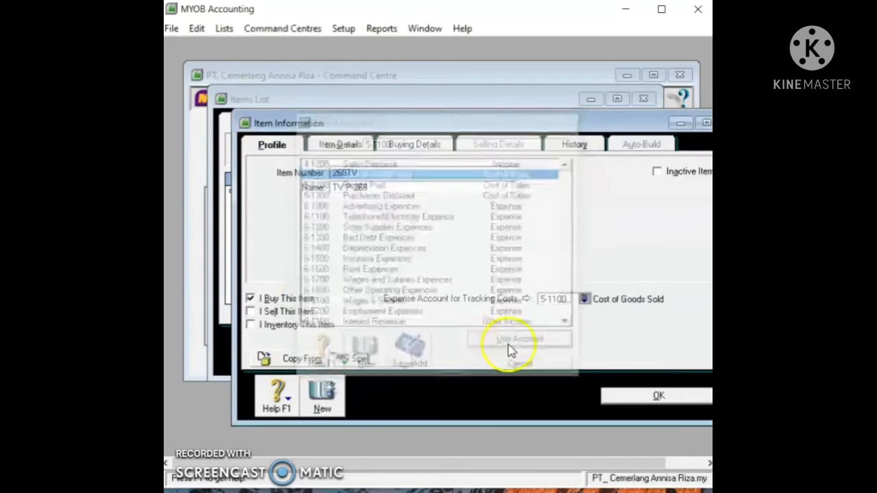
Step: Mark it sold and stocked, linking 4-1100 Sales and 1-1500 Merchandise Inventory, then save
{"action": "left_click", "coordinate": [274, 312]}
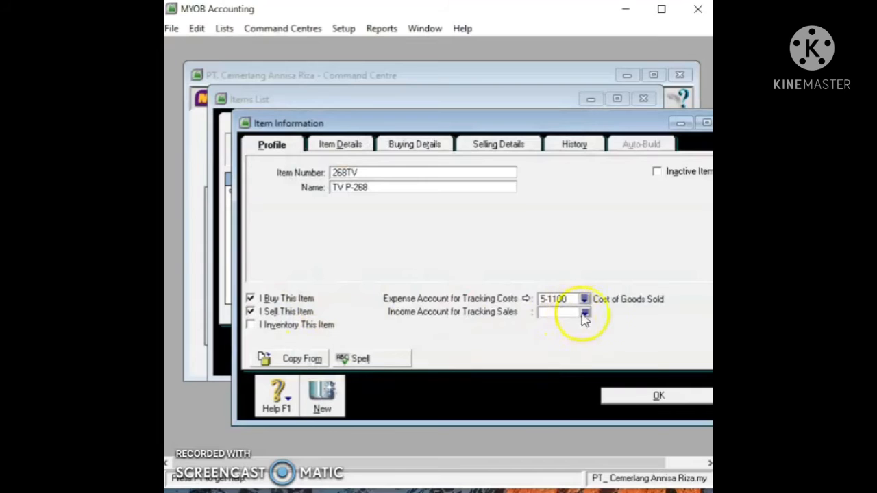
{"action": "left_click", "coordinate": [586, 313]}
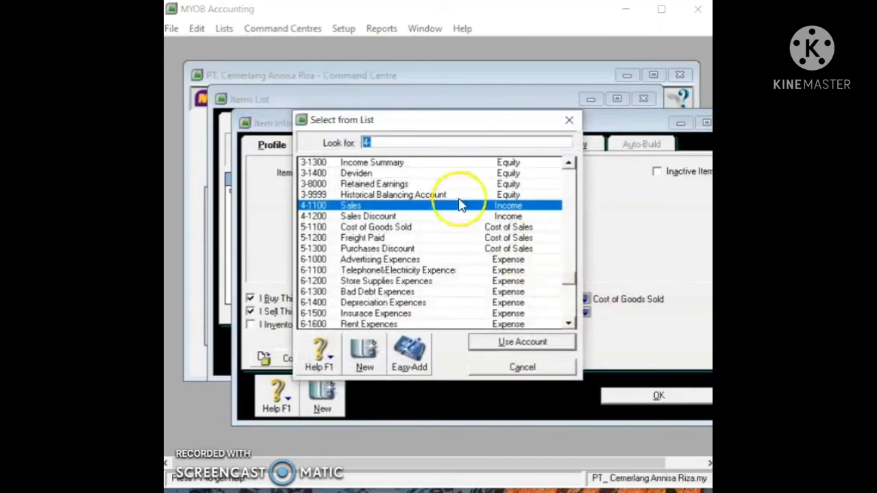
{"action": "left_click", "coordinate": [498, 345]}
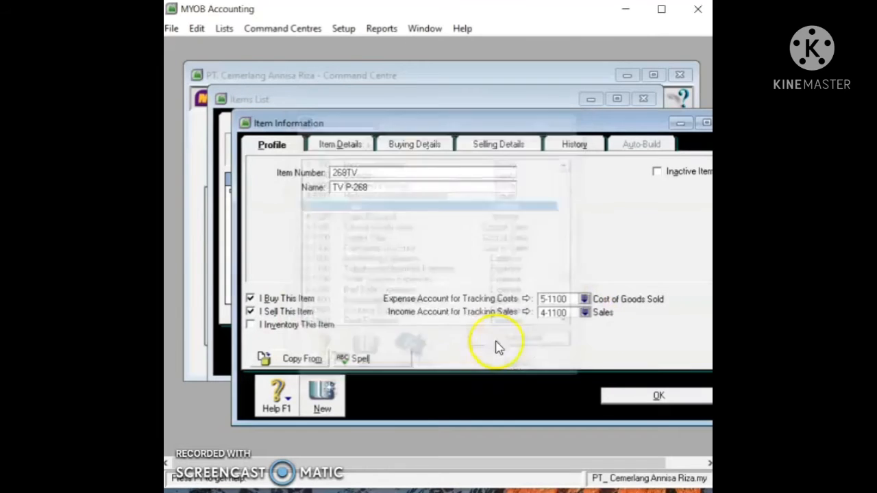
{"action": "left_click", "coordinate": [275, 325]}
{"action": "left_click", "coordinate": [585, 328]}
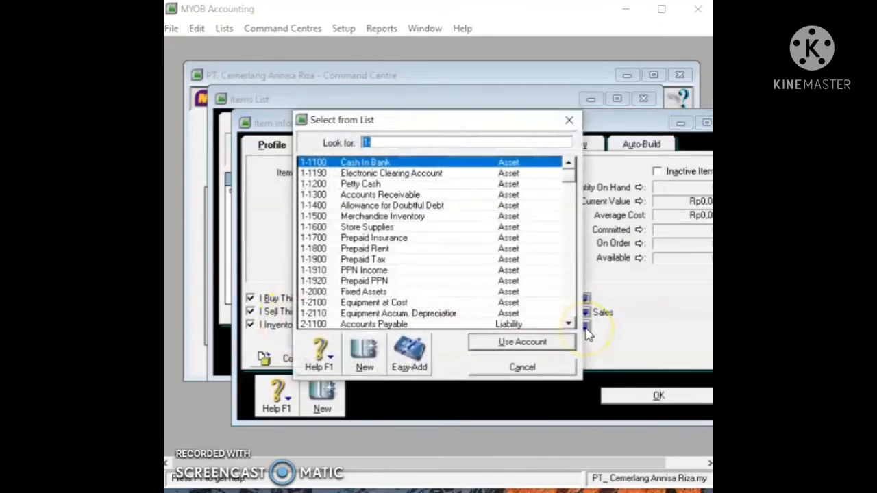
{"action": "left_click", "coordinate": [478, 218]}
{"action": "left_click", "coordinate": [555, 346]}
{"action": "left_click", "coordinate": [585, 298]}
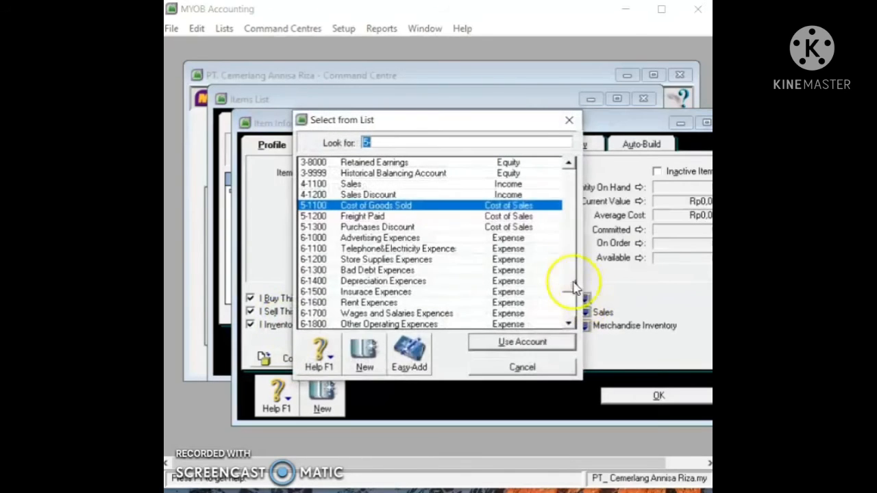
{"action": "left_click", "coordinate": [515, 342]}
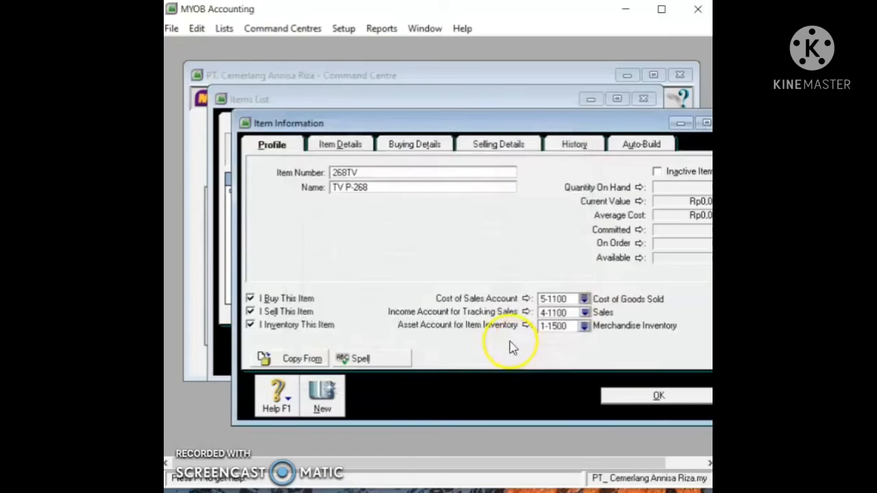
{"action": "left_click", "coordinate": [614, 401]}
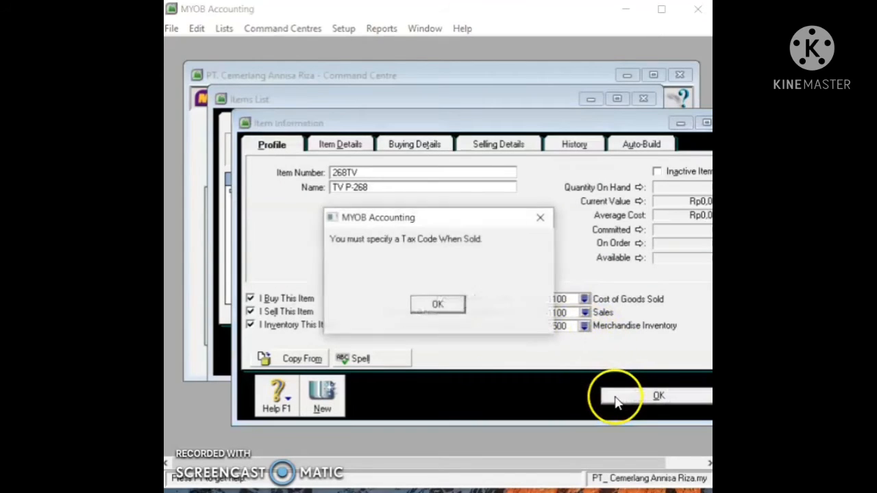
Step: Set the item's buying unit to Unit and its purchase tax code to PPN
{"action": "left_click", "coordinate": [439, 306]}
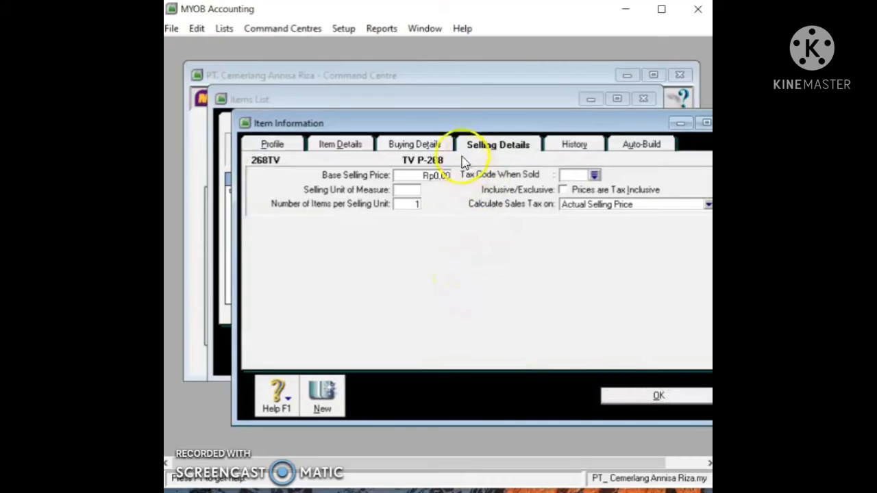
{"action": "left_click", "coordinate": [434, 147]}
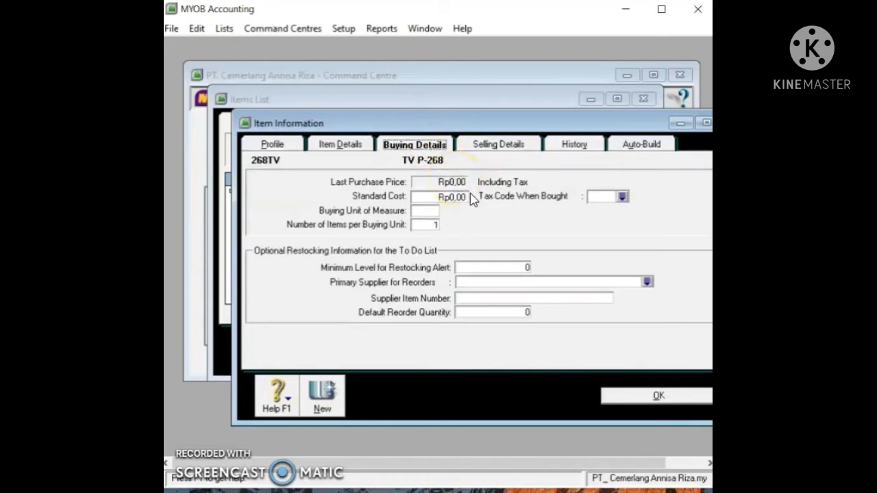
{"action": "left_click", "coordinate": [431, 212]}
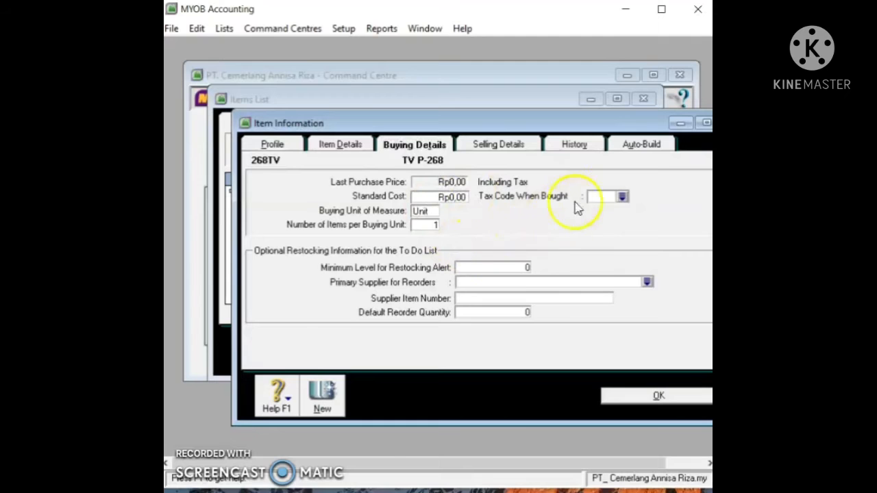
{"action": "left_click", "coordinate": [621, 197]}
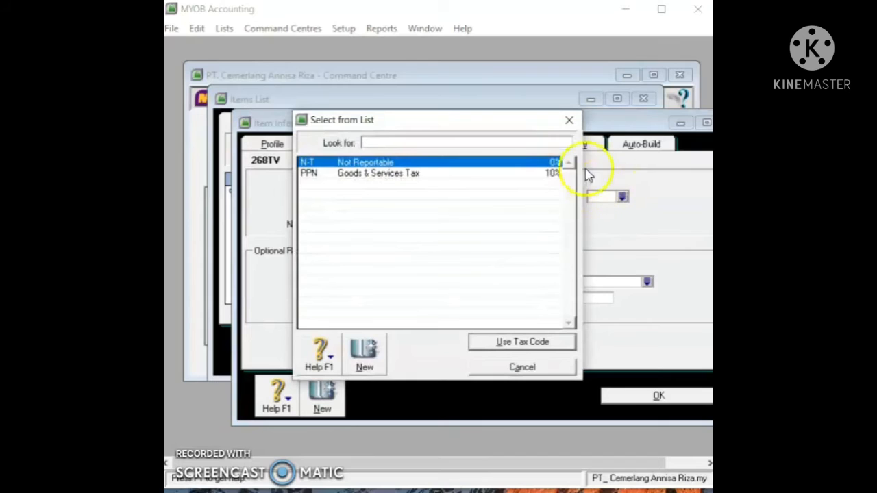
{"action": "left_click", "coordinate": [569, 121]}
{"action": "left_click", "coordinate": [621, 197]}
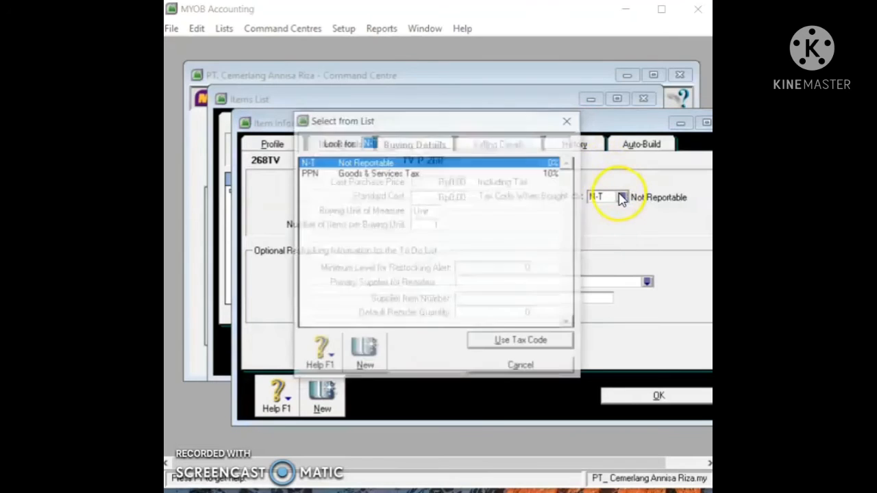
{"action": "left_click", "coordinate": [519, 175]}
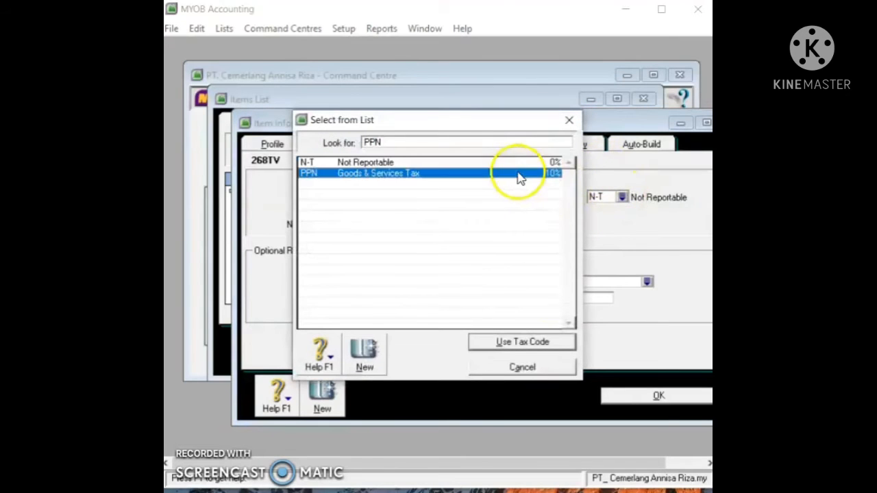
{"action": "left_click", "coordinate": [553, 343]}
{"action": "left_click", "coordinate": [624, 396]}
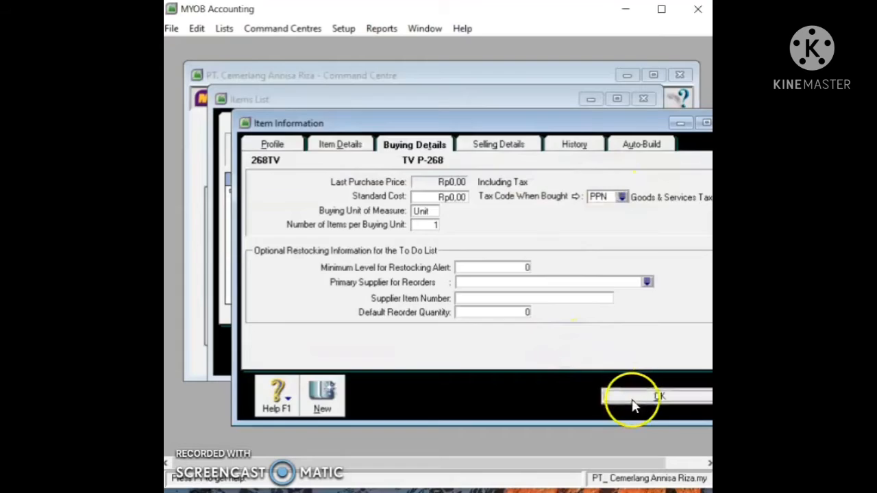
Step: Give the selling details unit Unit and tax code PPN, then save item 268TV
{"action": "left_click", "coordinate": [456, 312]}
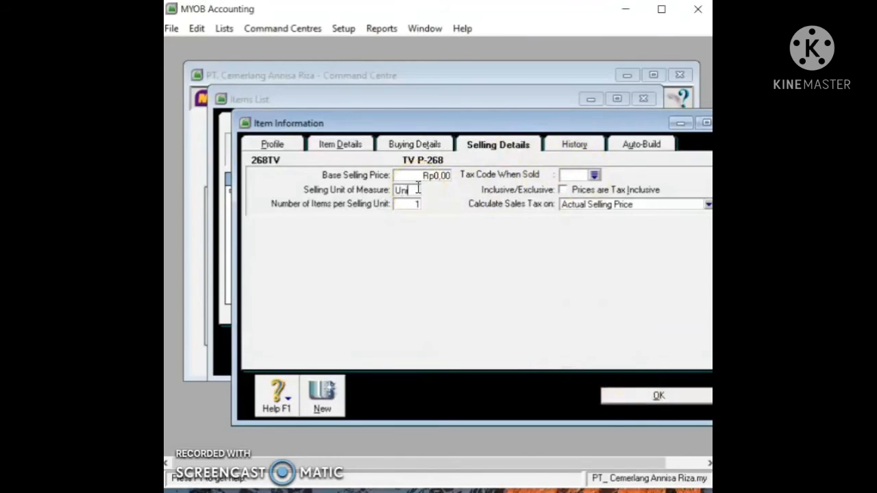
{"action": "left_click", "coordinate": [583, 177]}
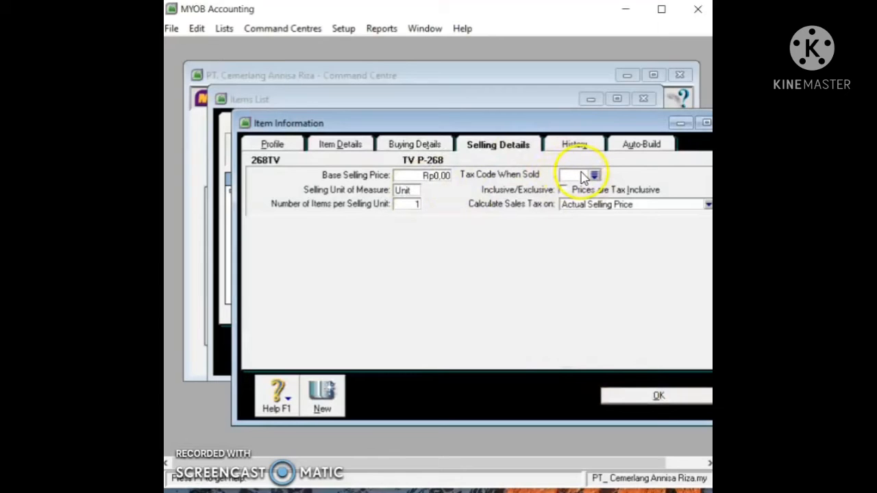
{"action": "left_click", "coordinate": [594, 176]}
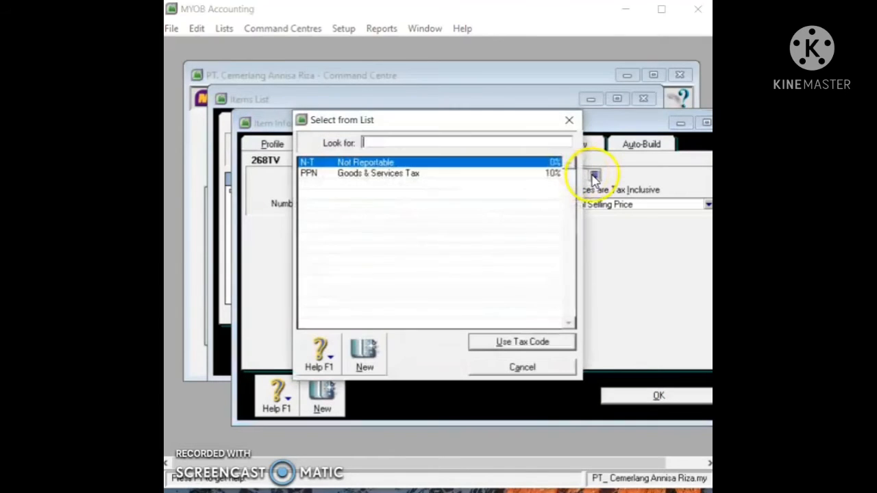
{"action": "left_click", "coordinate": [553, 177]}
{"action": "left_click", "coordinate": [526, 346]}
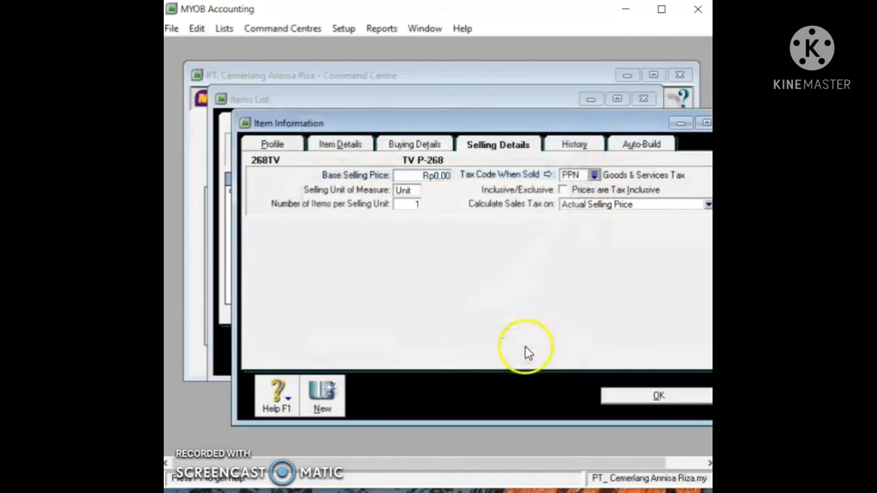
{"action": "left_click", "coordinate": [651, 398]}
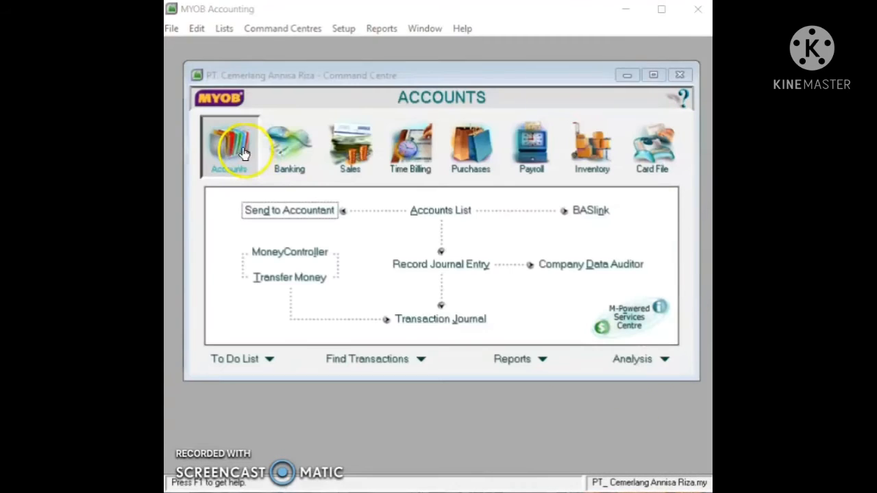
Step: Start a general journal numbered TBalance, dated 01/12/2020, with memo Opening Balance
{"action": "left_click", "coordinate": [444, 264]}
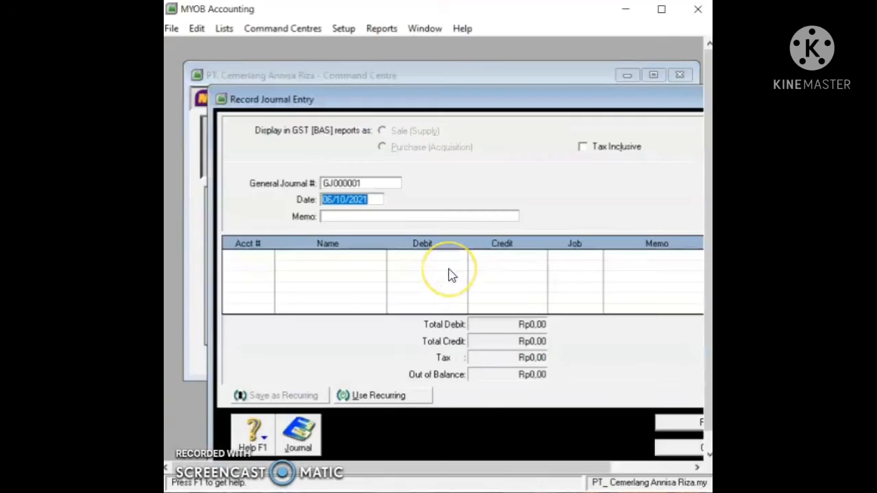
{"action": "left_click", "coordinate": [366, 184]}
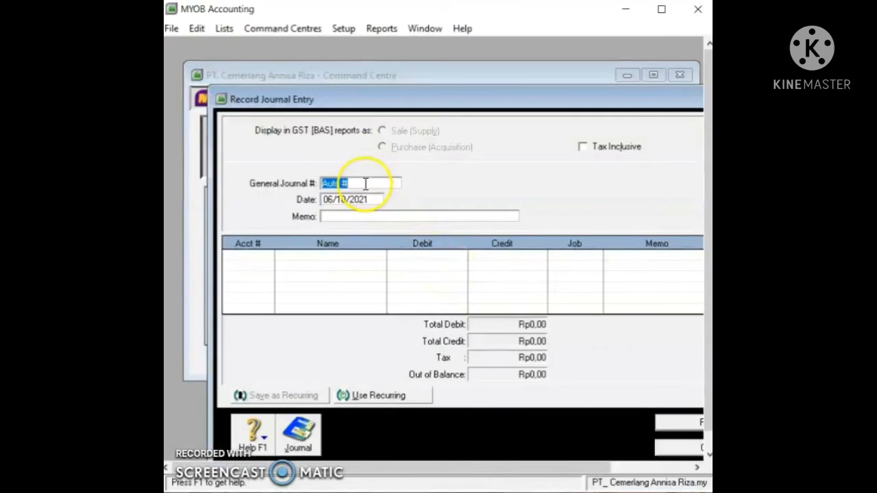
{"action": "type", "text": "TBalance"}
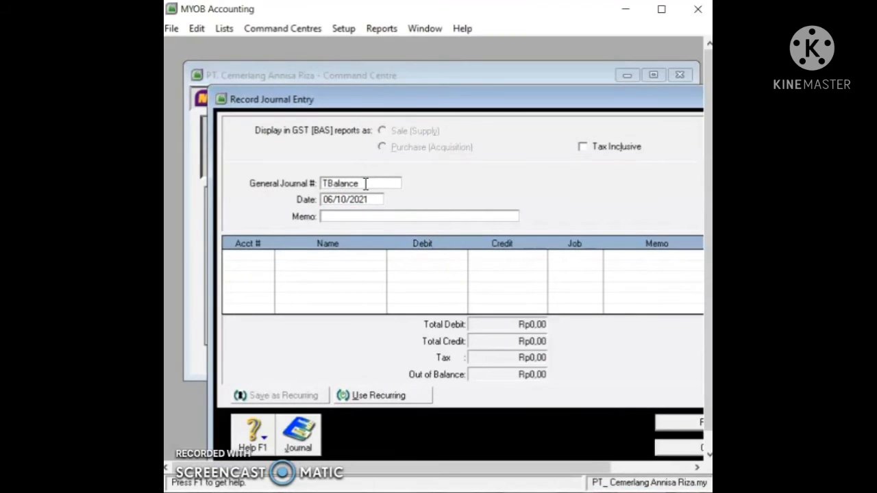
{"action": "left_click", "coordinate": [367, 199]}
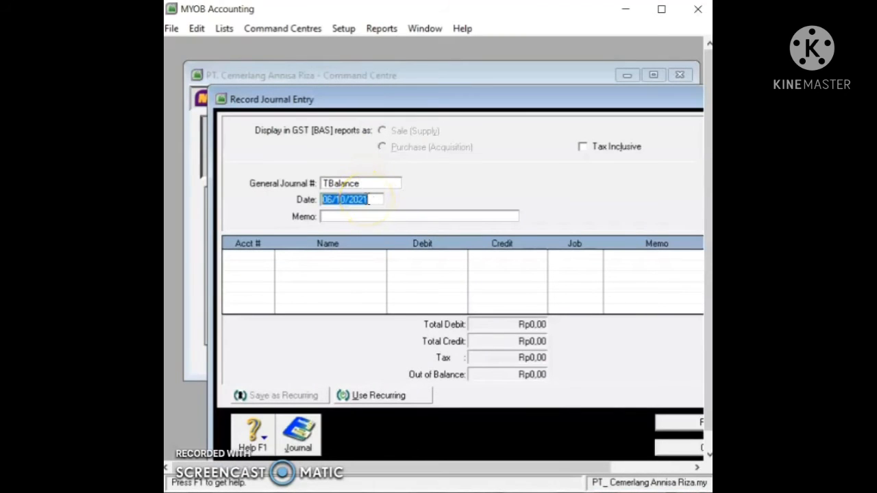
{"action": "type", "text": "0"}
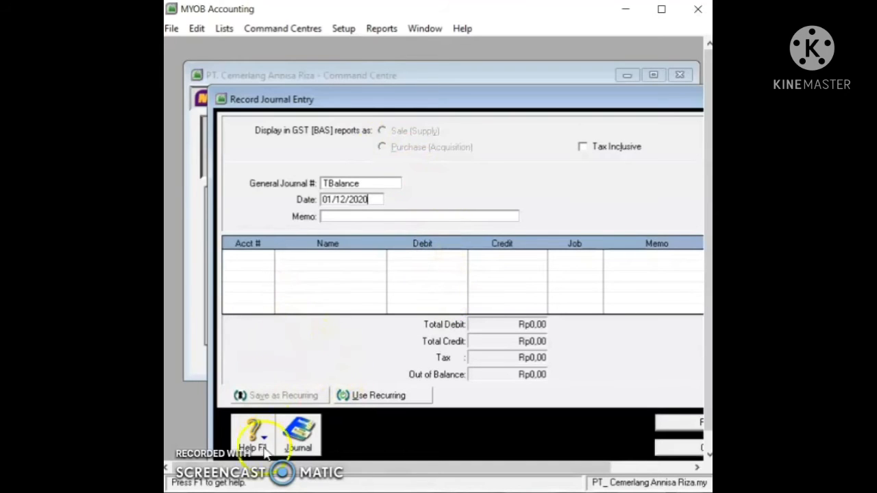
{"action": "left_click", "coordinate": [390, 217]}
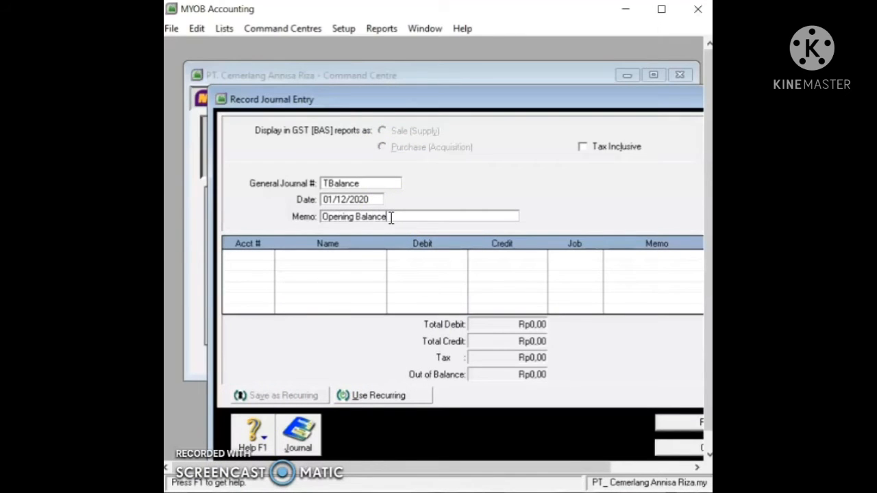
Step: Enter the account lines starting with Cash In Bank, balanced at Rp2.247.150.000,00, and record the entry
{"action": "left_click", "coordinate": [267, 256]}
{"action": "left_click", "coordinate": [267, 256]}
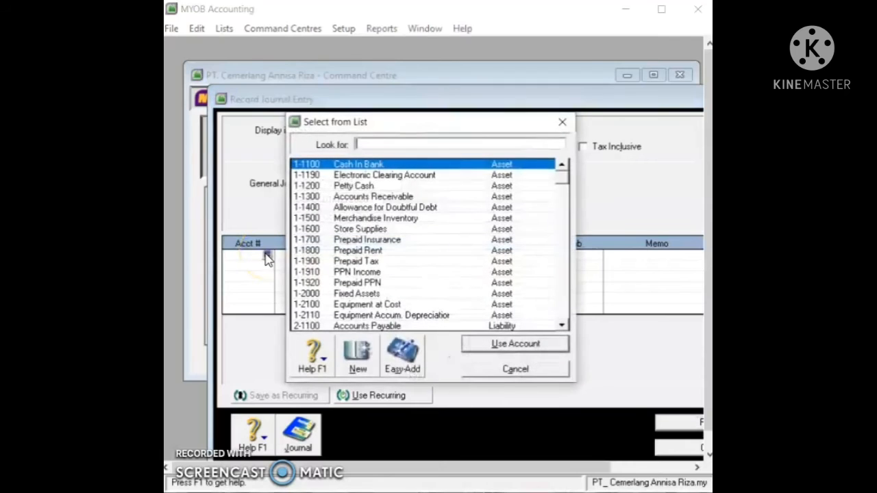
{"action": "left_click", "coordinate": [363, 168]}
{"action": "left_click", "coordinate": [531, 346]}
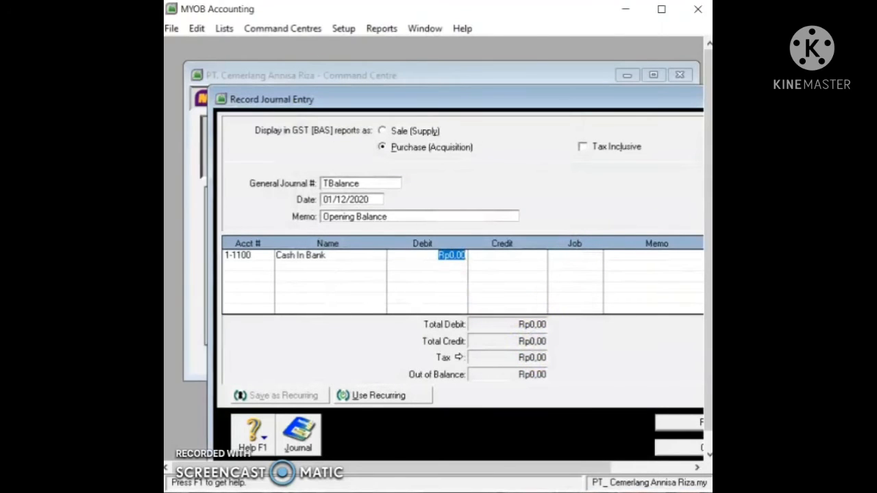
{"action": "type", "text": "4"}
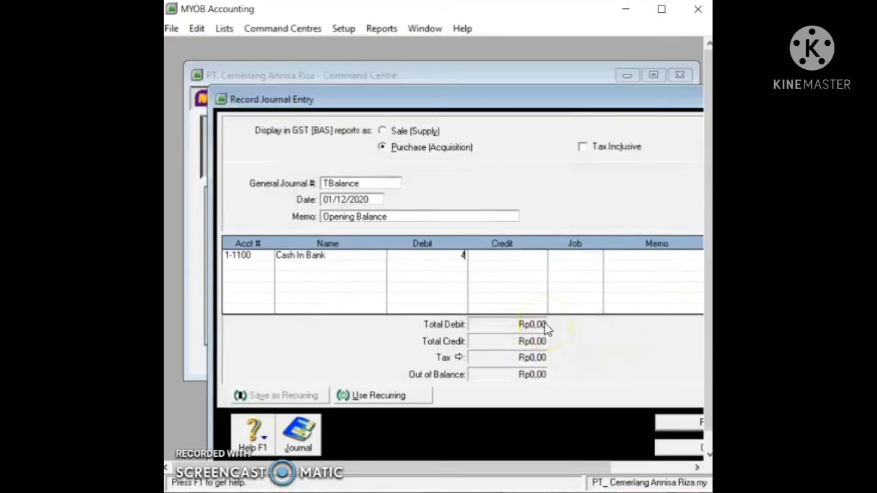
{"action": "type", "text": "1250000"}
{"action": "key", "text": "Tab"}
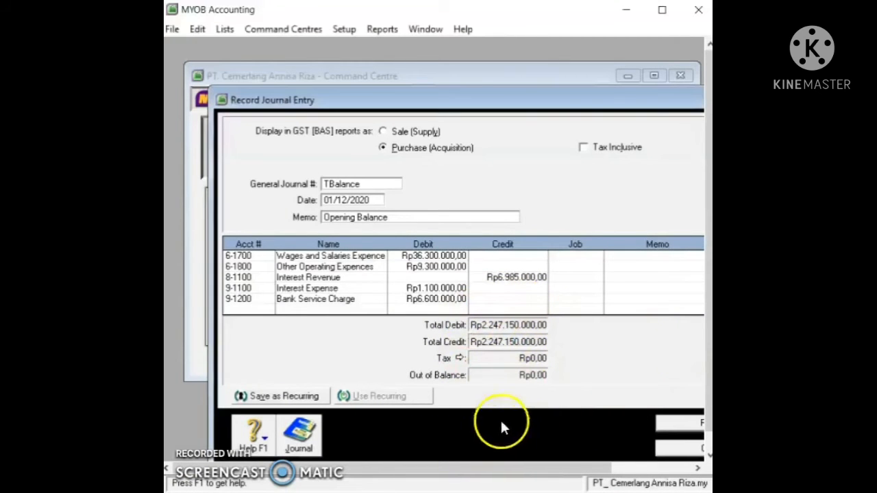
{"action": "left_click_drag", "start_coordinate": [500, 103], "coordinate": [454, 87]}
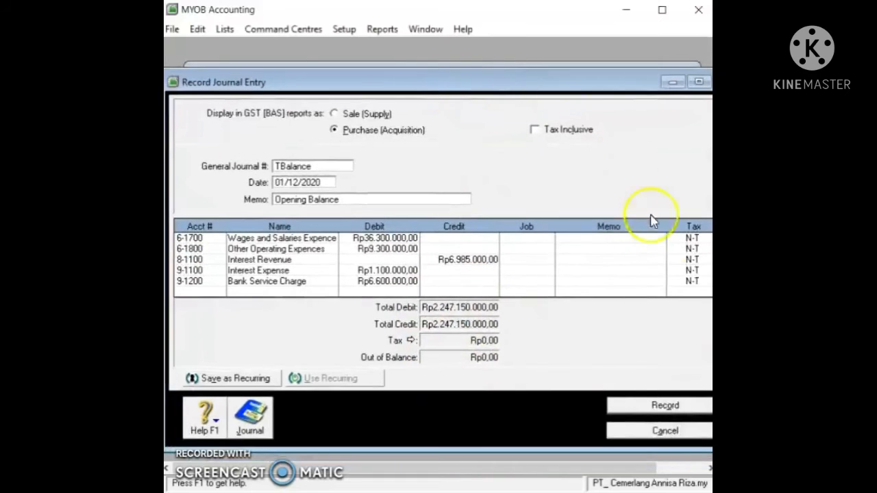
{"action": "left_click", "coordinate": [675, 410]}
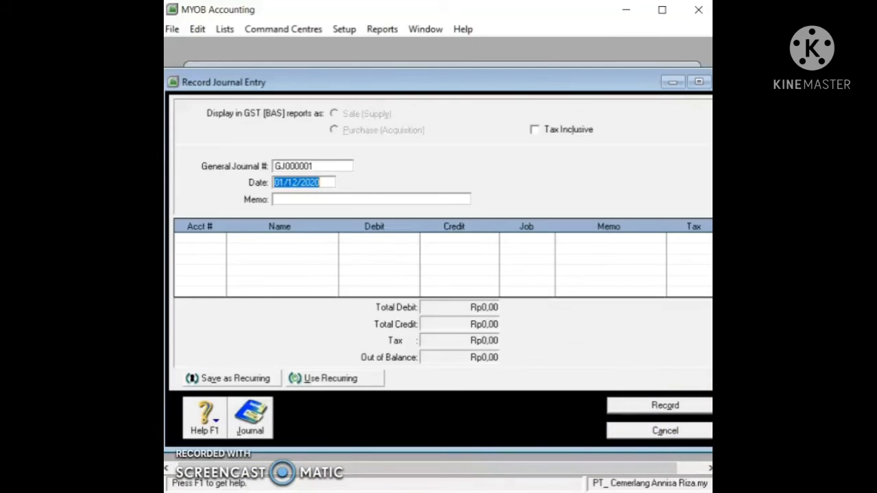
{"action": "left_click", "coordinate": [676, 432]}
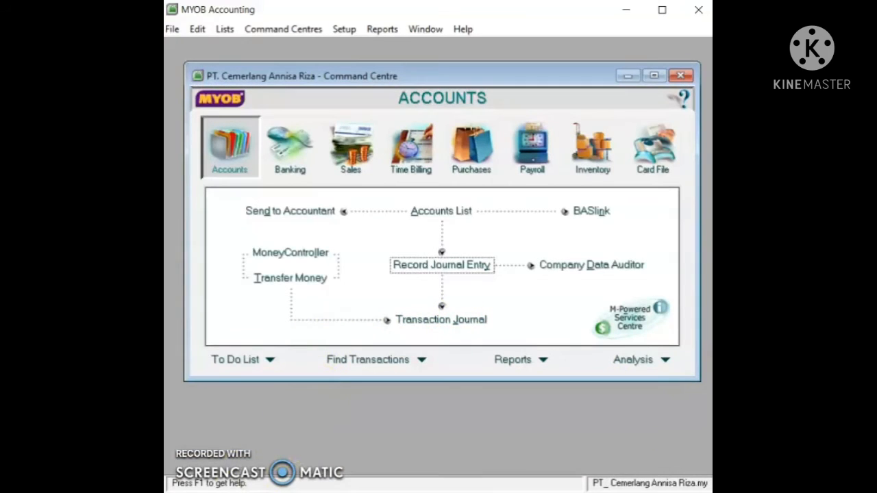
{"action": "left_click", "coordinate": [460, 321]}
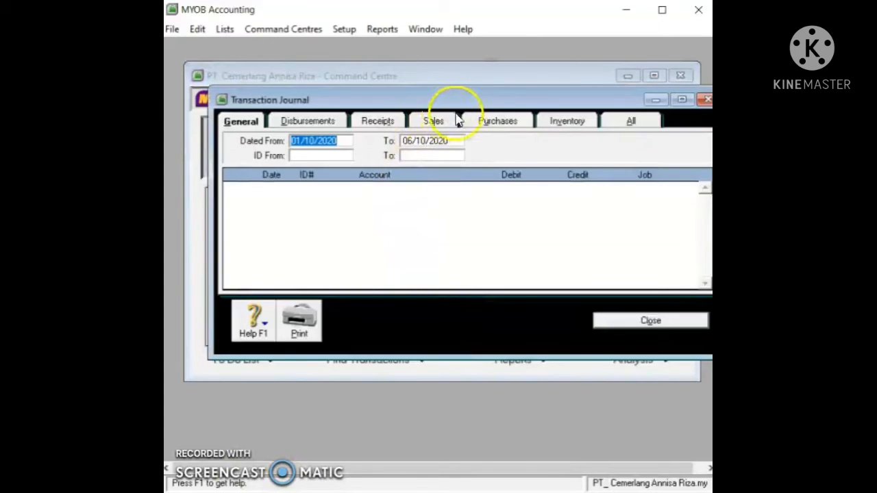
Step: Change the Transaction Journal's start date to 01/12/2020
{"action": "left_click", "coordinate": [343, 142]}
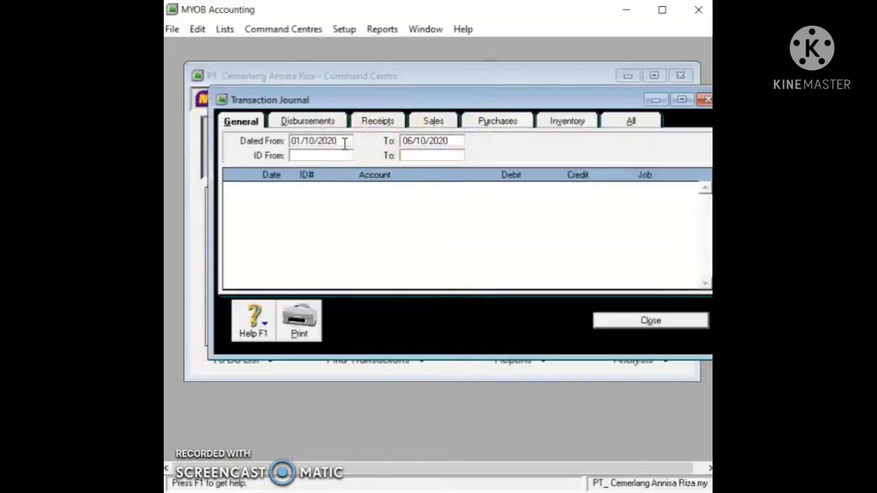
{"action": "left_click", "coordinate": [445, 140]}
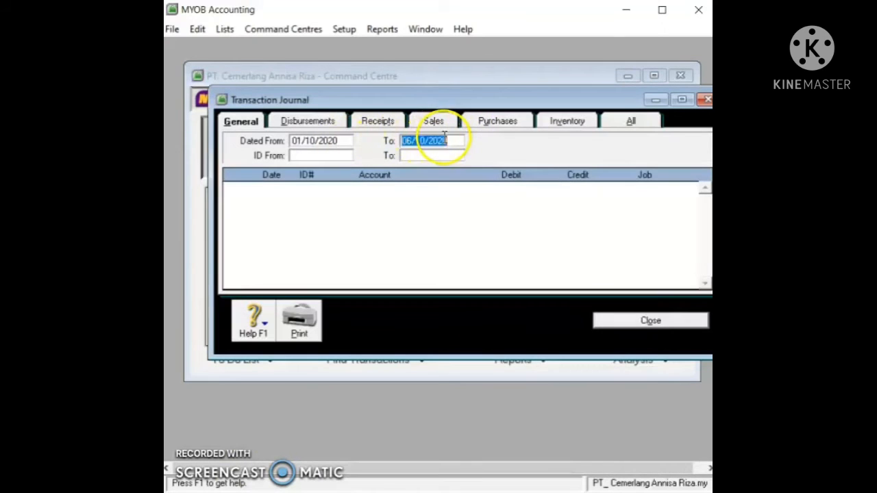
{"action": "left_click", "coordinate": [444, 139]}
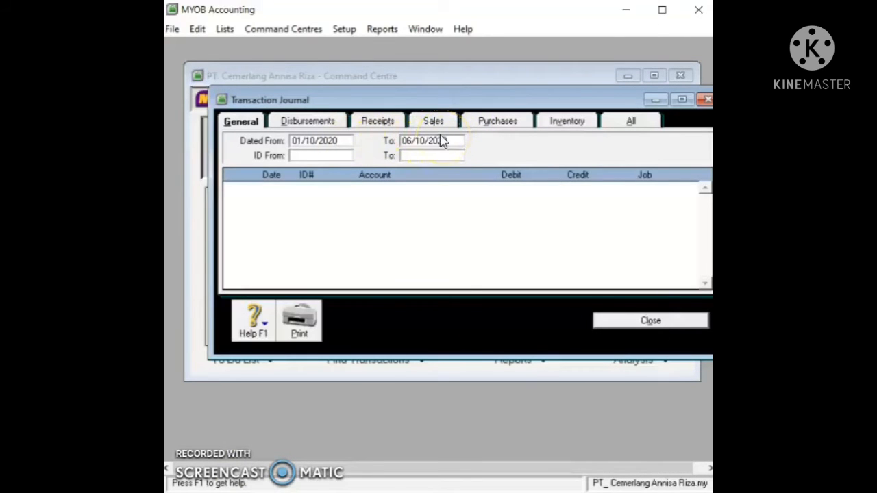
{"action": "left_click", "coordinate": [320, 140]}
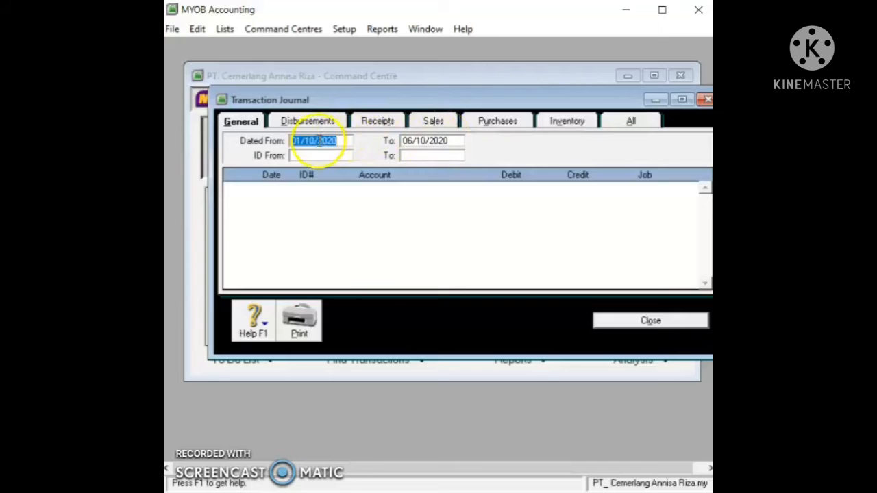
{"action": "left_click", "coordinate": [322, 141]}
{"action": "key", "text": "BackSpace"}
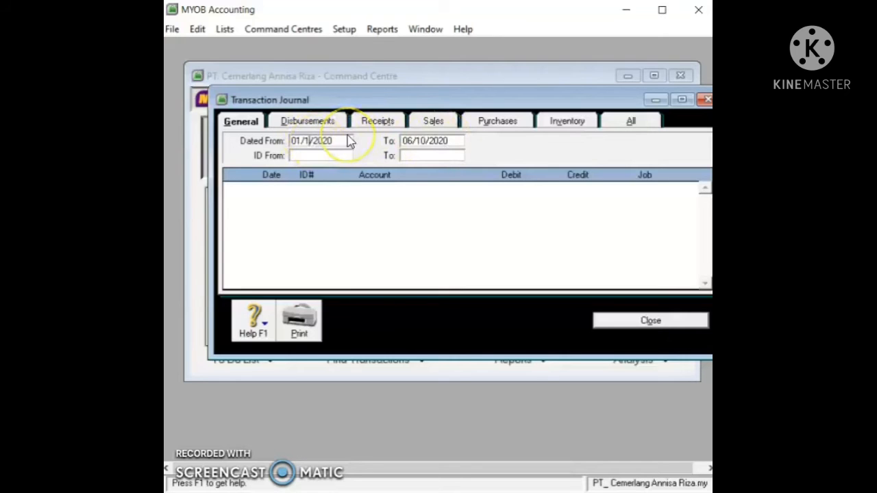
{"action": "type", "text": "2"}
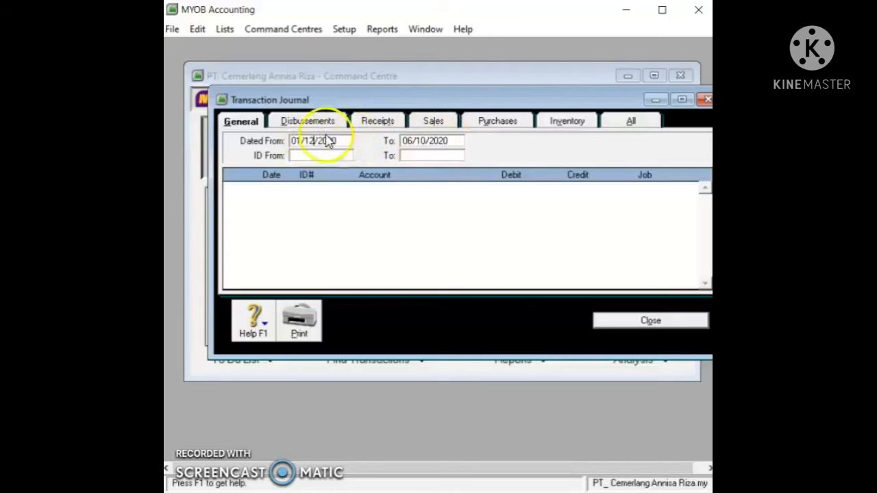
{"action": "left_click", "coordinate": [452, 141]}
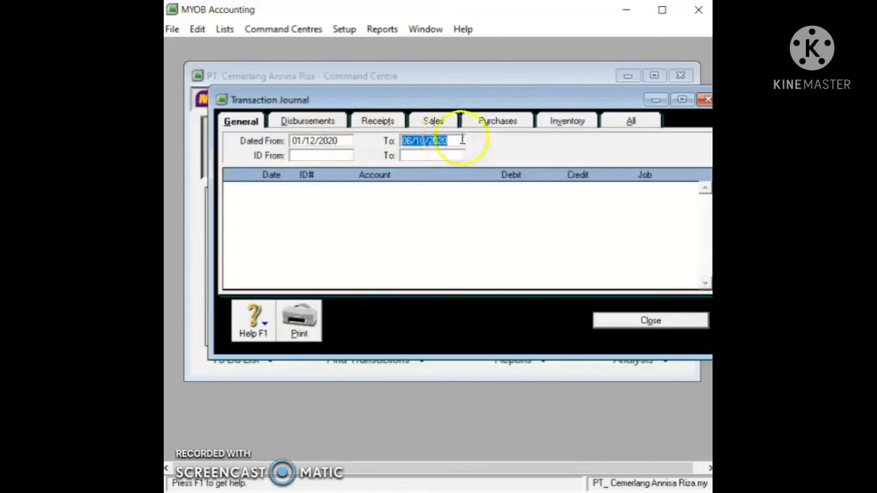
Step: Show All entries through 06/10/2021, scroll through them, and close the journal
{"action": "left_click", "coordinate": [612, 121]}
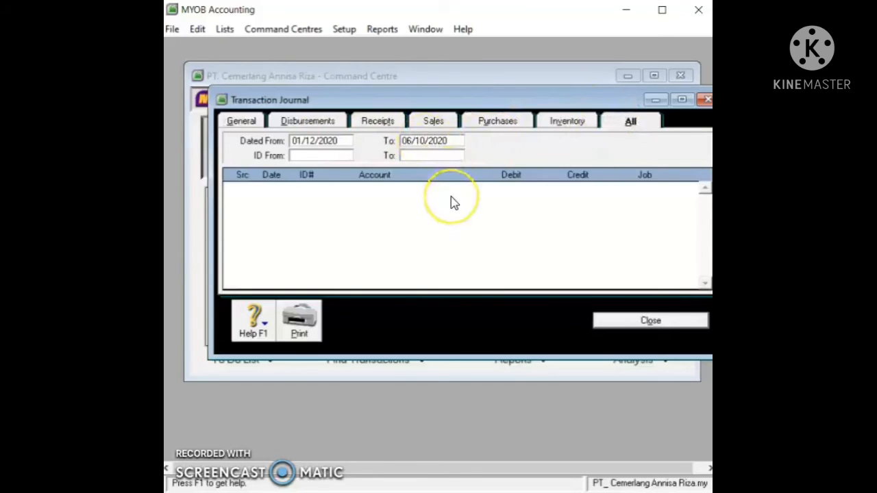
{"action": "key", "text": "Delete"}
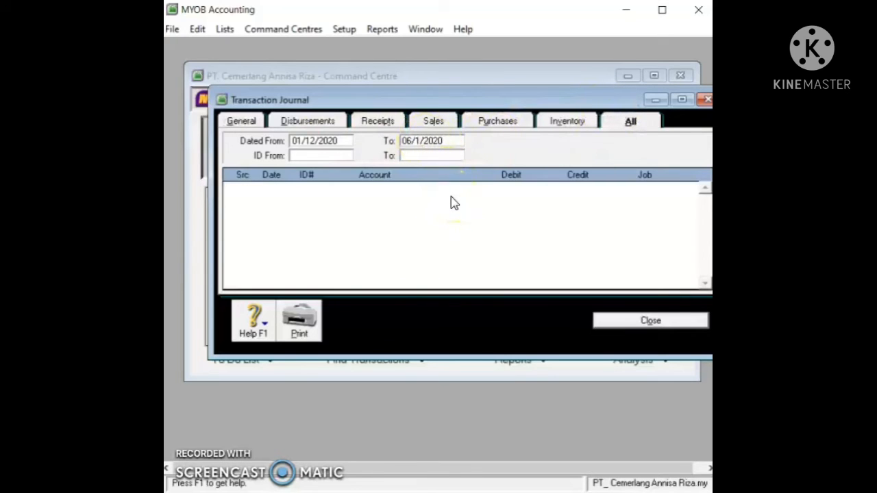
{"action": "type", "text": "0"}
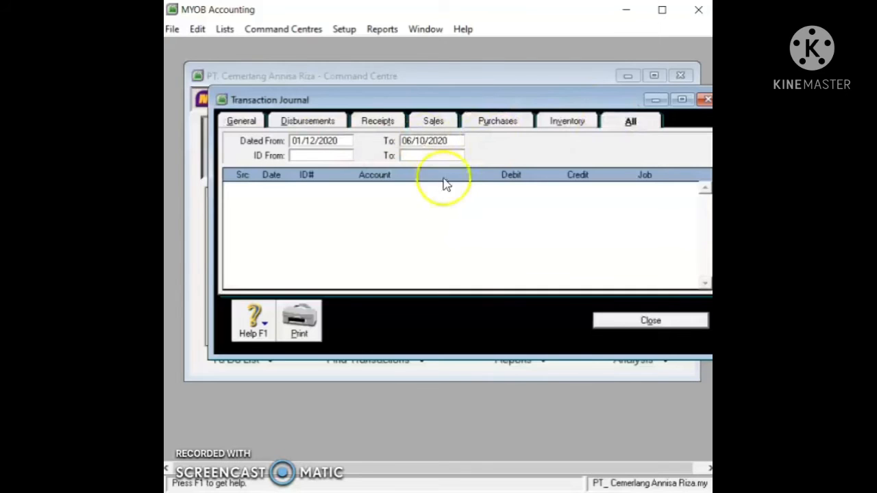
{"action": "left_click", "coordinate": [462, 141]}
{"action": "key", "text": "BackSpace"}
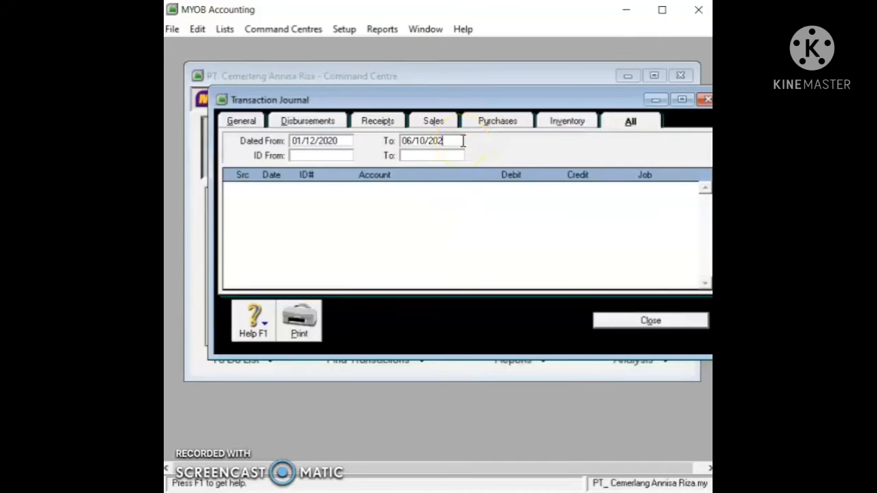
{"action": "type", "text": "1"}
{"action": "key", "text": "Tab"}
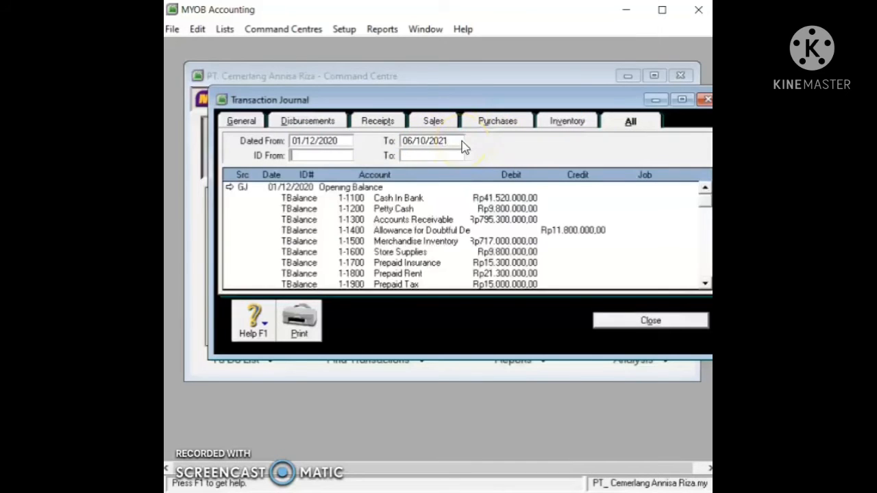
{"action": "scroll", "coordinate": [628, 213], "scroll_direction": "down", "scroll_amount": 10}
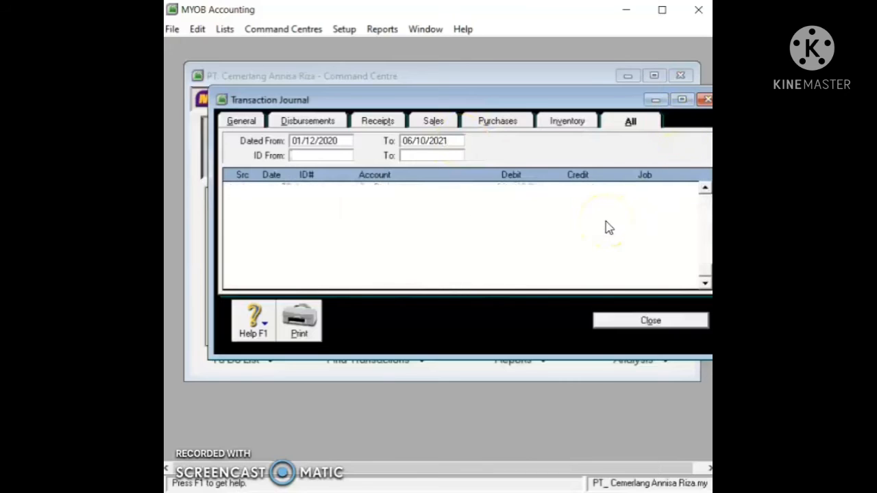
{"action": "key", "text": "Escape"}
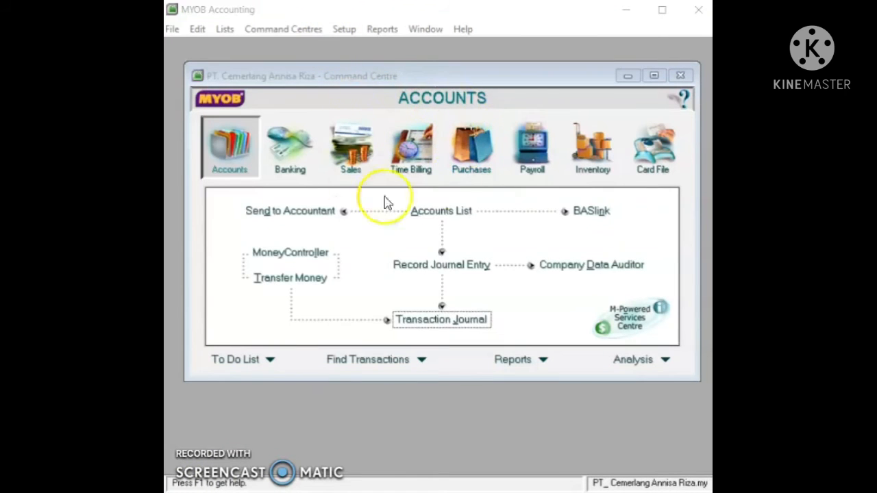
Step: Open Customer Balances and start a historical sale for Daya Elektronik
{"action": "left_click", "coordinate": [345, 29]}
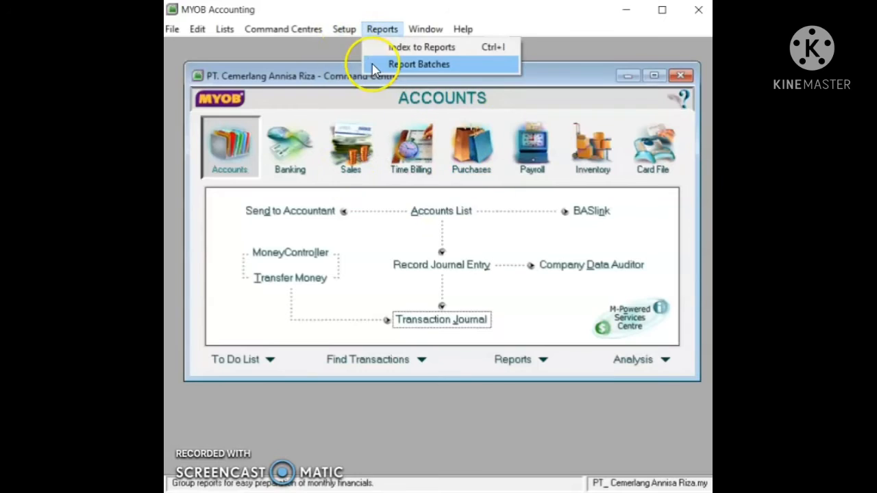
{"action": "left_click", "coordinate": [346, 29]}
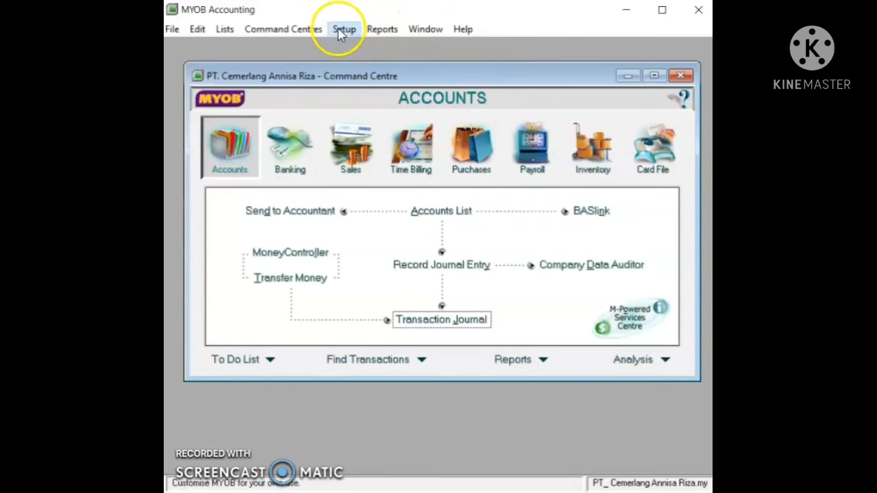
{"action": "left_click", "coordinate": [343, 28]}
{"action": "mouse_move", "coordinate": [362, 63]}
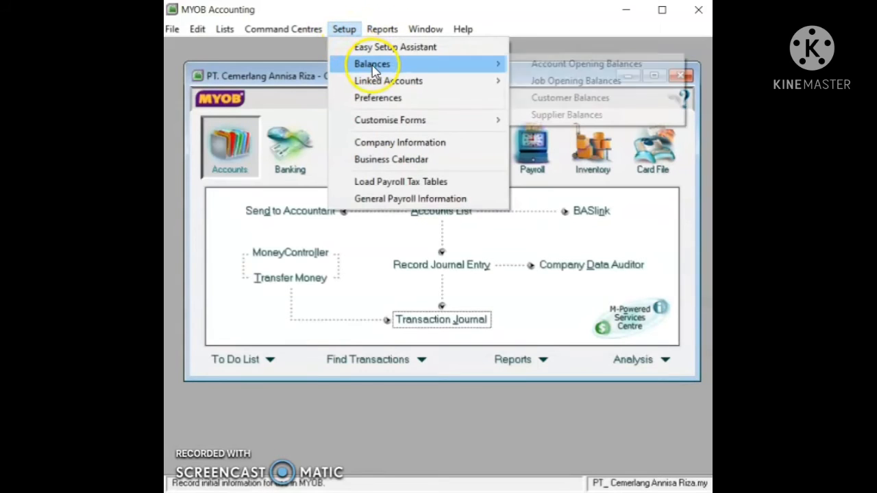
{"action": "left_click", "coordinate": [558, 99]}
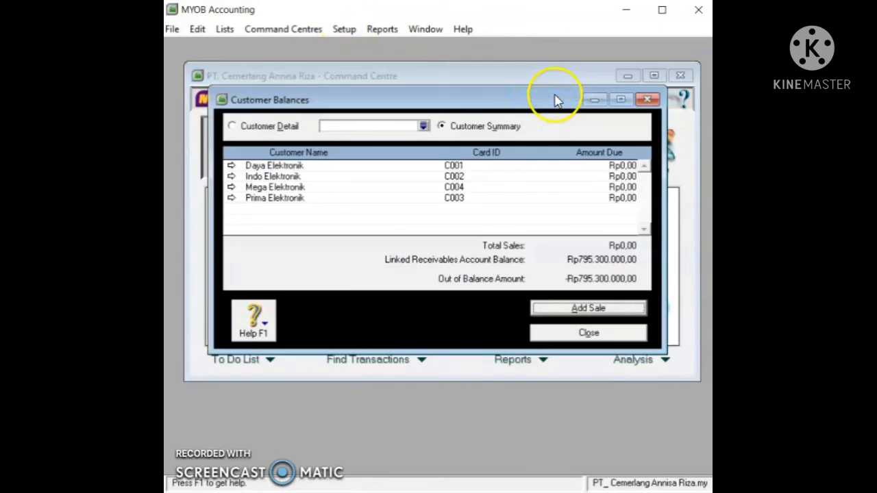
{"action": "double_click", "coordinate": [519, 171]}
{"action": "left_click", "coordinate": [579, 308]}
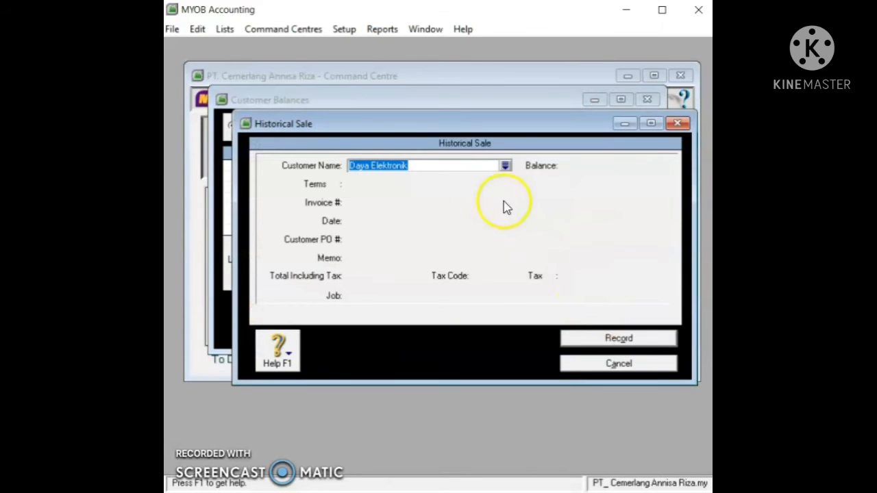
Step: Enter invoice F-11 with a total including tax of 159.500.000
{"action": "key", "text": "Tab"}
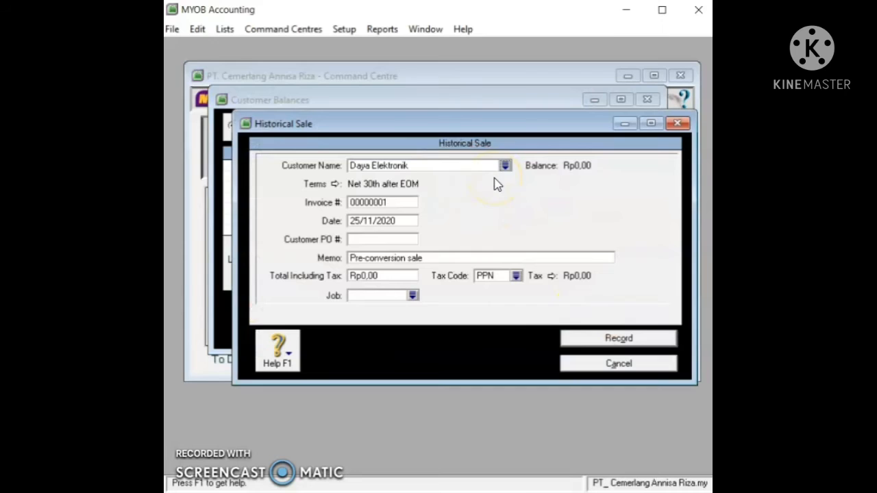
{"action": "left_click", "coordinate": [391, 204]}
{"action": "type", "text": "F-11/12"}
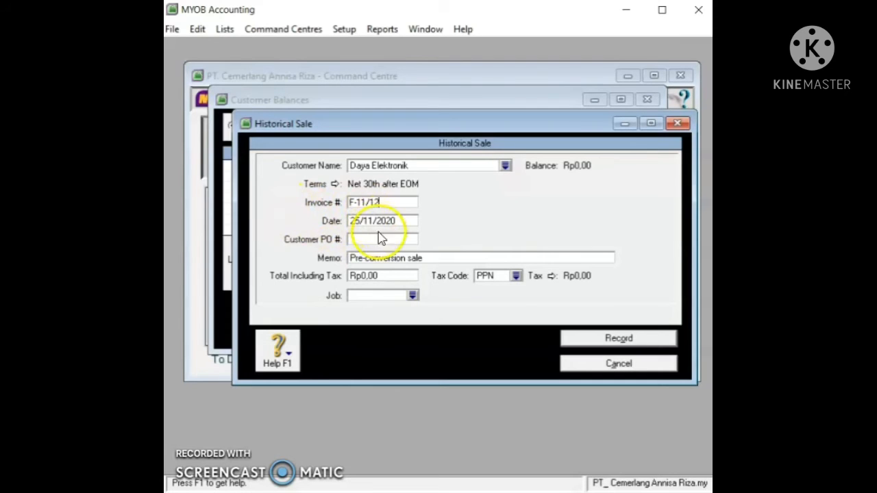
{"action": "left_click", "coordinate": [387, 275]}
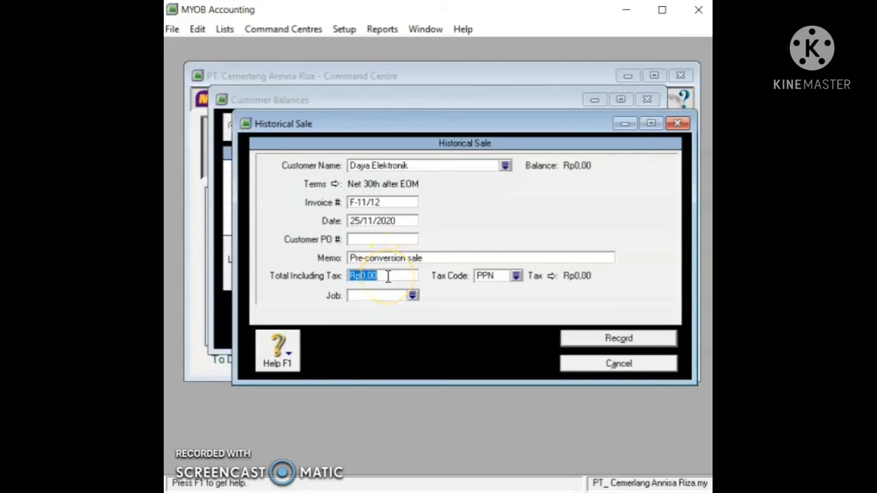
{"action": "type", "text": "159.500.000"}
{"action": "key", "text": "Tab"}
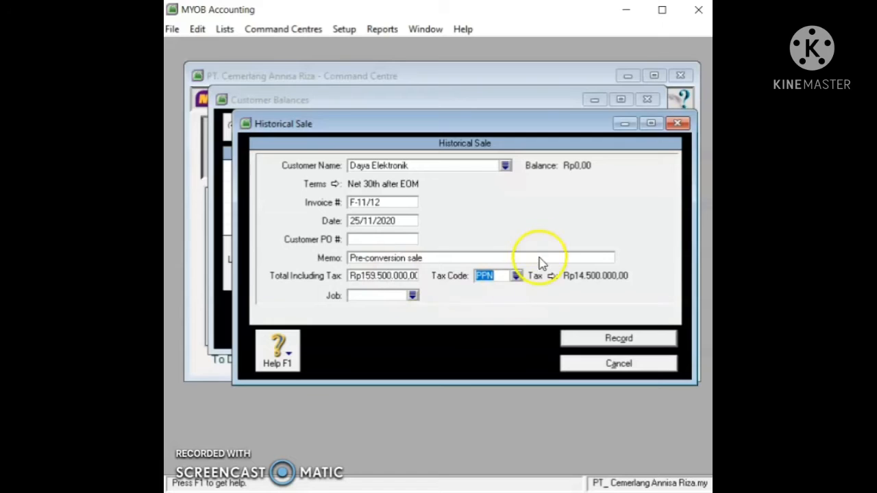
Step: Record the sale, acknowledge the notes, and close Customer Balances
{"action": "left_click", "coordinate": [614, 338]}
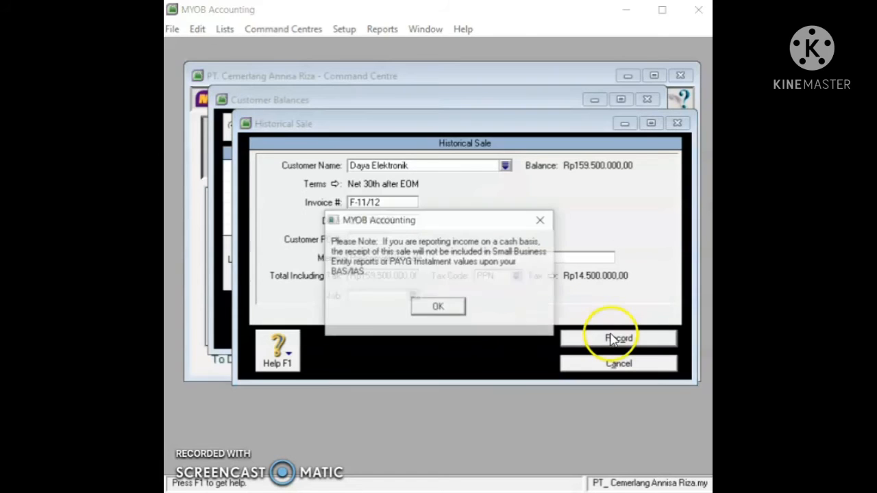
{"action": "left_click", "coordinate": [438, 307]}
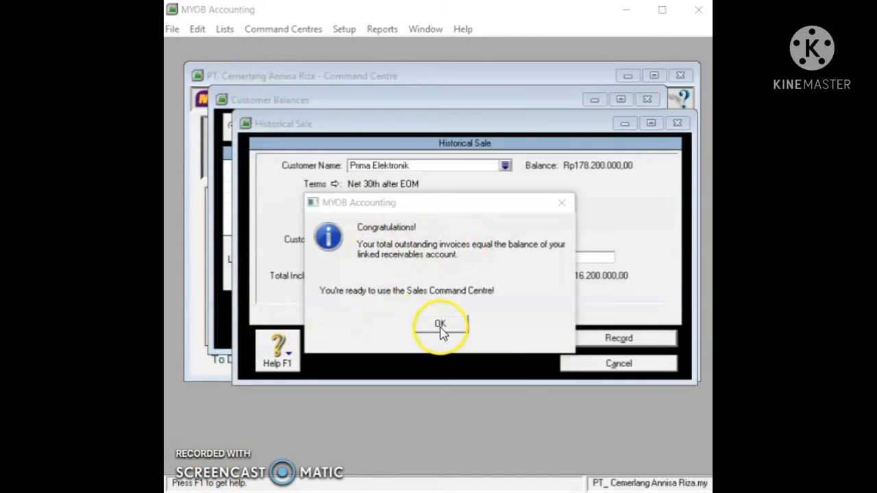
{"action": "left_click", "coordinate": [440, 327]}
{"action": "left_click", "coordinate": [443, 307]}
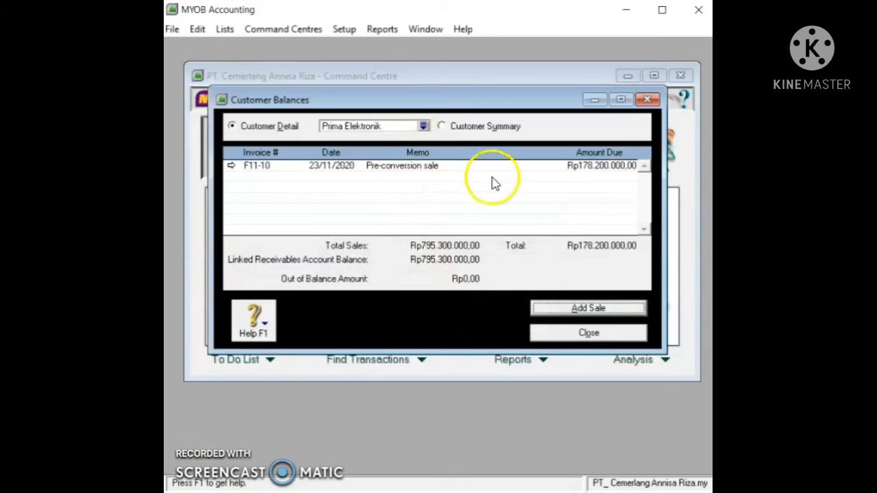
{"action": "left_click", "coordinate": [563, 336]}
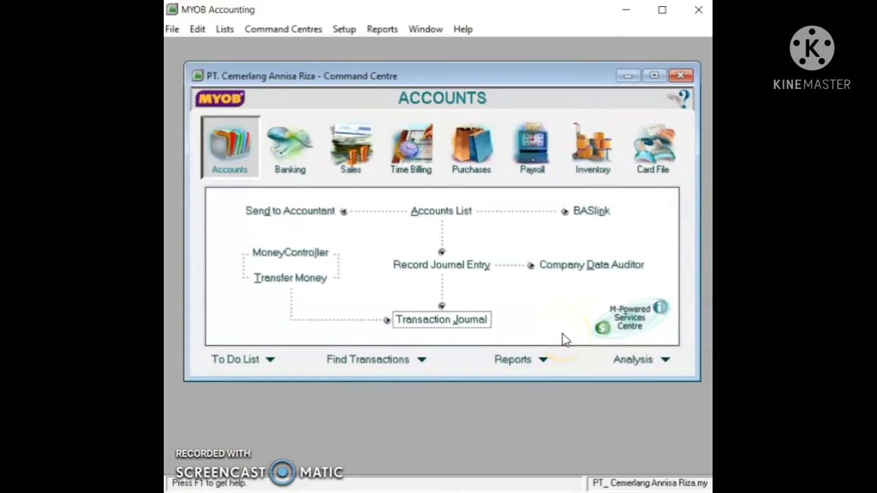
Step: Open Supplier Balances and start a historical purchase for CV. Tulus Jaya
{"action": "left_click", "coordinate": [345, 30]}
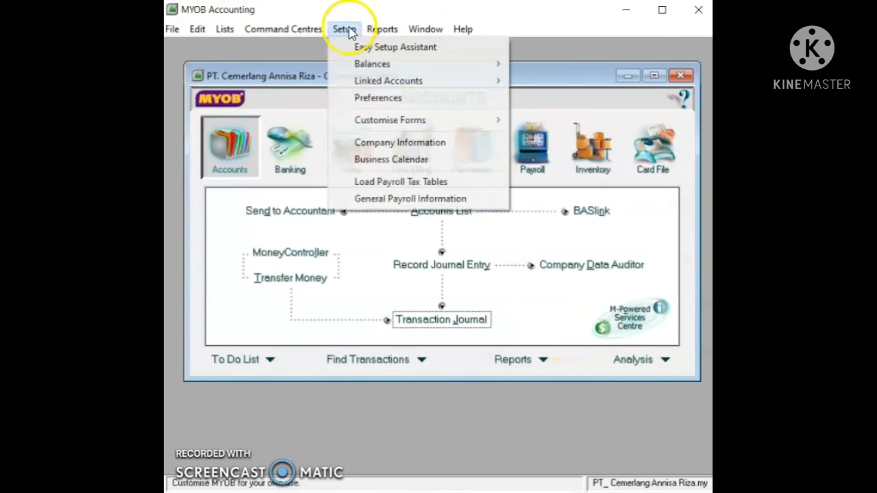
{"action": "mouse_move", "coordinate": [361, 64]}
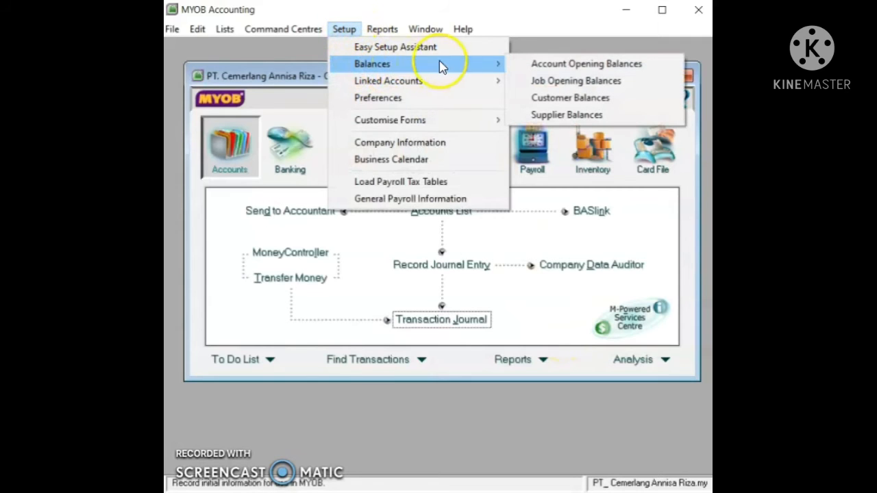
{"action": "left_click", "coordinate": [555, 114]}
{"action": "double_click", "coordinate": [502, 166]}
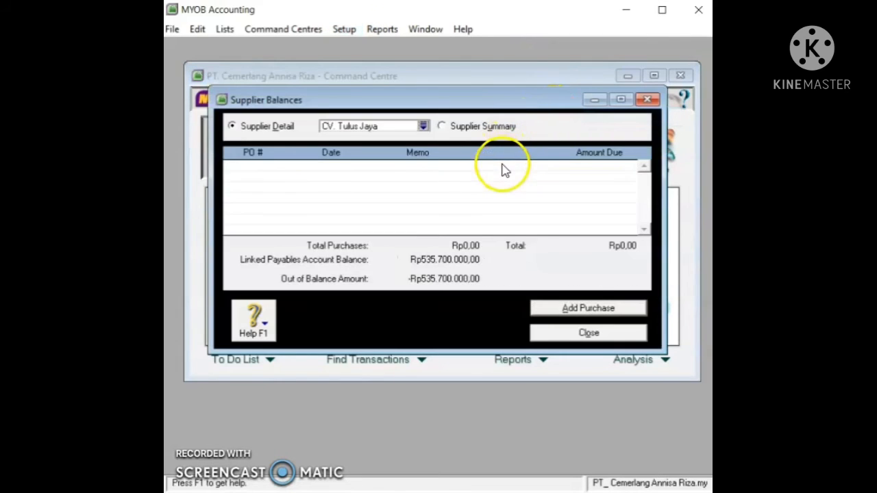
{"action": "left_click", "coordinate": [579, 305]}
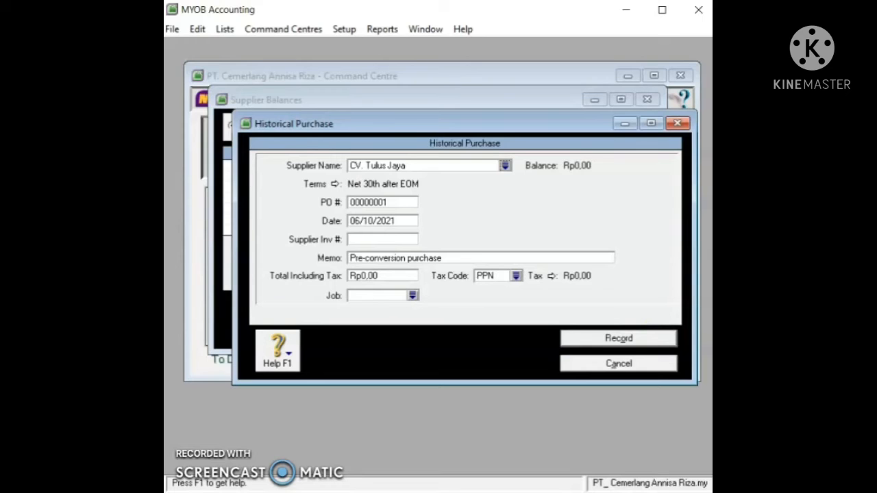
Step: Enter the PO number, purchase date 20/11/2020 and total including tax of 214500
{"action": "left_click", "coordinate": [403, 202]}
{"action": "type", "text": "F"}
{"action": "type", "text": ".1289"}
{"action": "left_click_drag", "start_coordinate": [415, 220], "coordinate": [361, 227]}
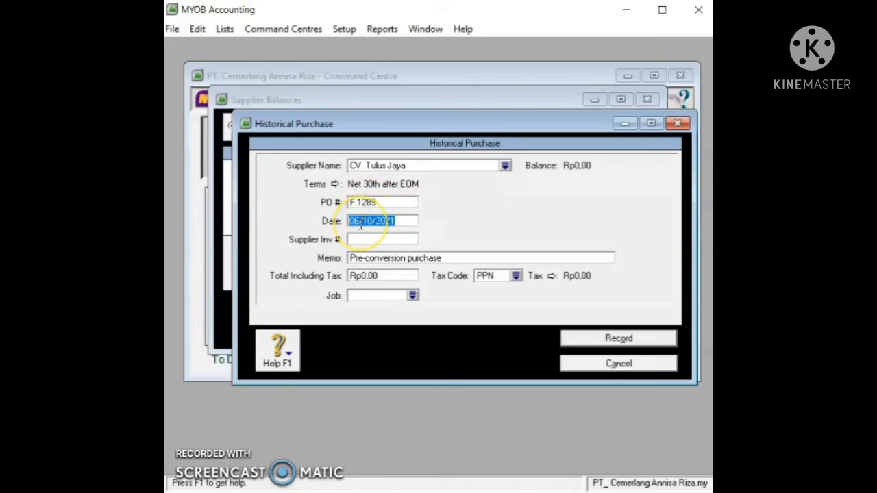
{"action": "type", "text": "20"}
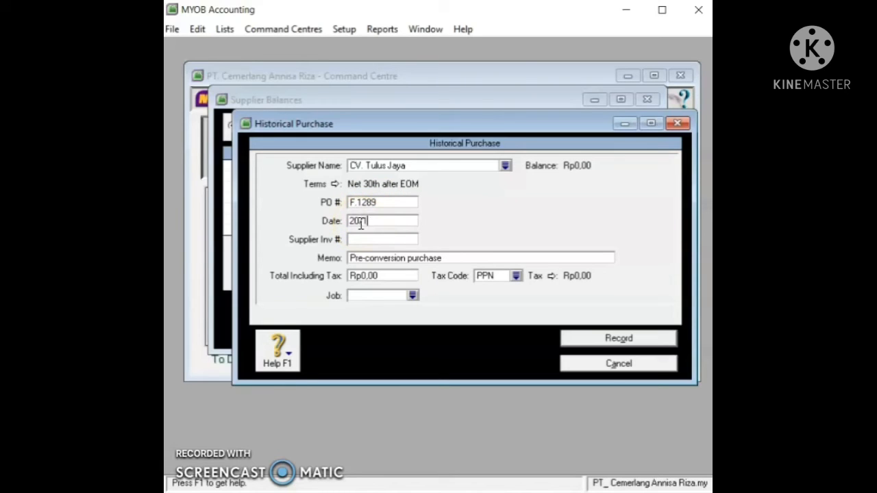
{"action": "type", "text": "/11/2020"}
{"action": "left_click", "coordinate": [404, 274]}
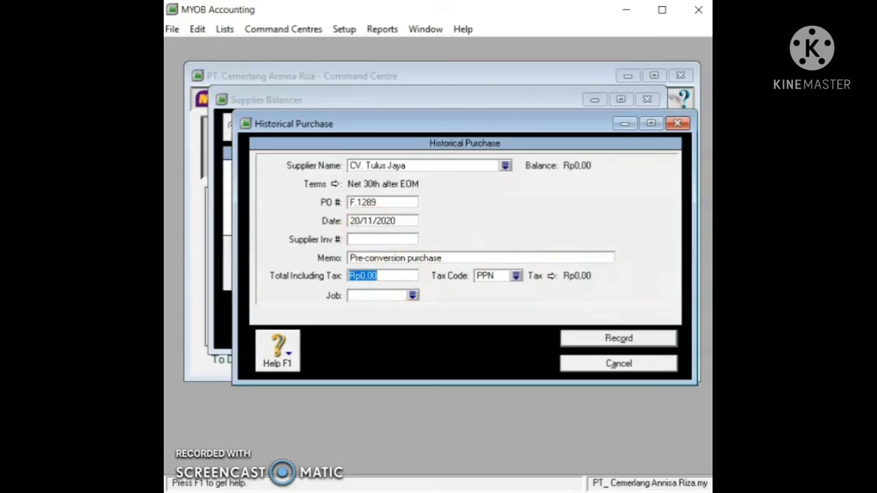
{"action": "type", "text": "214500000"}
{"action": "key", "text": "Tab"}
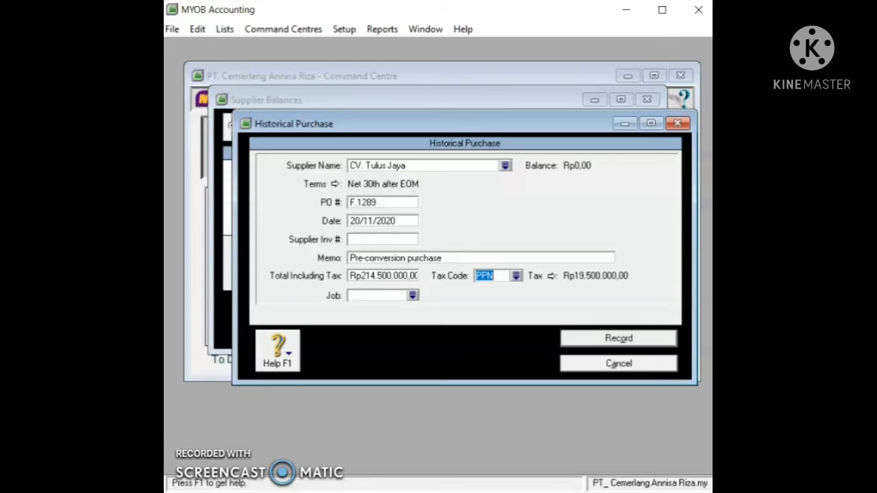
Step: Record the purchase, acknowledge the notes, and close Supplier Balances
{"action": "left_click", "coordinate": [589, 339]}
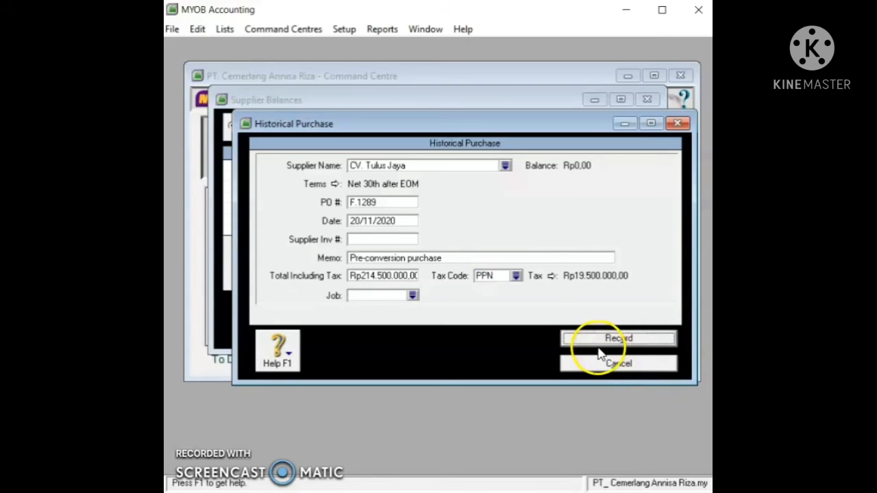
{"action": "left_click", "coordinate": [448, 314]}
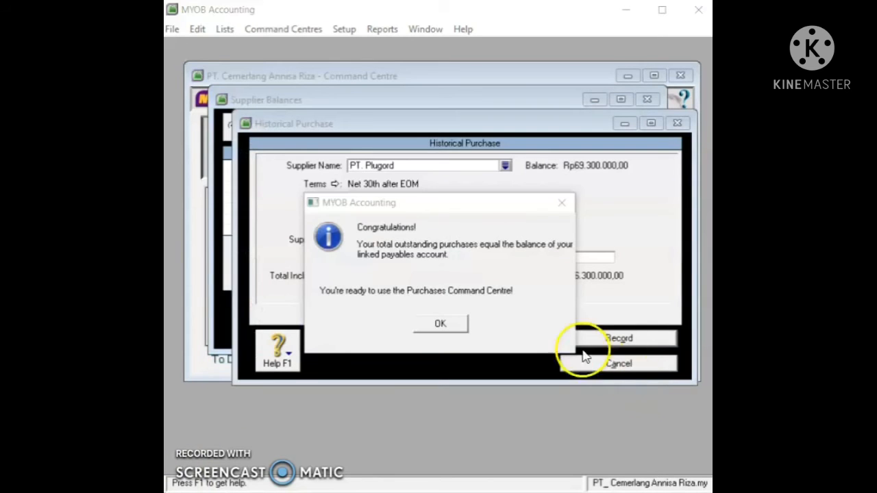
{"action": "left_click", "coordinate": [457, 326]}
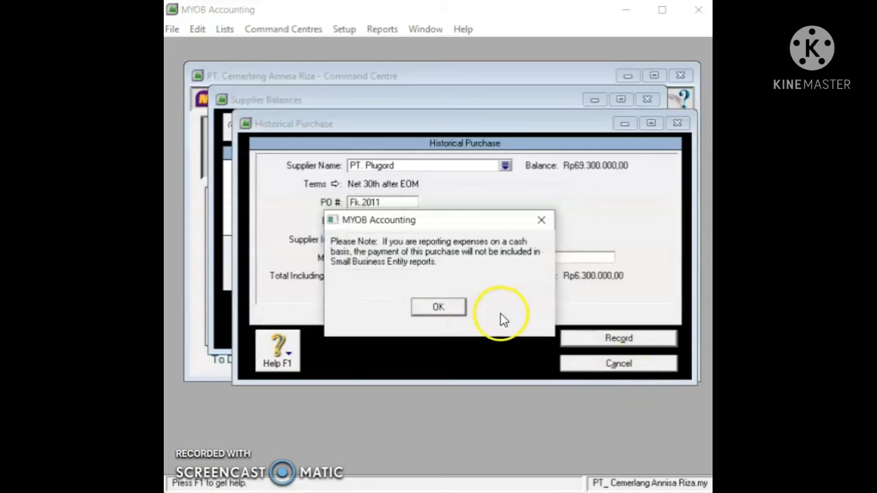
{"action": "left_click", "coordinate": [450, 309]}
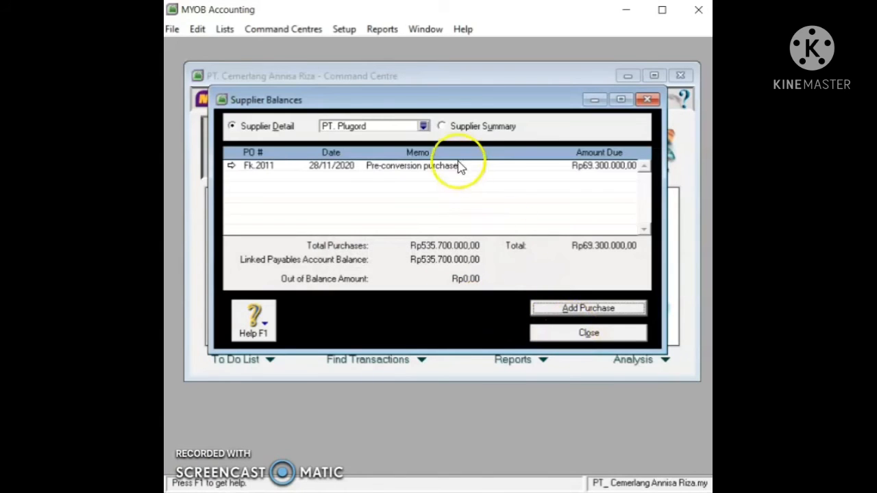
{"action": "left_click", "coordinate": [423, 127]}
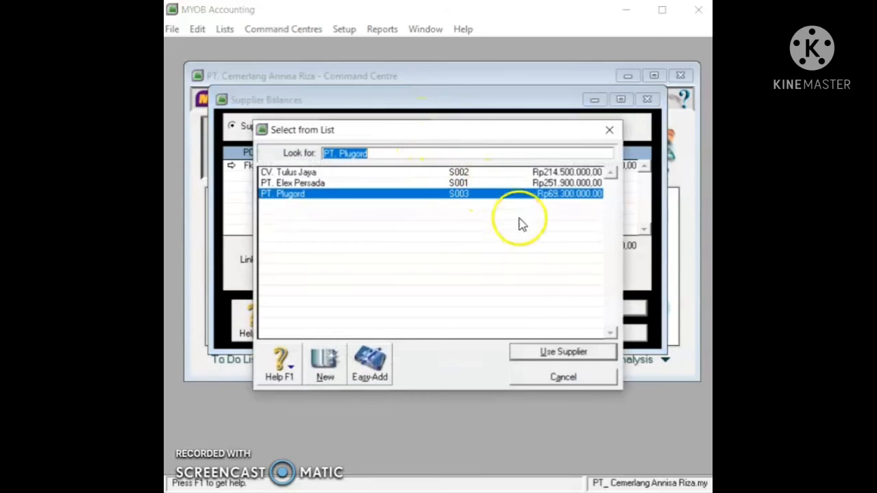
{"action": "left_click", "coordinate": [579, 381]}
{"action": "left_click", "coordinate": [587, 334]}
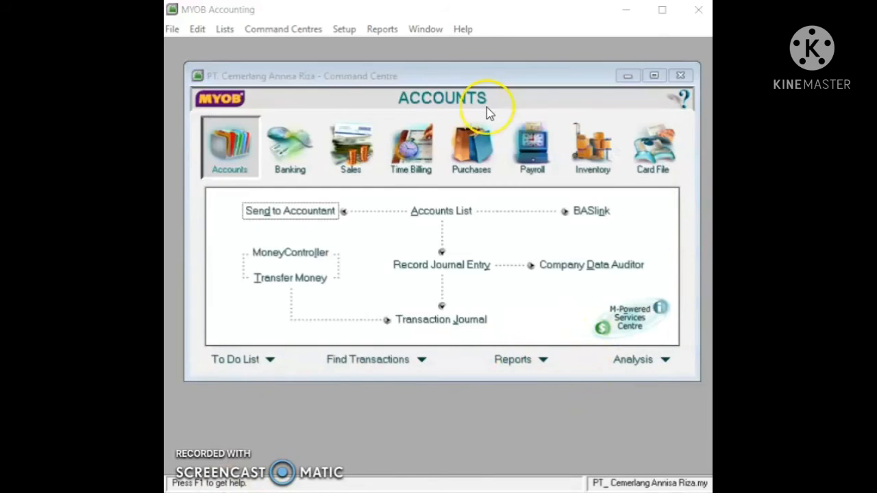
Step: Open Count Inventory and enter counted quantities of 22 for 268TV and 13 for AC55P
{"action": "left_click", "coordinate": [584, 168]}
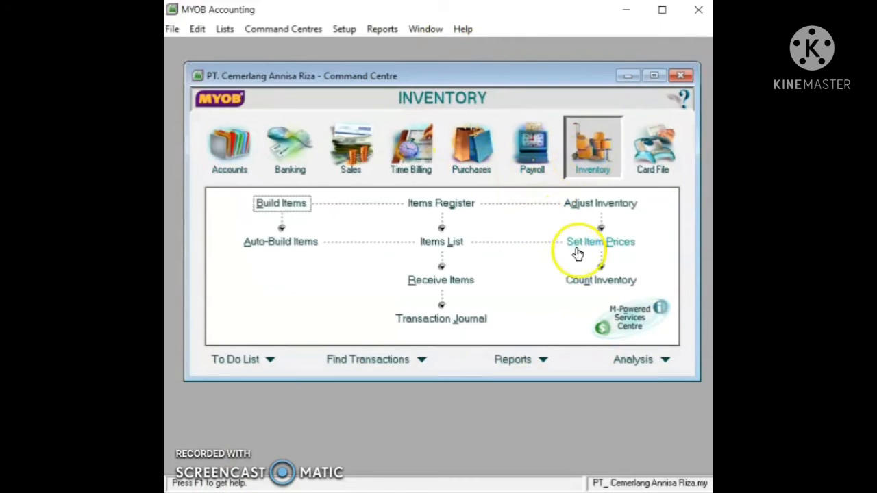
{"action": "left_click", "coordinate": [584, 289]}
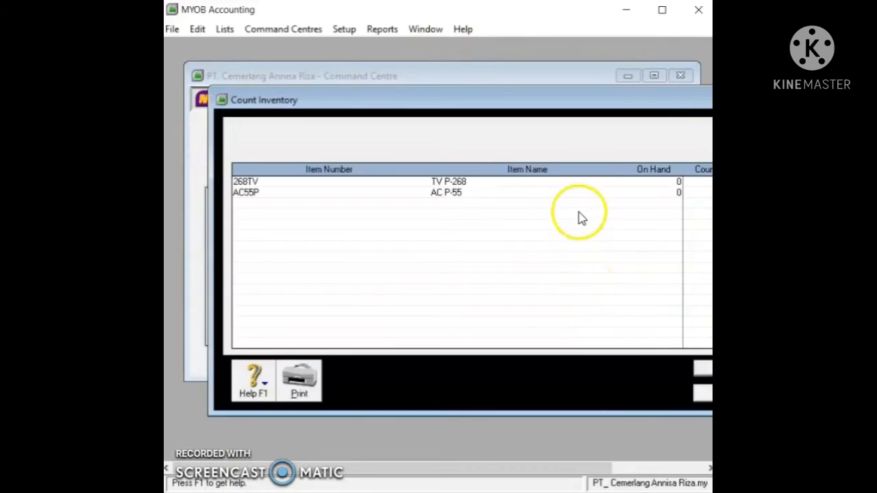
{"action": "left_click_drag", "start_coordinate": [510, 91], "coordinate": [510, 76]}
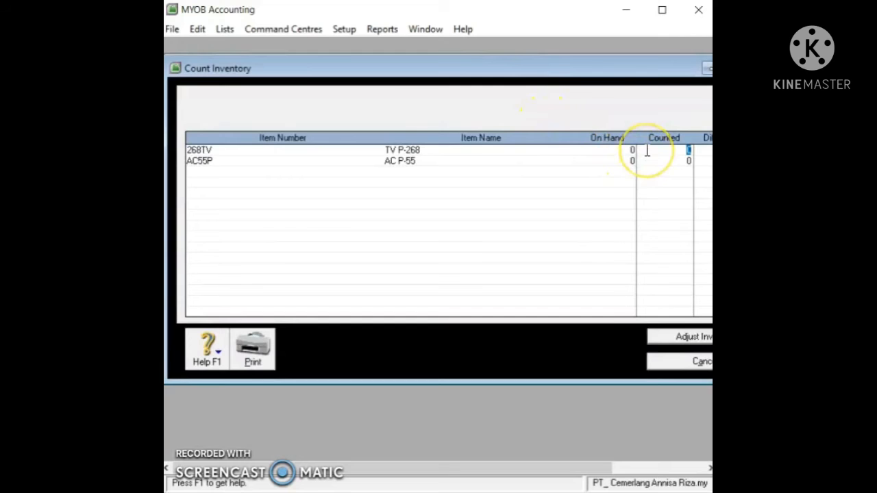
{"action": "left_click", "coordinate": [690, 152]}
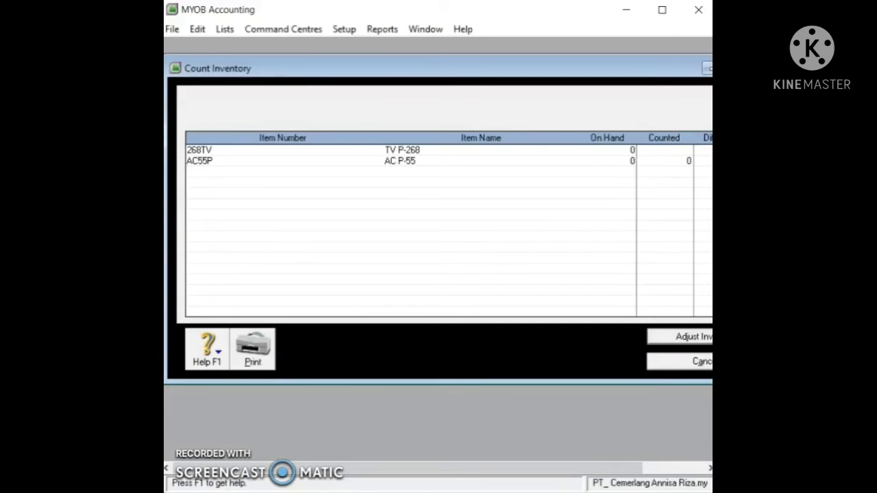
{"action": "type", "text": "24"}
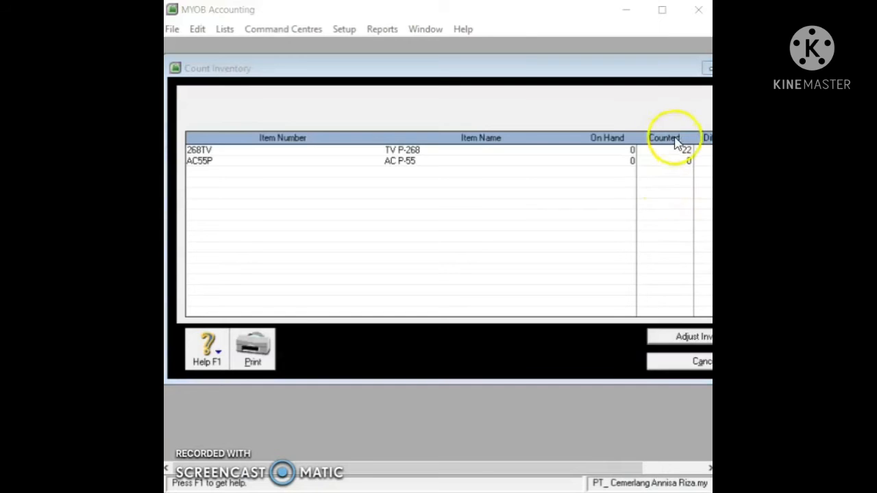
{"action": "left_click", "coordinate": [682, 162]}
{"action": "type", "text": "13"}
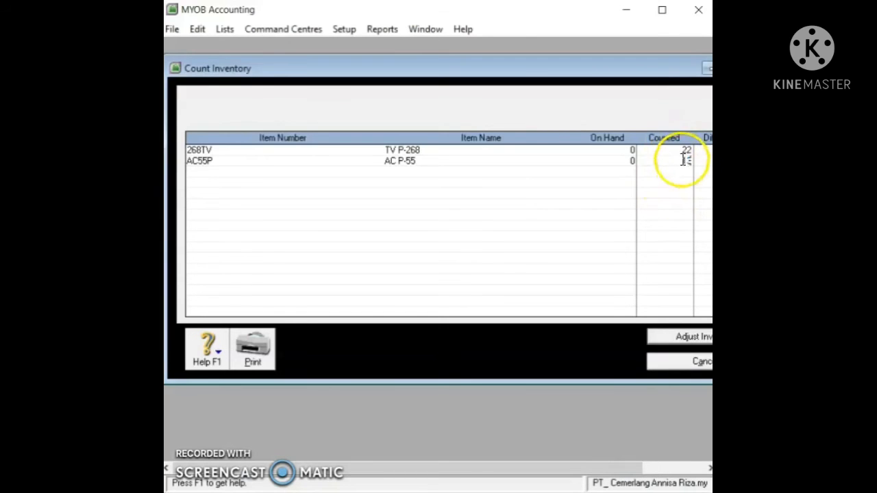
{"action": "left_click", "coordinate": [681, 150]}
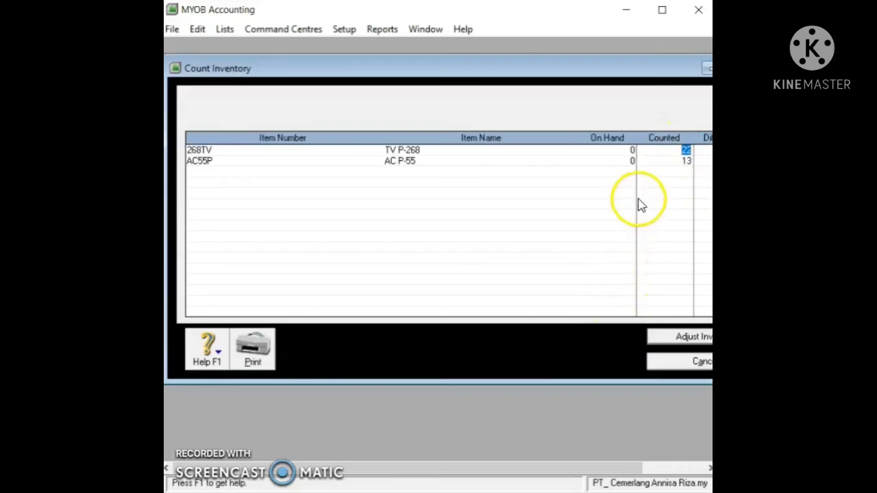
Step: Adjust inventory to the counts as opening balances, using default account 1-1500 Merchandise Inventory
{"action": "left_click", "coordinate": [706, 338]}
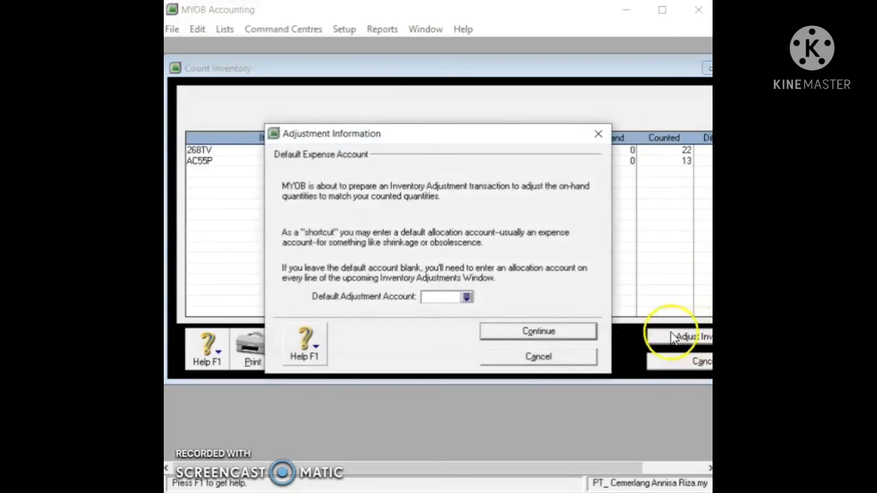
{"action": "left_click", "coordinate": [467, 298]}
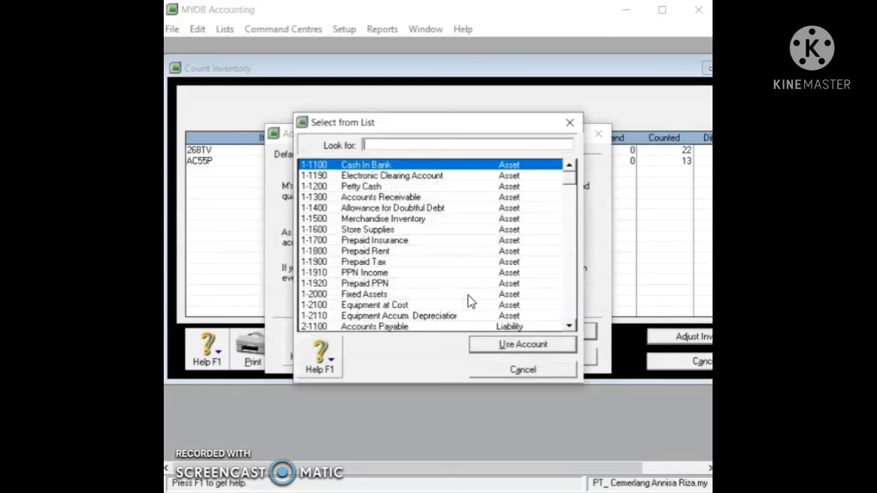
{"action": "left_click", "coordinate": [482, 220]}
{"action": "left_click", "coordinate": [536, 344]}
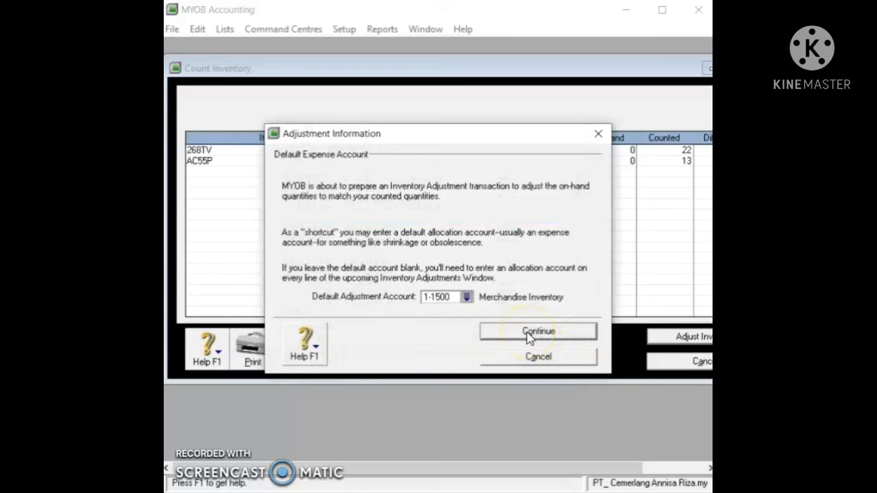
{"action": "left_click", "coordinate": [531, 334]}
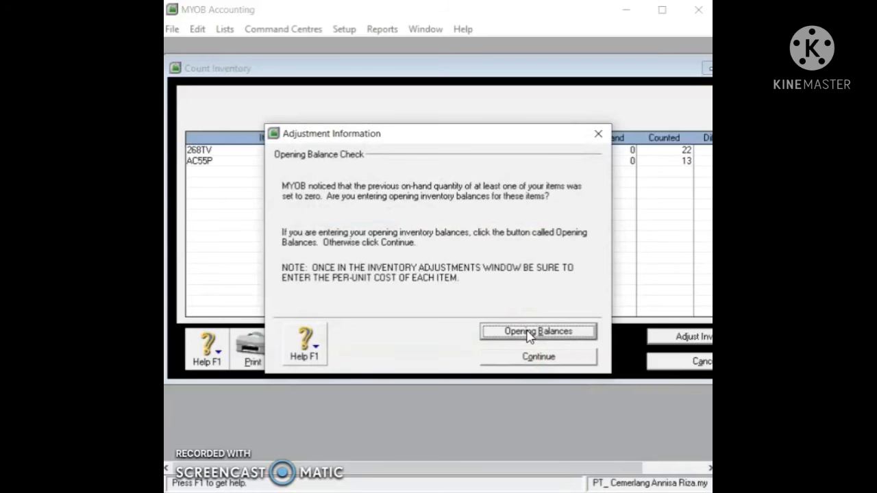
{"action": "left_click", "coordinate": [529, 332]}
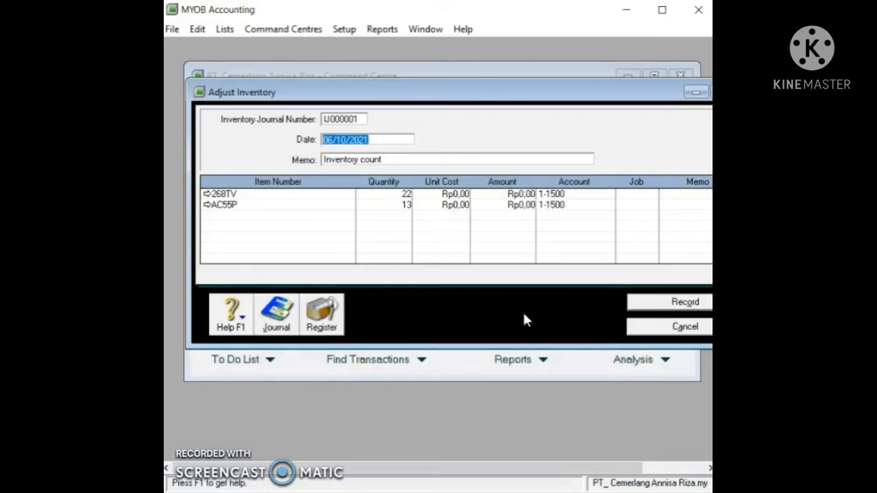
Step: Set the inventory adjustment's journal number to MI-1 and its date to 01/12/2020
{"action": "left_click_drag", "start_coordinate": [457, 100], "coordinate": [434, 94]}
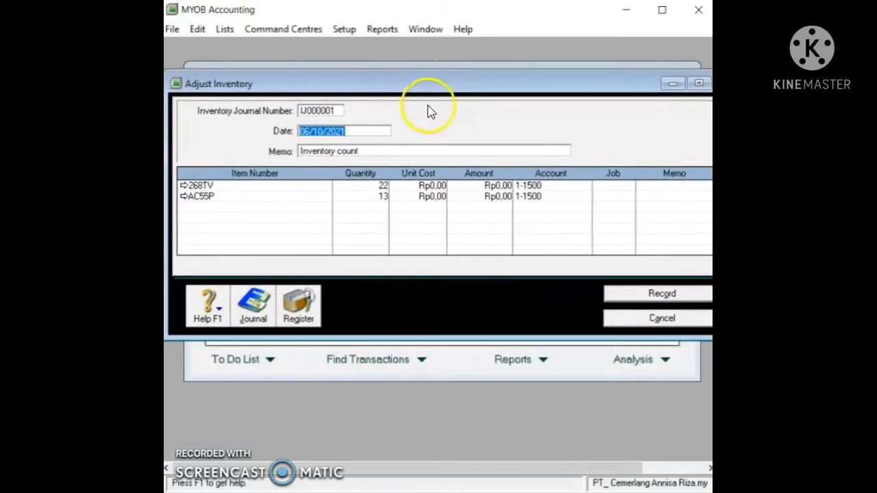
{"action": "left_click", "coordinate": [333, 110]}
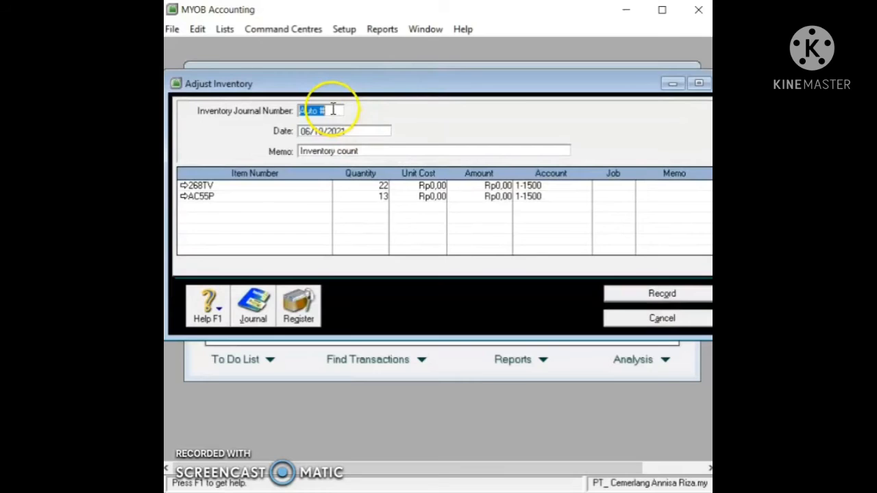
{"action": "type", "text": "MI"}
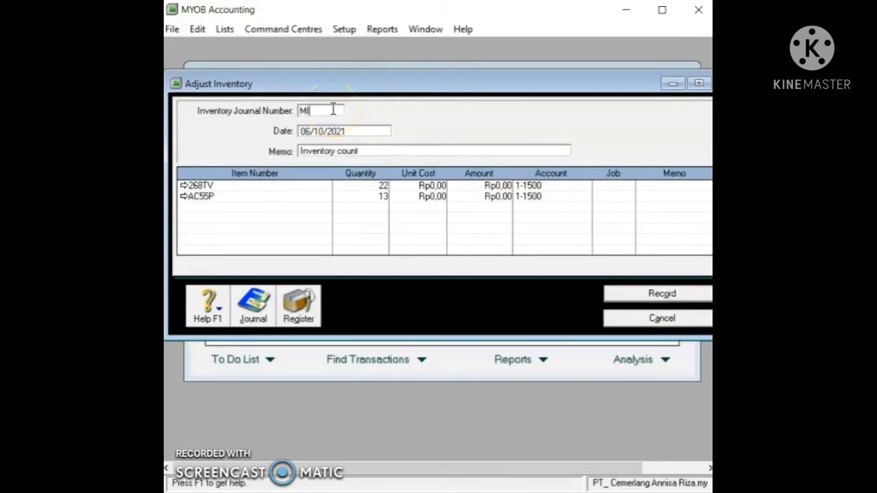
{"action": "type", "text": "-1"}
{"action": "left_click", "coordinate": [374, 131]}
{"action": "type", "text": "01/12/2020"}
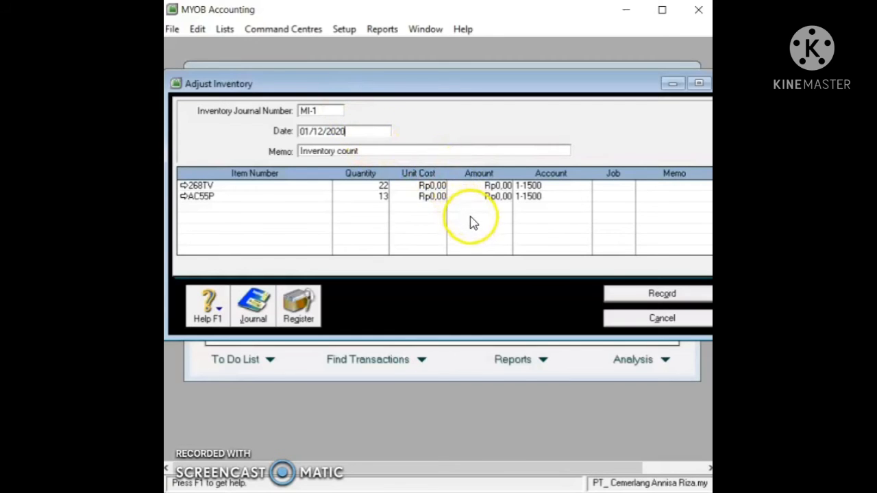
Step: Enter unit costs of Rp19.000.000 for 268TV and Rp23.000.000 for AC55P, then record
{"action": "left_click", "coordinate": [433, 184]}
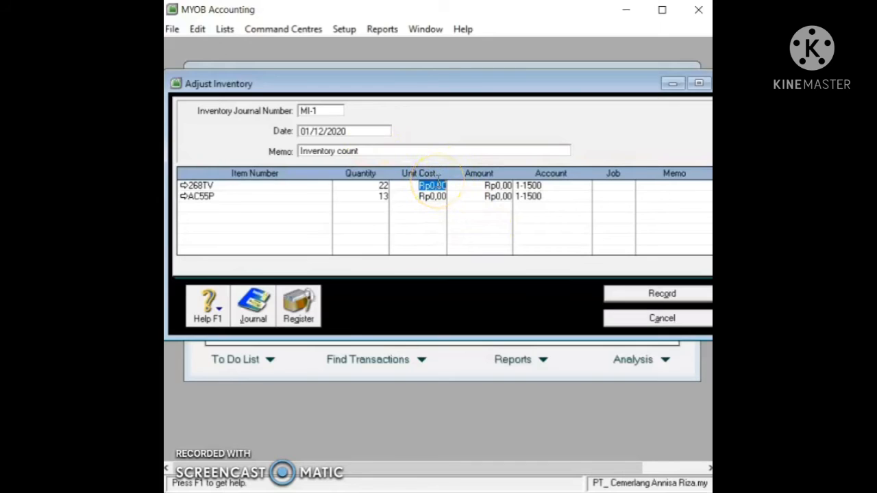
{"action": "type", "text": "15"}
{"action": "type", "text": "000000"}
{"action": "left_click", "coordinate": [442, 198]}
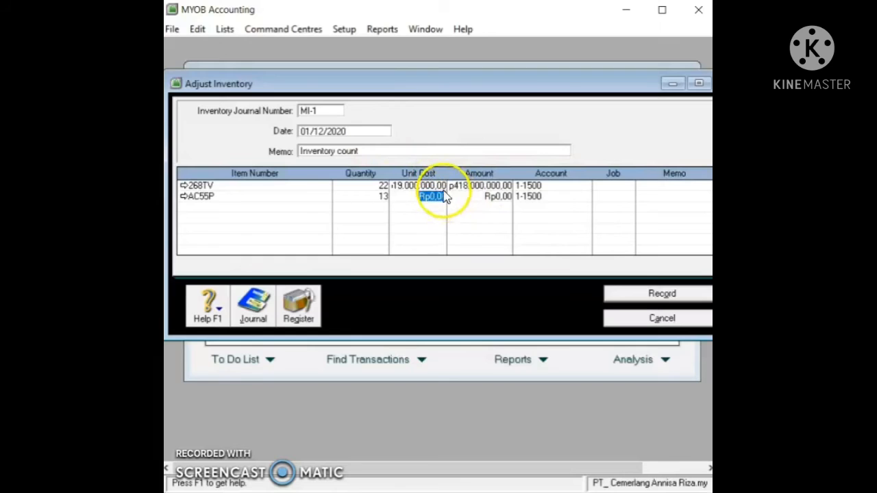
{"action": "type", "text": "25"}
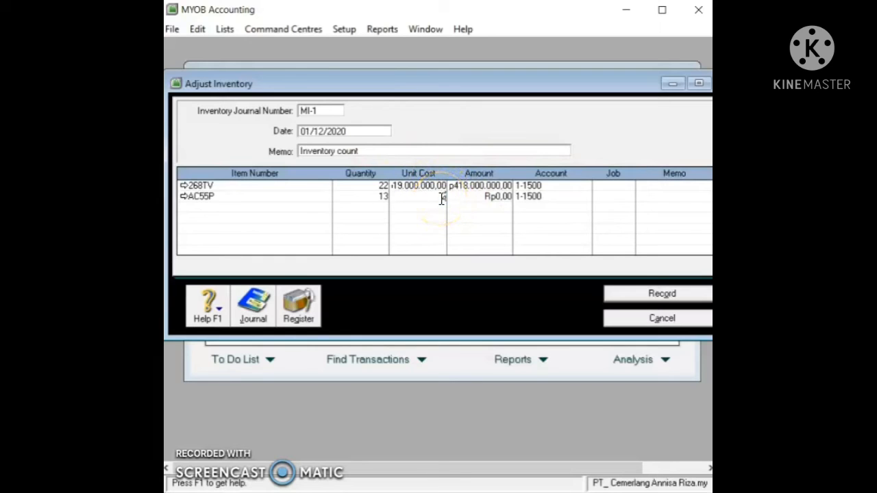
{"action": "type", "text": "00000"}
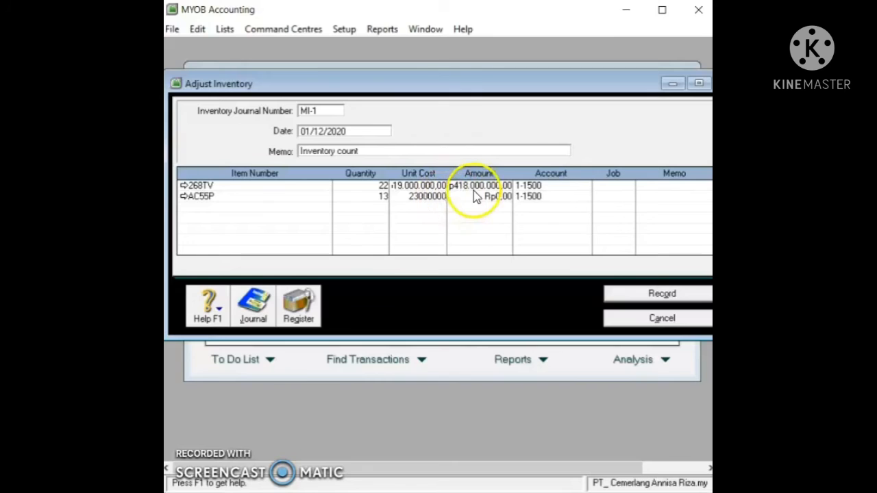
{"action": "left_click", "coordinate": [438, 185]}
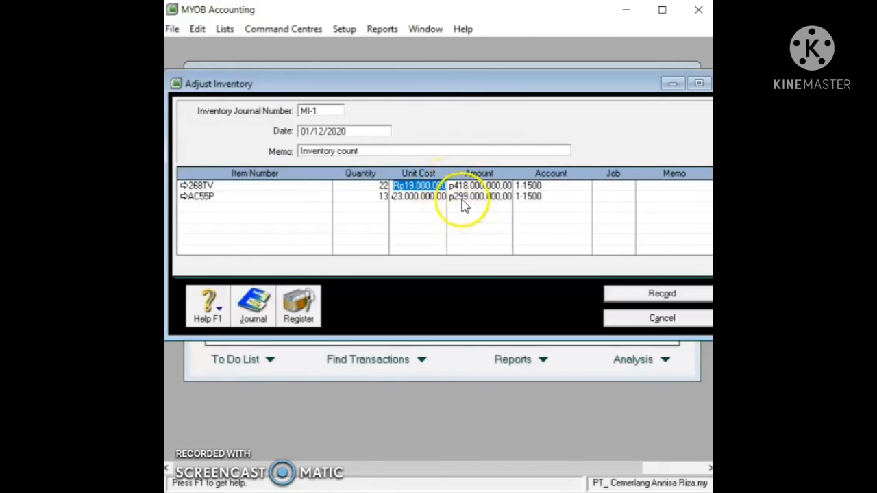
{"action": "left_click", "coordinate": [610, 294]}
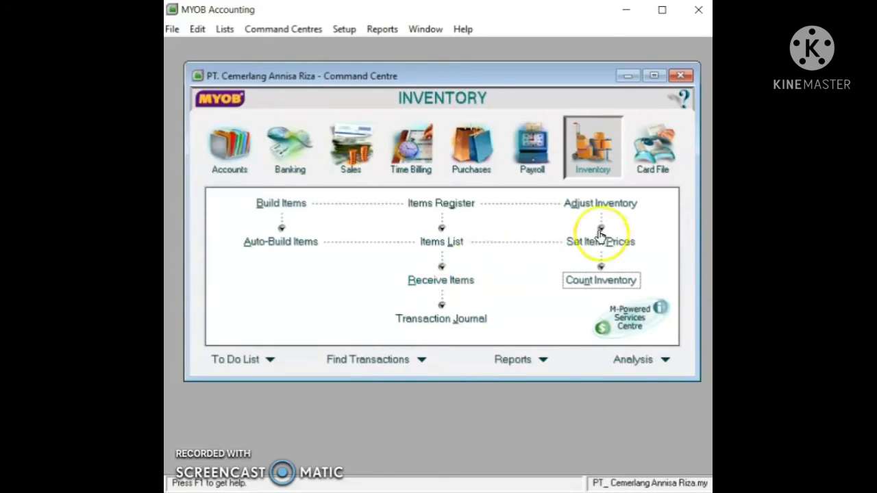
Step: View the item price list by last cost, then close it
{"action": "left_click", "coordinate": [613, 248]}
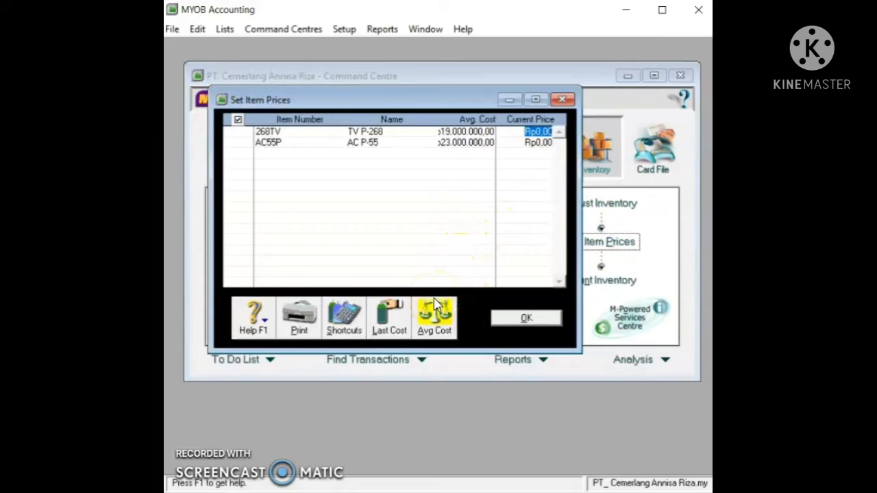
{"action": "left_click", "coordinate": [415, 306]}
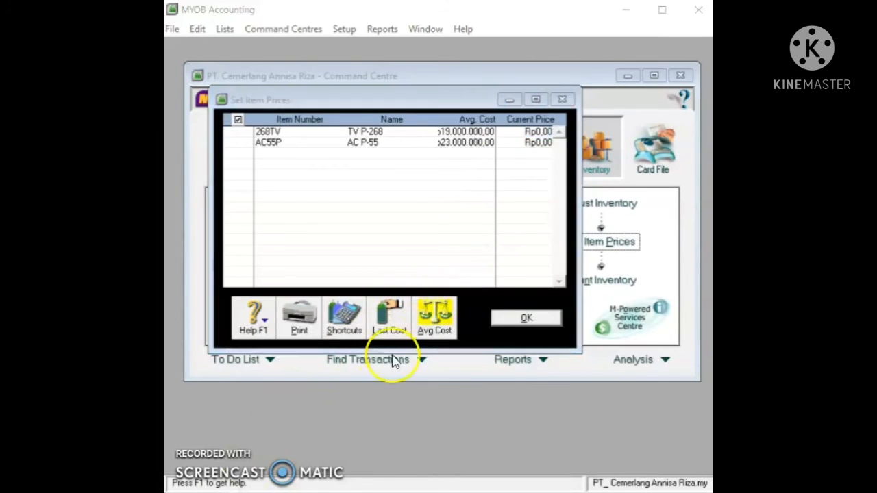
{"action": "left_click", "coordinate": [396, 325]}
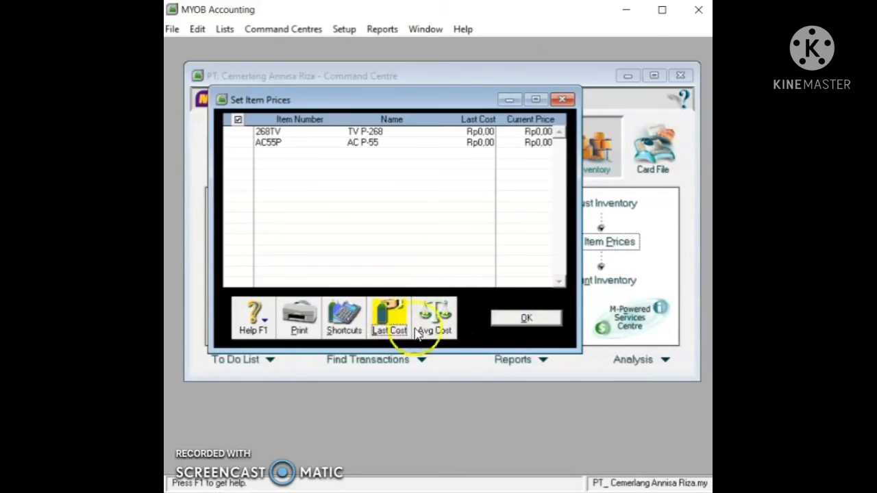
{"action": "left_click", "coordinate": [521, 319]}
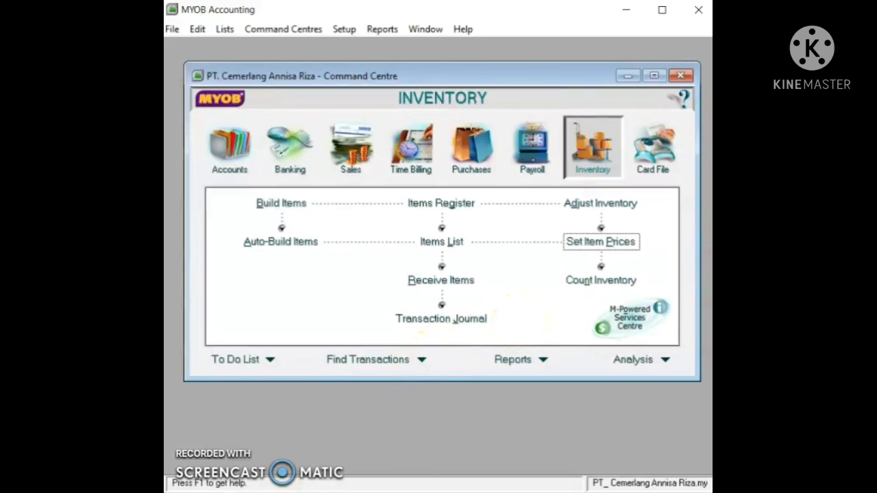
Step: In the Company Data Auditor, set the transaction review period to 01/12/2020–31/12/2020
{"action": "left_click", "coordinate": [249, 162]}
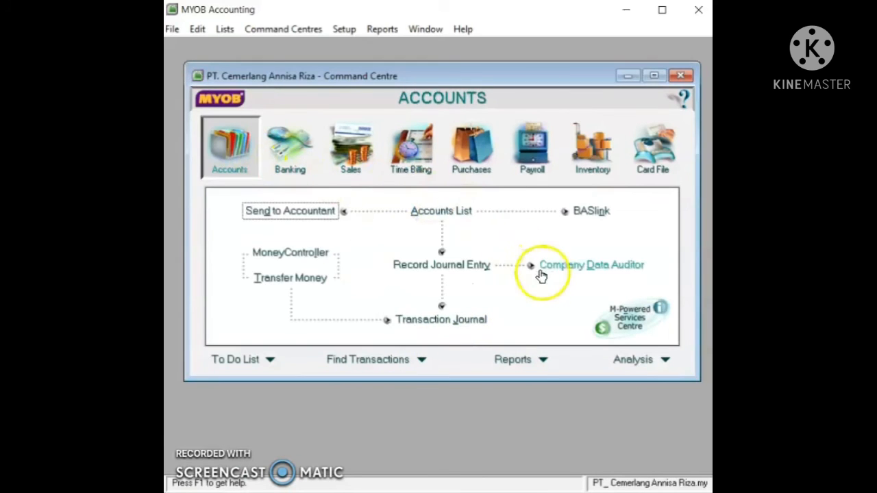
{"action": "left_click", "coordinate": [554, 266]}
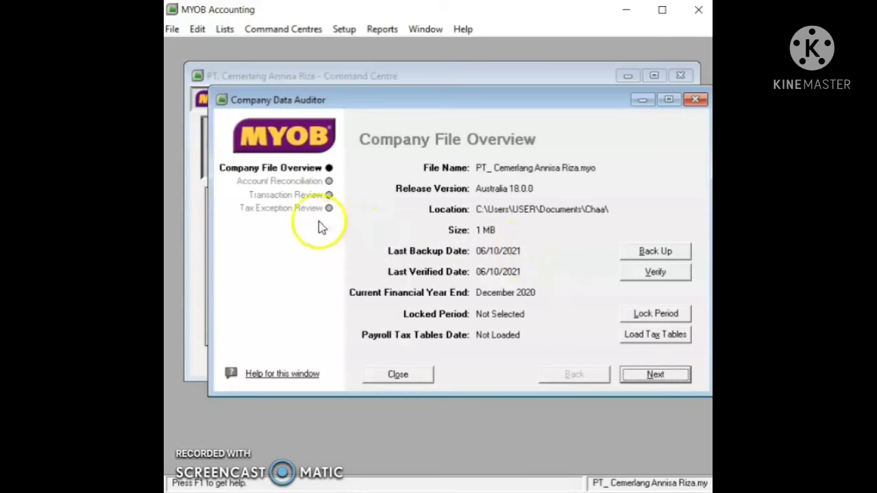
{"action": "left_click", "coordinate": [288, 197]}
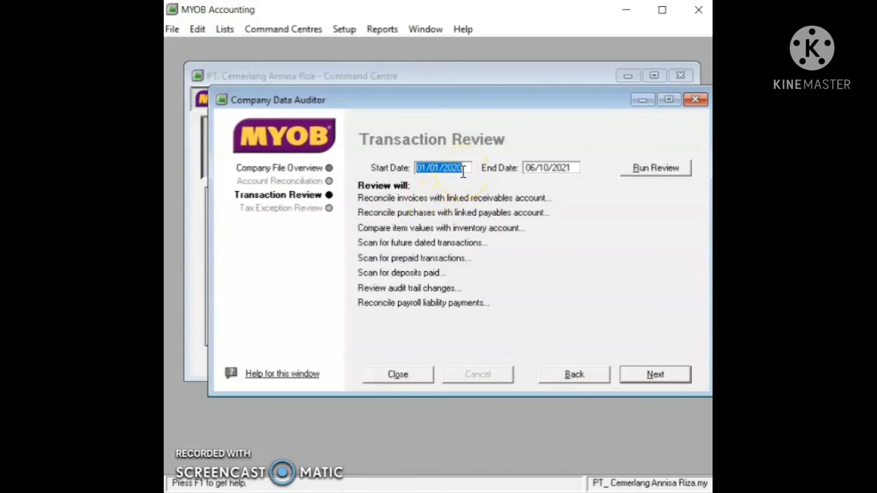
{"action": "type", "text": "01/"}
{"action": "type", "text": "12/2020"}
{"action": "left_click", "coordinate": [574, 166]}
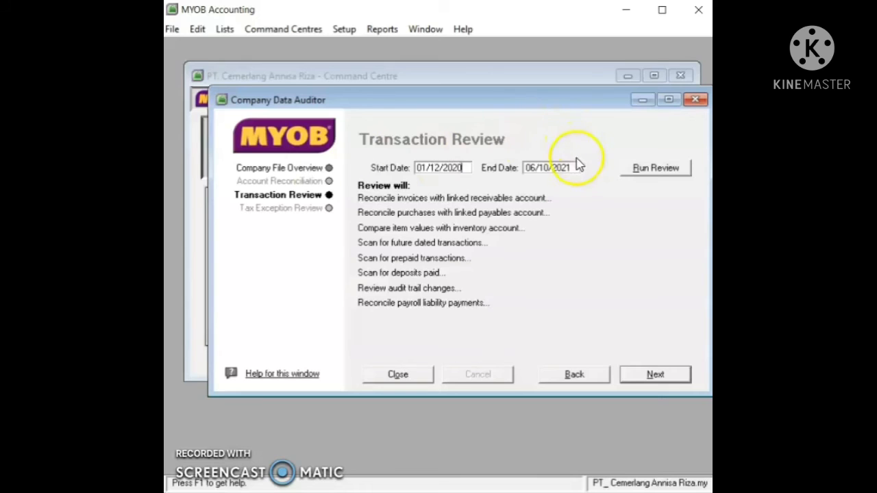
{"action": "left_click", "coordinate": [567, 164]}
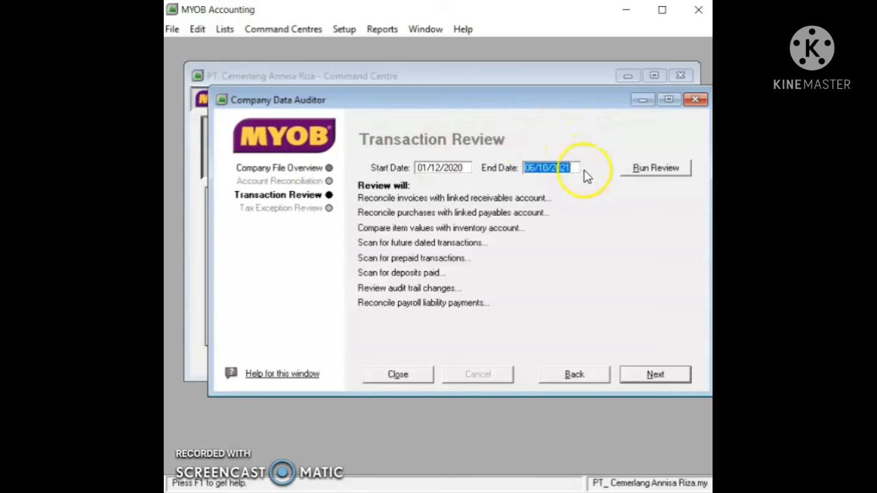
{"action": "type", "text": "31/"}
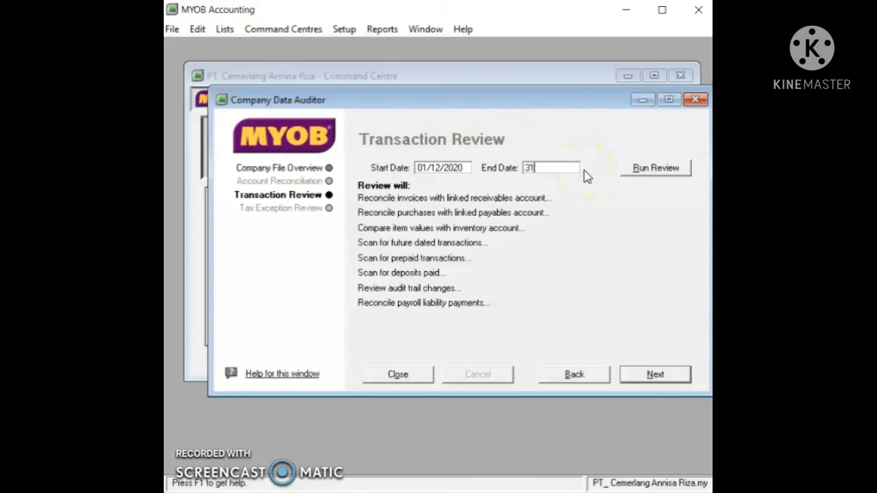
{"action": "type", "text": "12/2020"}
Step: Run the transaction review and the tax exception review, then finish the audit
{"action": "left_click", "coordinate": [653, 170]}
{"action": "left_click", "coordinate": [651, 167]}
{"action": "left_click", "coordinate": [649, 216]}
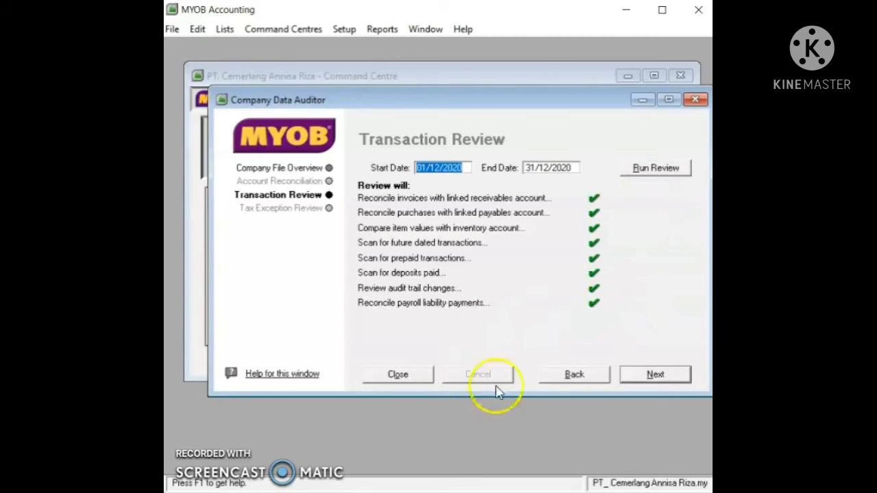
{"action": "left_click", "coordinate": [641, 376]}
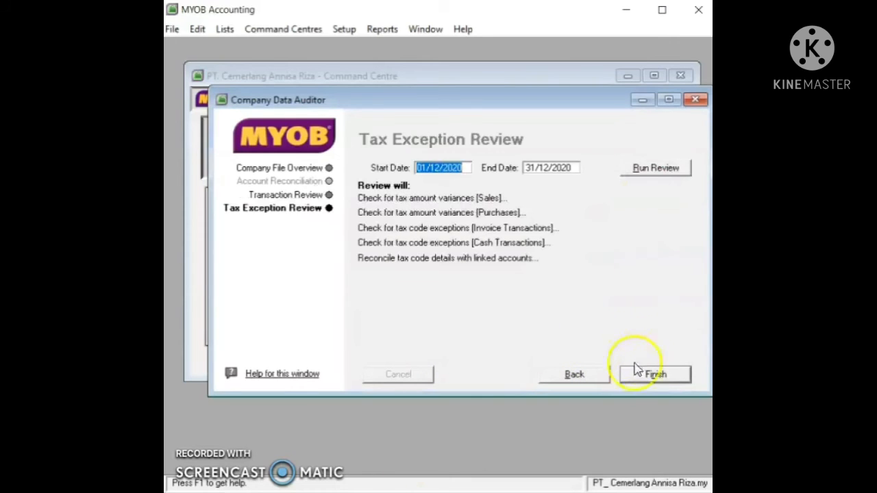
{"action": "left_click", "coordinate": [655, 169]}
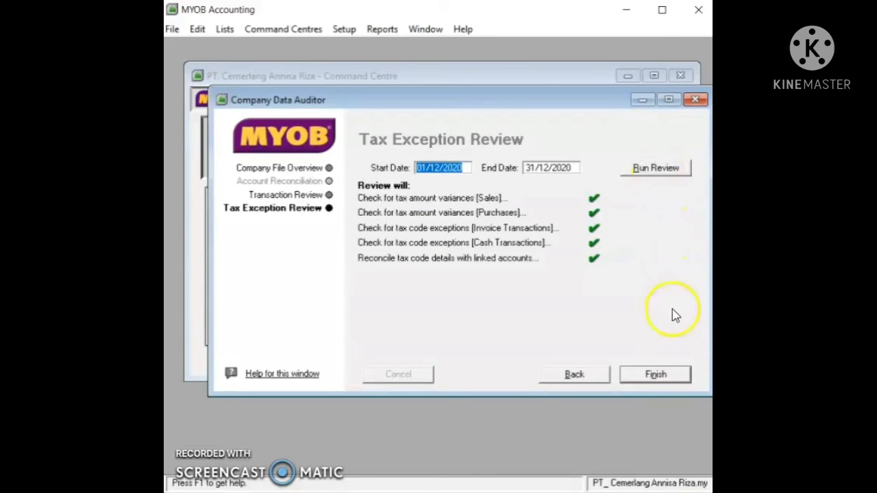
{"action": "left_click", "coordinate": [682, 377]}
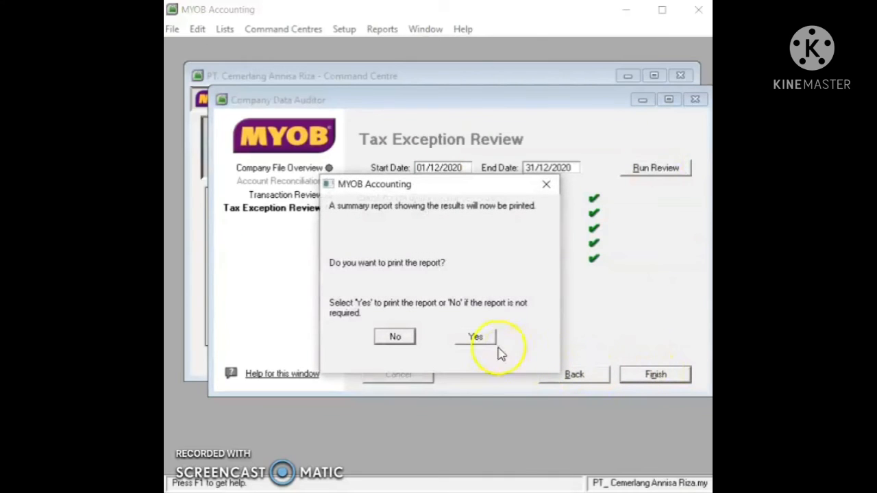
Step: Decline printing the audit summary, close the auditor and go to the Banking command centre
{"action": "left_click", "coordinate": [396, 336]}
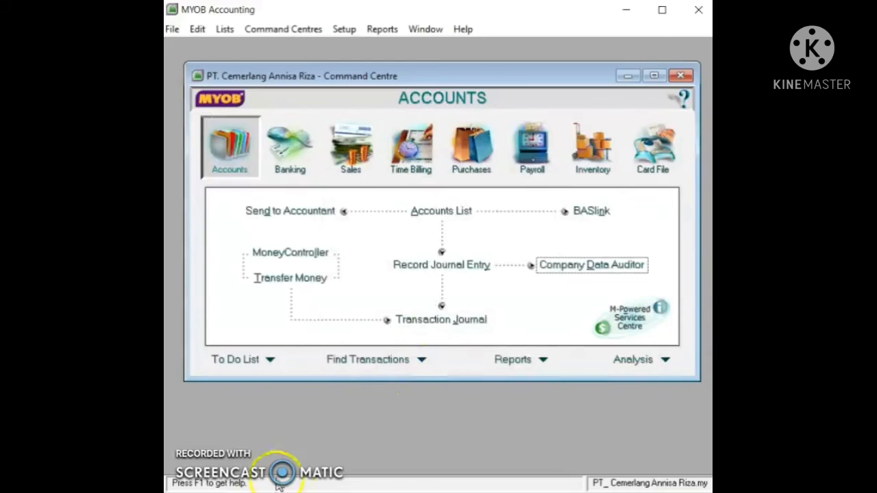
{"action": "left_click", "coordinate": [455, 323]}
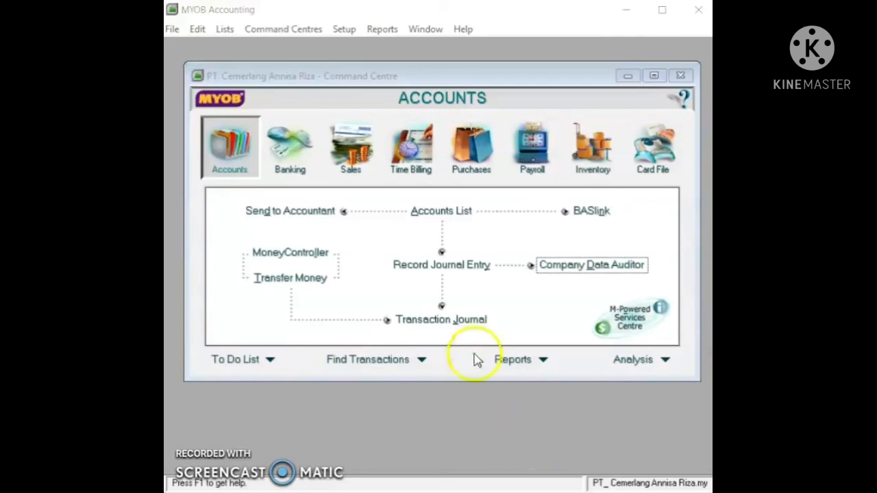
{"action": "left_click", "coordinate": [296, 150]}
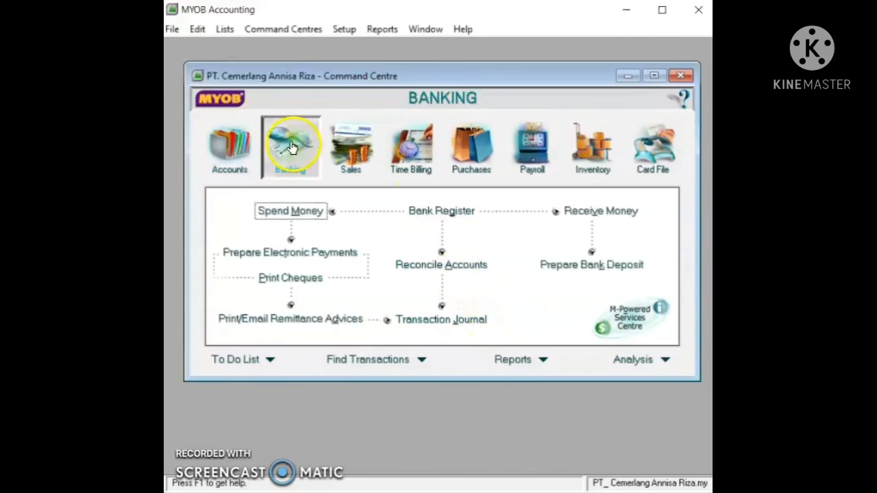
Step: Start a new Spend Money payment
{"action": "left_click", "coordinate": [313, 211]}
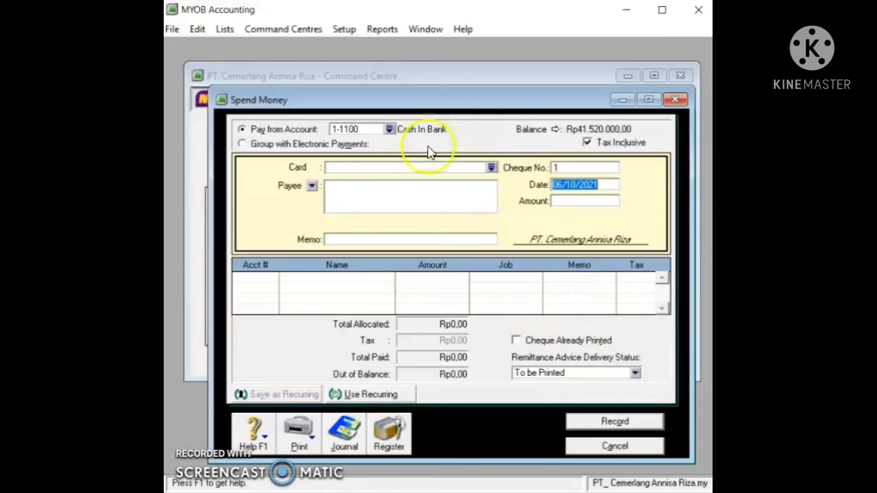
Step: Pay from 1-1100 Cash In Bank with cheque CP12-001 dated 01/12/2020
{"action": "left_click", "coordinate": [389, 130]}
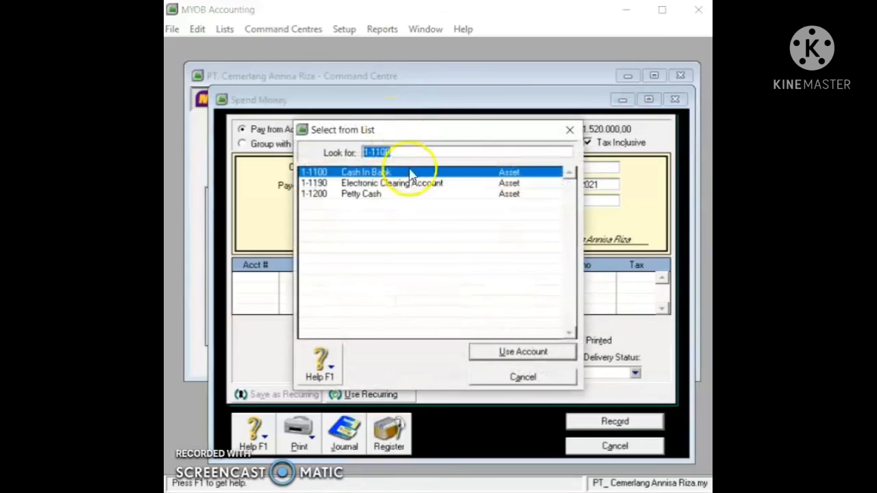
{"action": "left_click", "coordinate": [523, 352]}
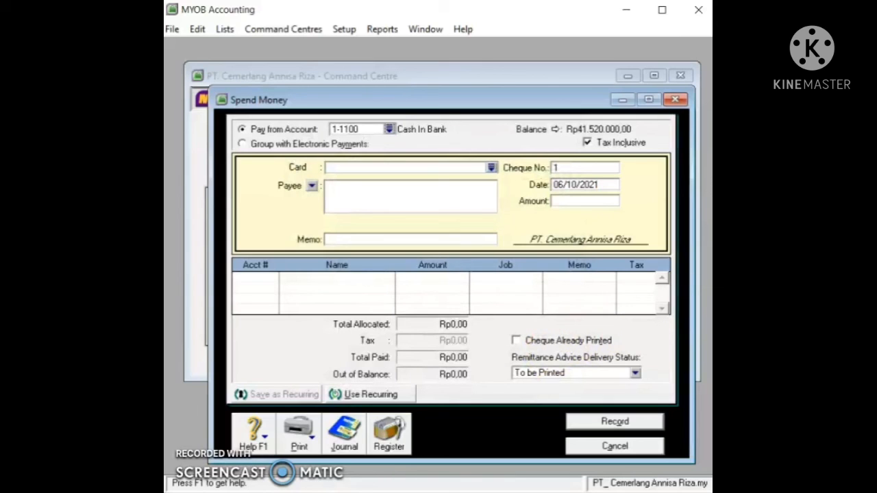
{"action": "left_click", "coordinate": [579, 170]}
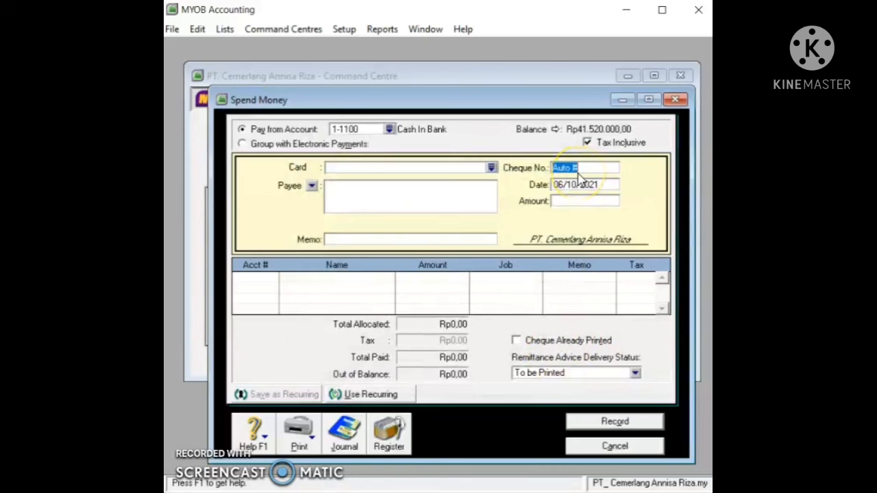
{"action": "type", "text": "CP12-001"}
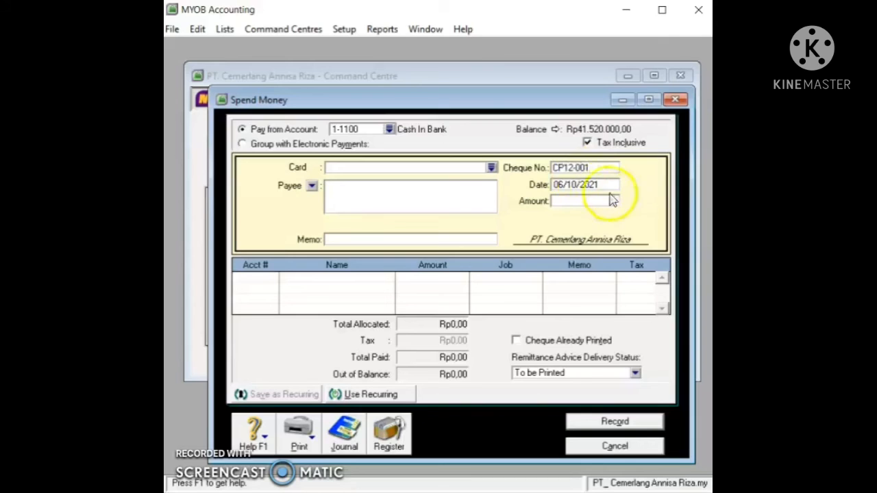
{"action": "left_click", "coordinate": [600, 184]}
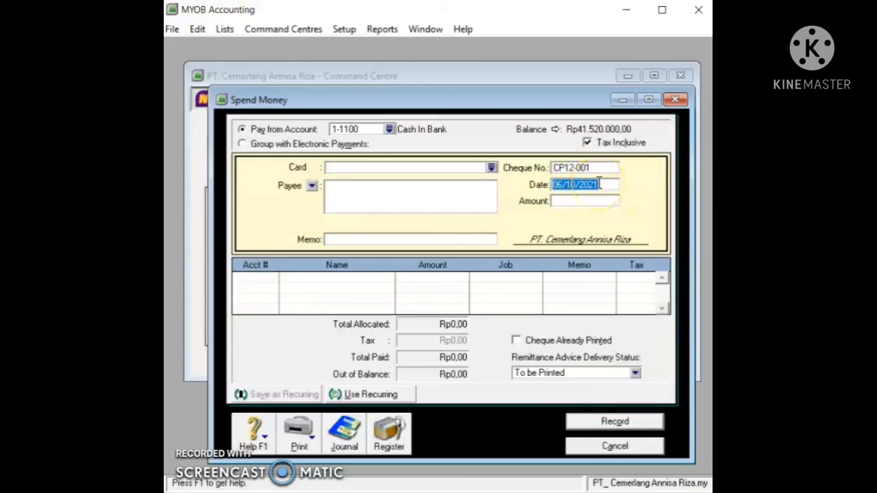
{"action": "type", "text": "01/12/2020"}
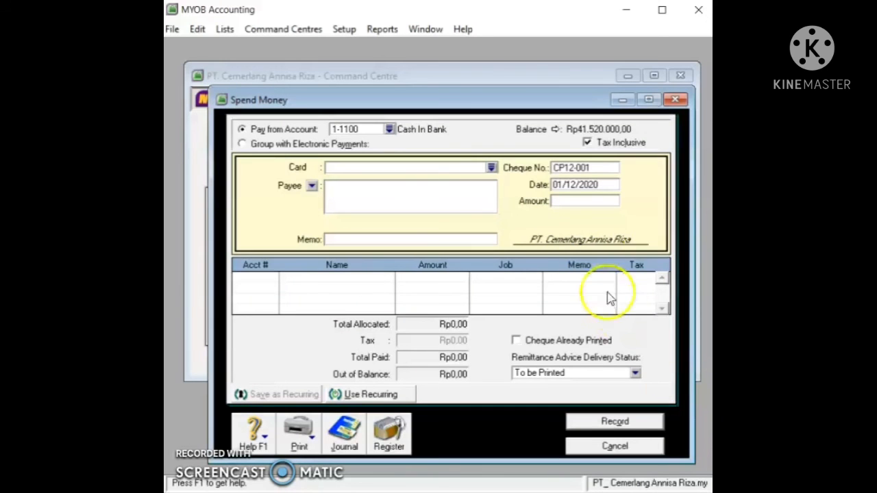
Step: Enter the amount 4.500.000 and the memo 'Payment Salary'
{"action": "left_click", "coordinate": [595, 202]}
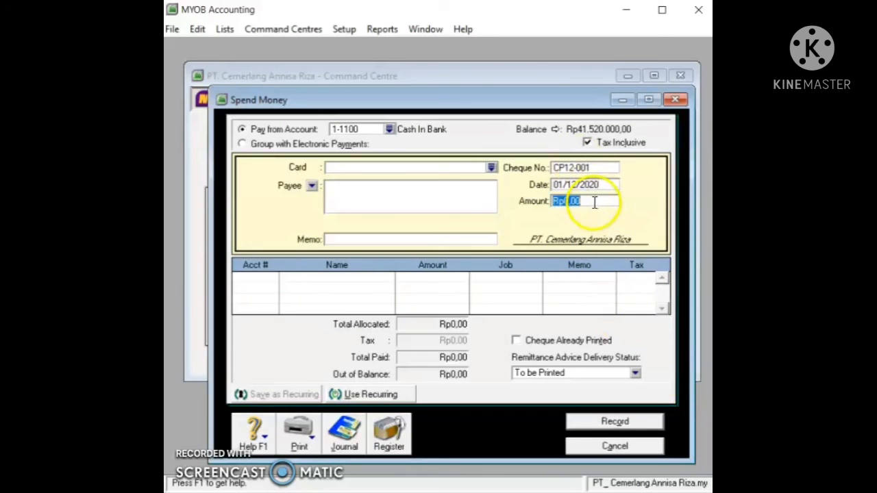
{"action": "type", "text": "4.500.00"}
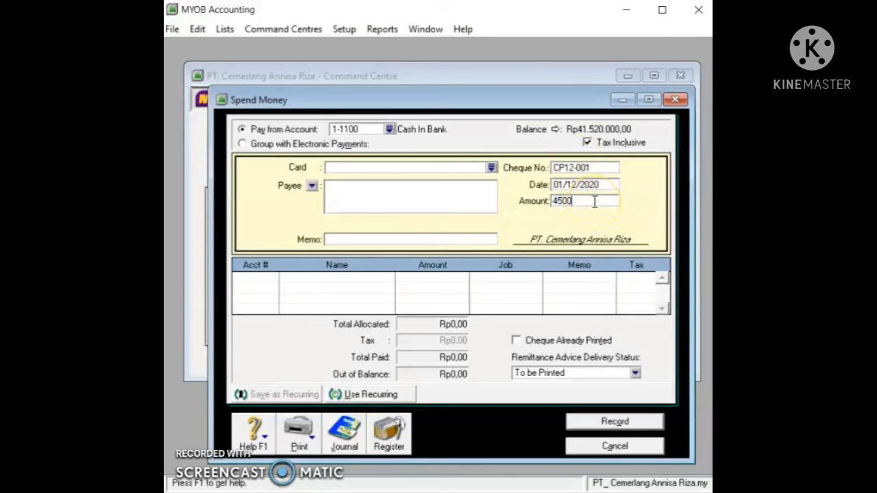
{"action": "type", "text": "000"}
{"action": "key", "text": "Tab"}
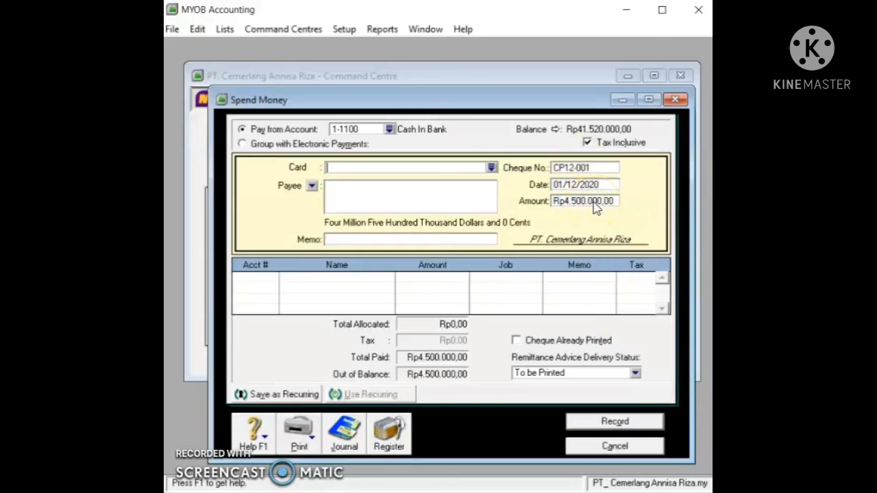
{"action": "left_click", "coordinate": [464, 239]}
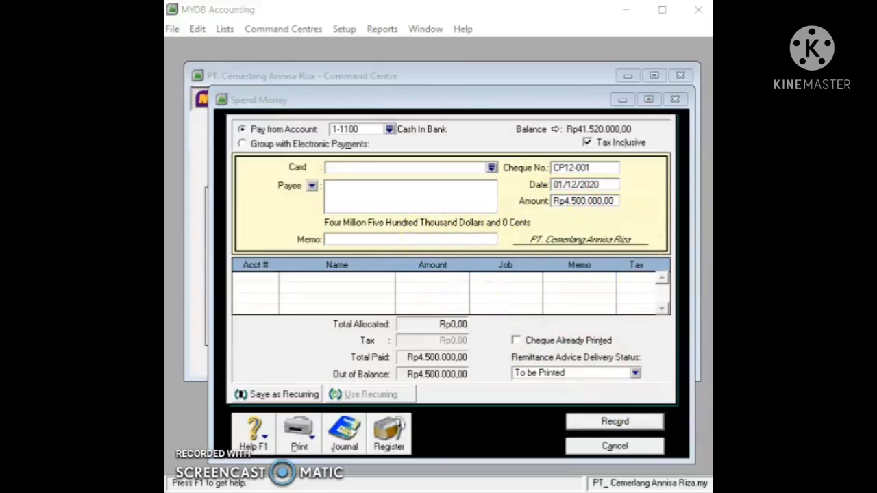
{"action": "left_click", "coordinate": [390, 239]}
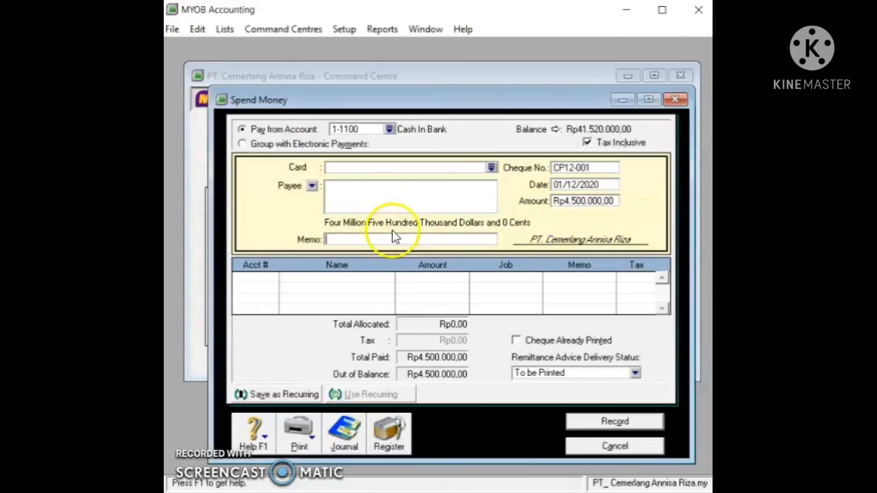
{"action": "type", "text": "Payment Sal"}
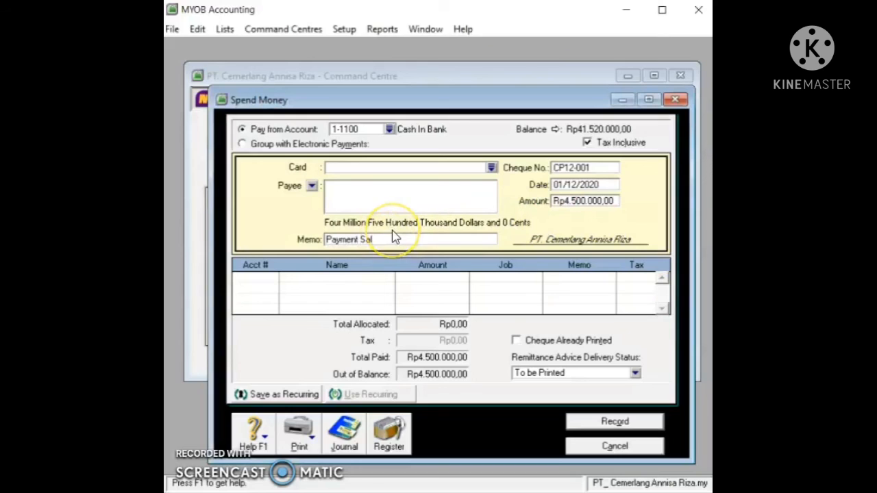
{"action": "type", "text": "ary"}
{"action": "left_click", "coordinate": [387, 242]}
{"action": "left_click", "coordinate": [261, 278]}
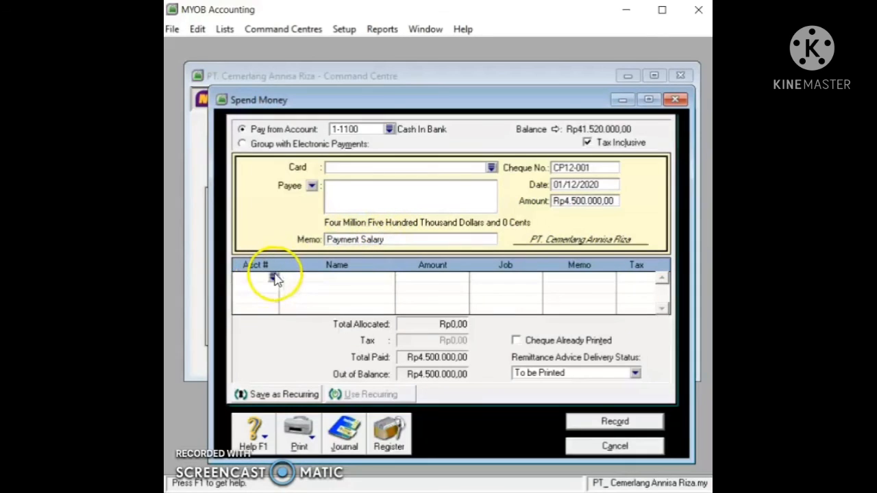
Step: Allocate the payment line to 2-1200 Expense Payable and record the transaction
{"action": "left_click", "coordinate": [274, 279]}
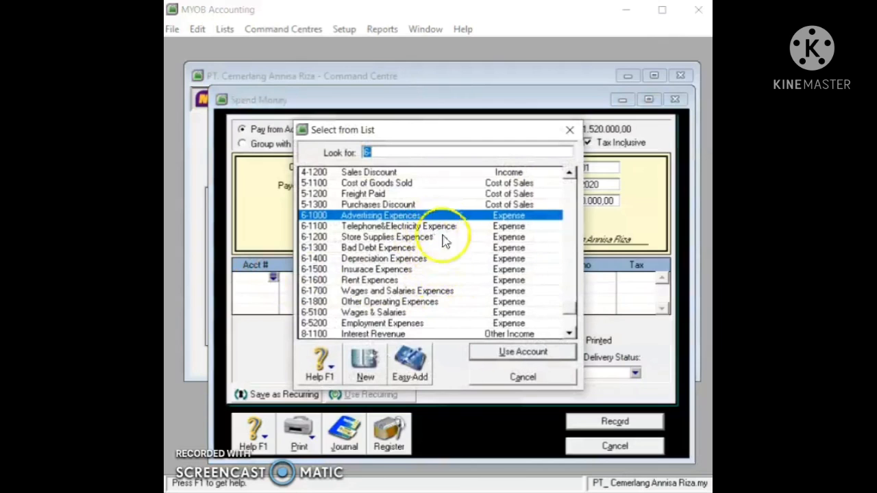
{"action": "scroll", "coordinate": [445, 272], "scroll_direction": "up", "scroll_amount": 1}
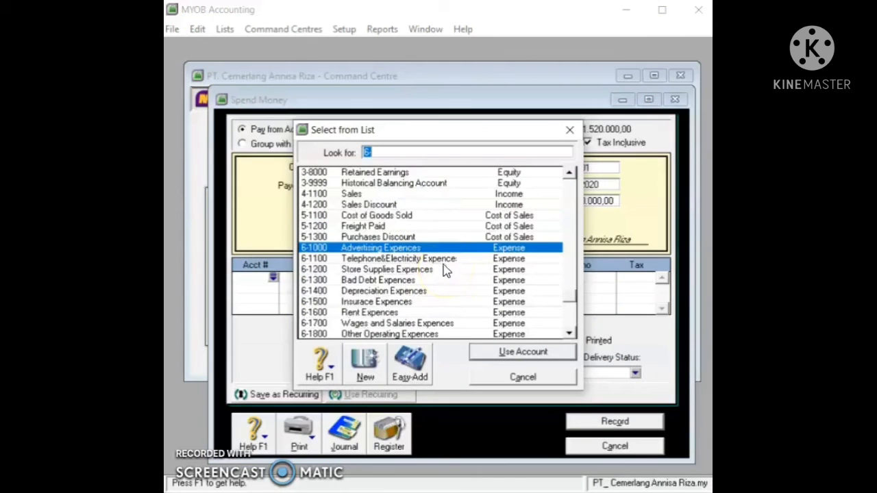
{"action": "scroll", "coordinate": [444, 269], "scroll_direction": "down", "scroll_amount": 2}
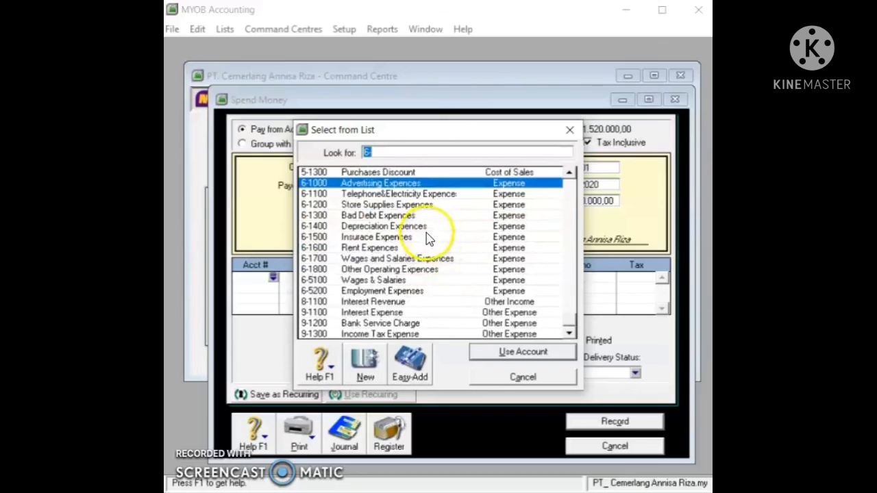
{"action": "scroll", "coordinate": [428, 236], "scroll_direction": "up", "scroll_amount": 2}
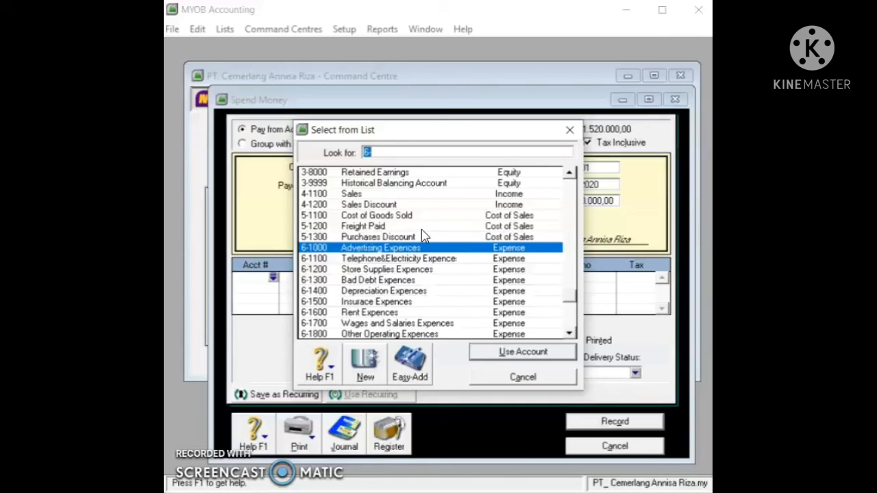
{"action": "scroll", "coordinate": [422, 235], "scroll_direction": "up", "scroll_amount": 1}
{"action": "scroll", "coordinate": [423, 234], "scroll_direction": "up", "scroll_amount": 2}
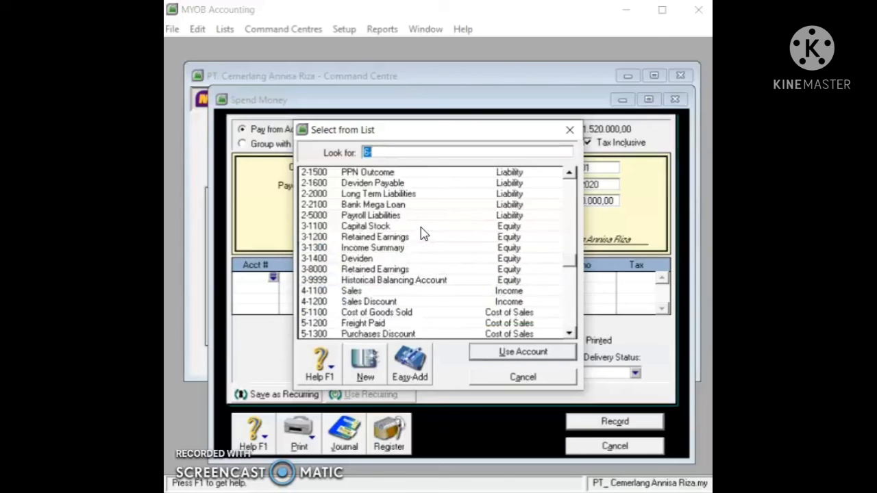
{"action": "scroll", "coordinate": [423, 235], "scroll_direction": "up", "scroll_amount": 6}
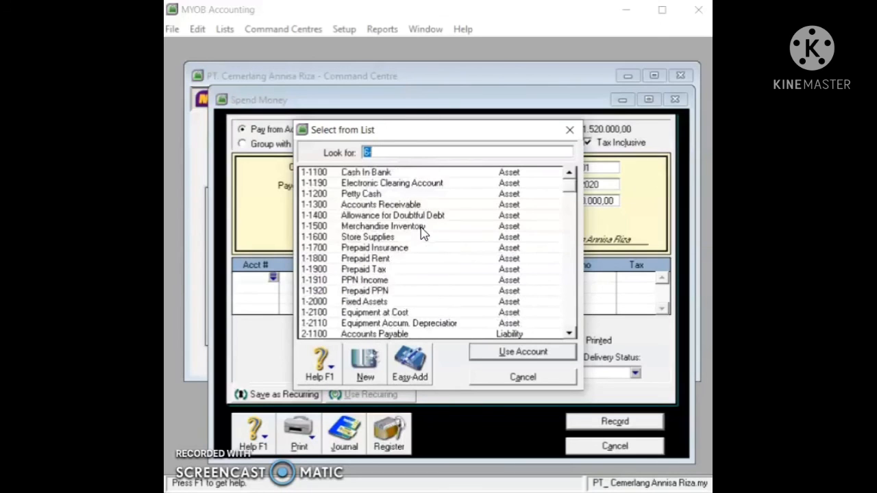
{"action": "scroll", "coordinate": [420, 232], "scroll_direction": "down", "scroll_amount": 1}
{"action": "left_click", "coordinate": [380, 312]}
{"action": "left_click", "coordinate": [505, 352]}
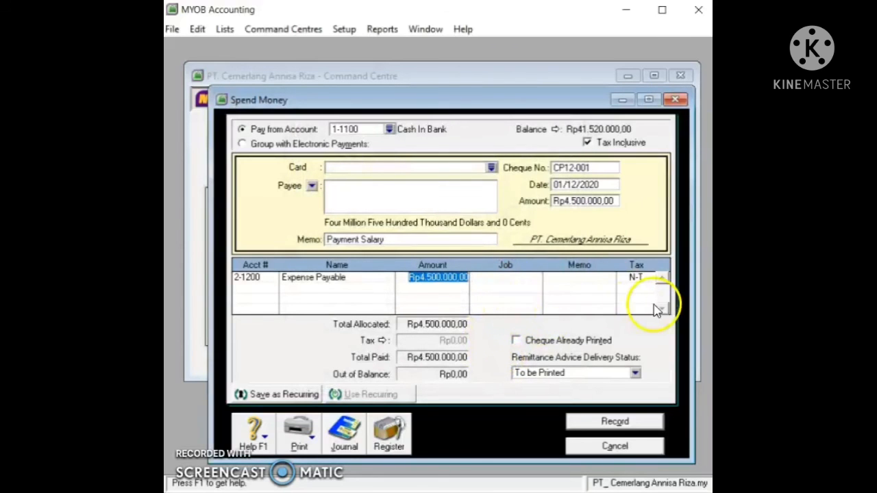
{"action": "left_click", "coordinate": [616, 422]}
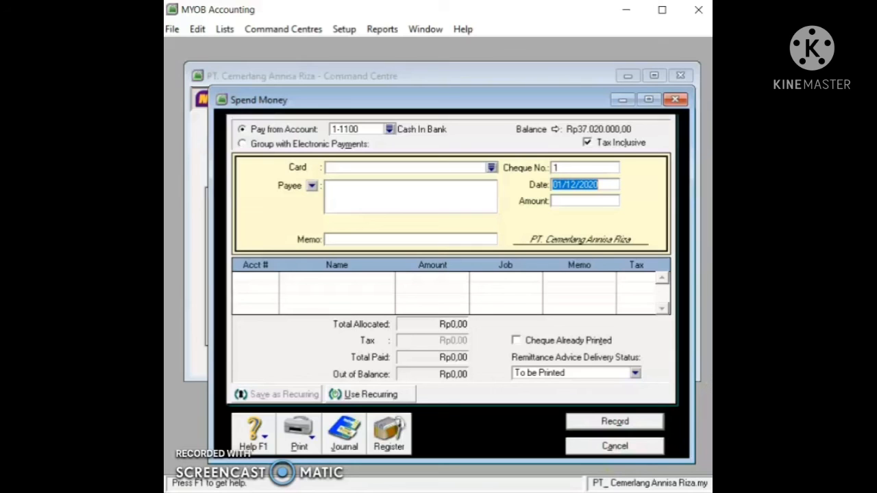
Step: Cancel the Spend Money window, check the CP12-001 journal entry, and open the Accounts reports index
{"action": "left_click", "coordinate": [642, 447]}
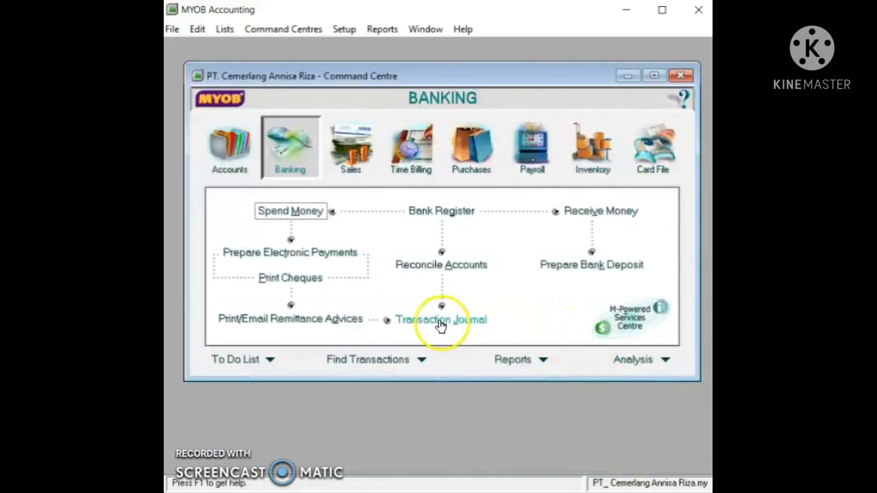
{"action": "left_click", "coordinate": [440, 323]}
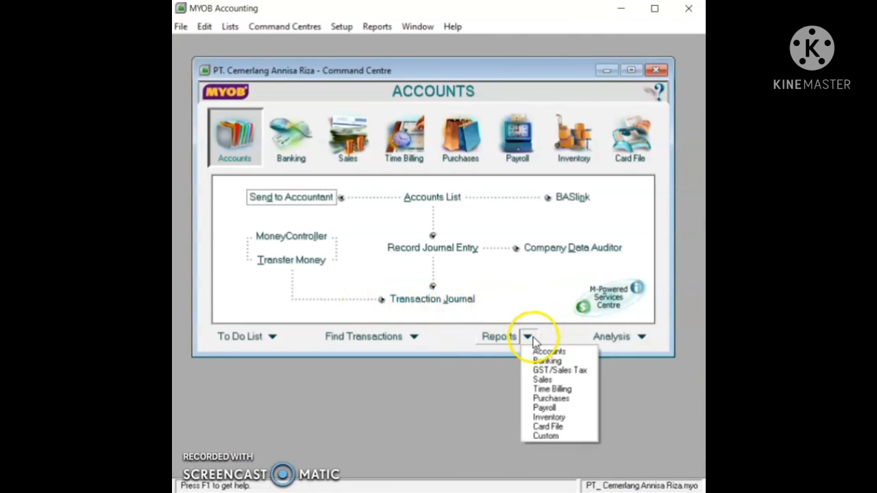
{"action": "left_click", "coordinate": [537, 352]}
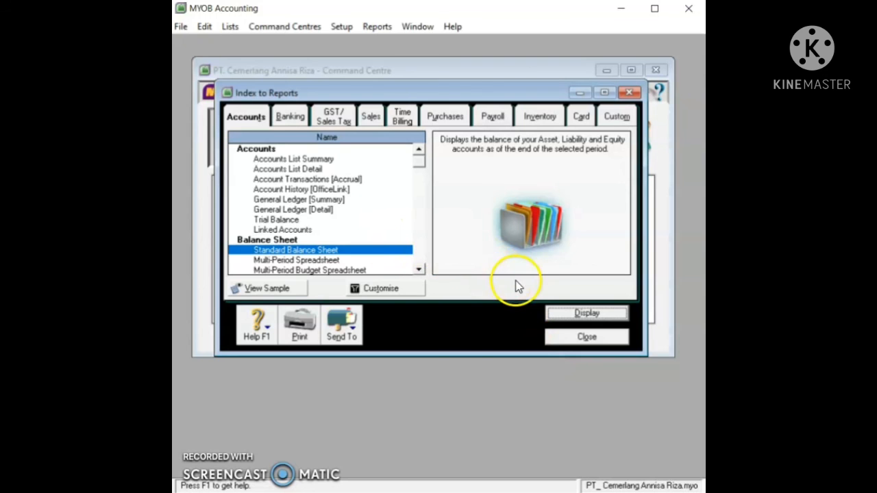
Step: Display the Standard Balance Sheet, check total equity of Rp647.360.209,03, then close it
{"action": "double_click", "coordinate": [402, 251]}
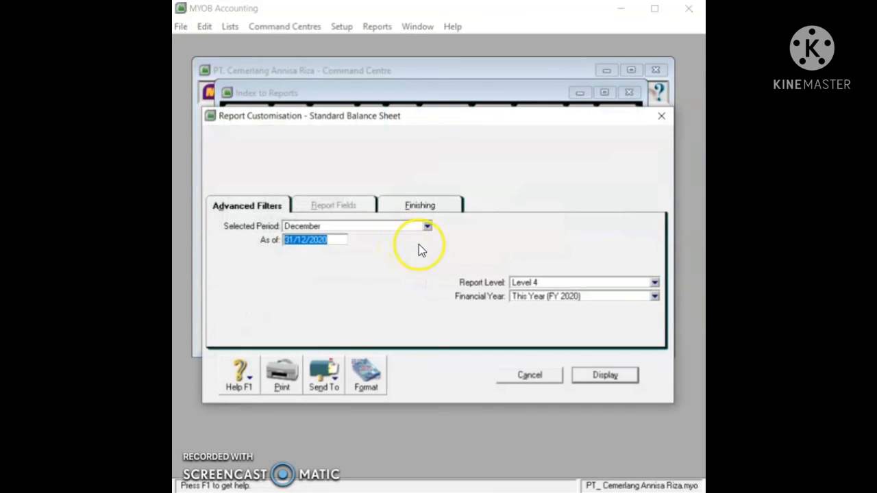
{"action": "left_click", "coordinate": [613, 381]}
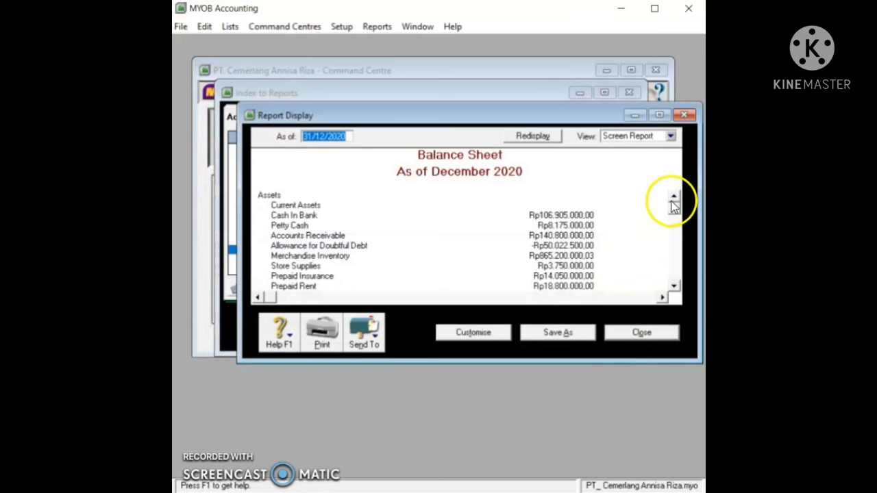
{"action": "left_click_drag", "start_coordinate": [673, 207], "coordinate": [676, 250]}
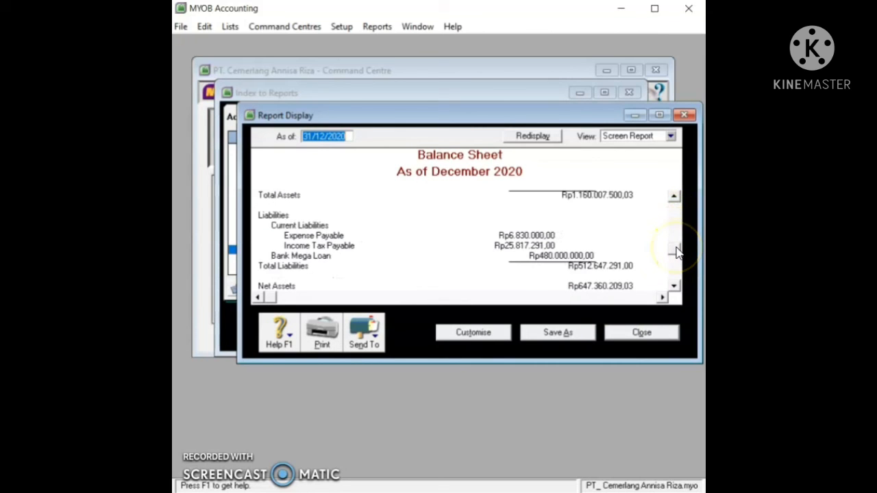
{"action": "scroll", "coordinate": [677, 265], "scroll_direction": "down", "scroll_amount": 1}
{"action": "left_click_drag", "start_coordinate": [677, 265], "coordinate": [677, 279]}
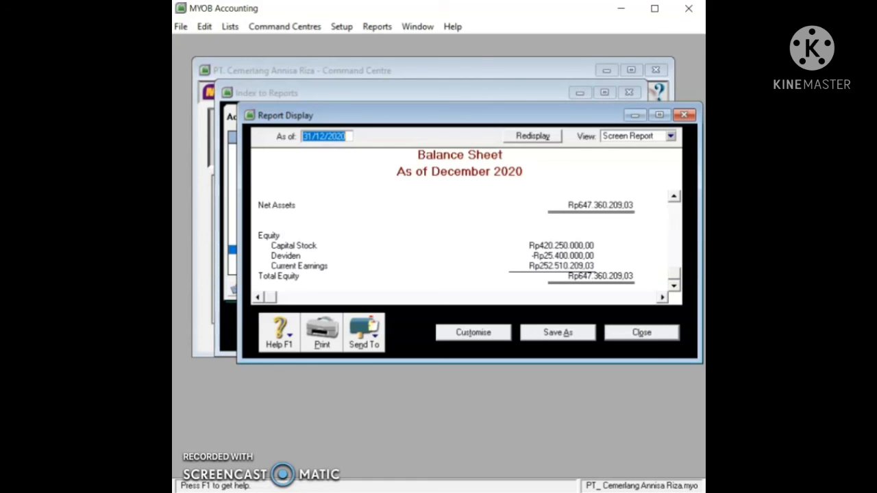
{"action": "left_click", "coordinate": [660, 336]}
Step: Display the Trial Balance, confirm both totals equal 3.184.204.791,00, then close it
{"action": "left_click", "coordinate": [351, 220]}
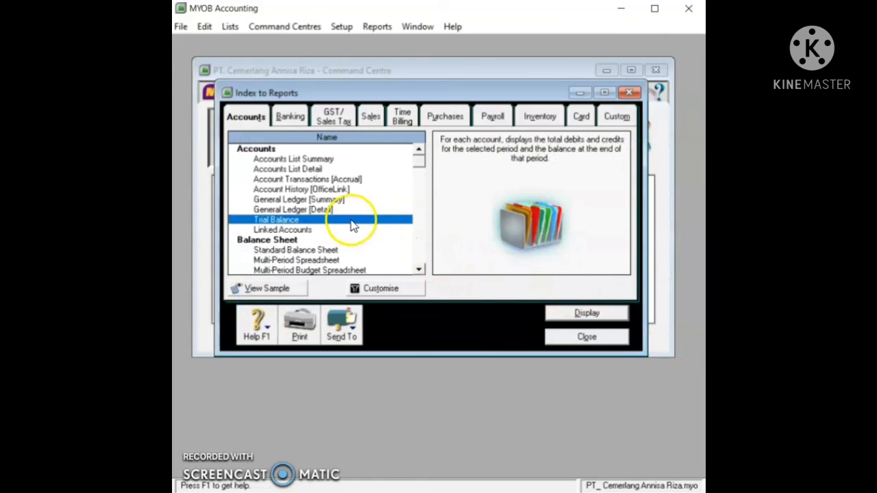
{"action": "left_click", "coordinate": [552, 315]}
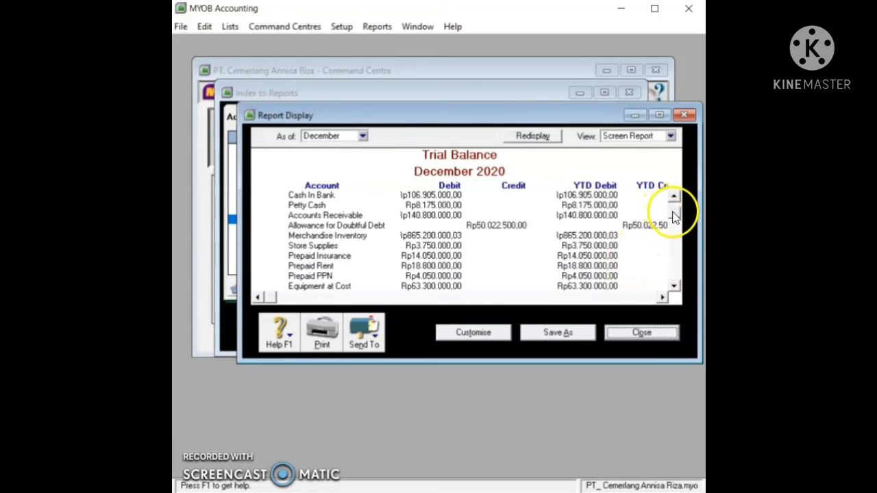
{"action": "scroll", "coordinate": [674, 214], "scroll_direction": "down", "scroll_amount": 1}
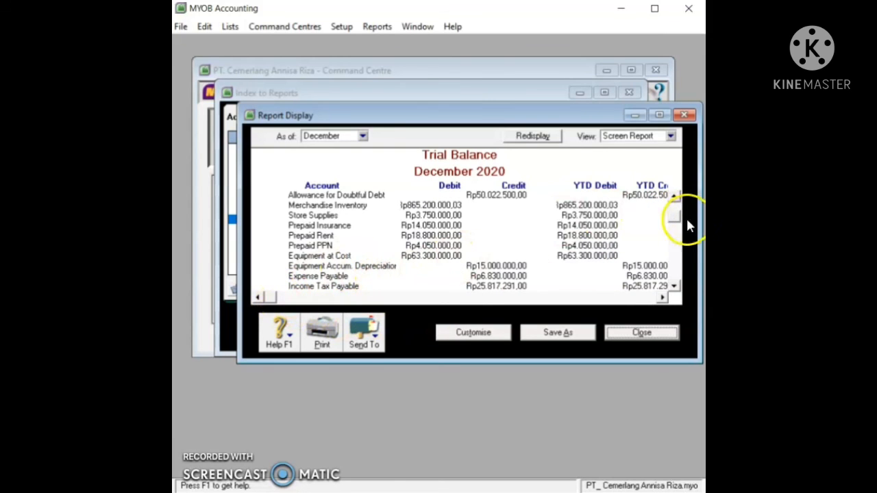
{"action": "left_click_drag", "start_coordinate": [677, 276], "coordinate": [680, 287]}
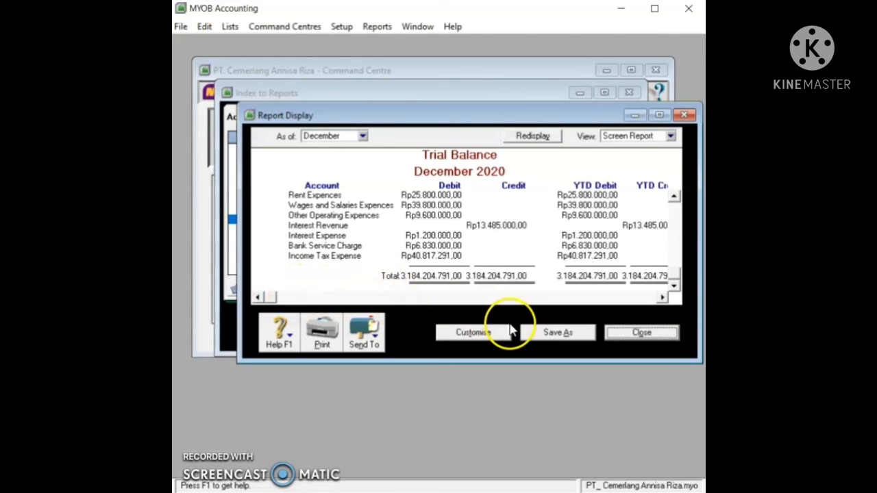
{"action": "left_click", "coordinate": [613, 332]}
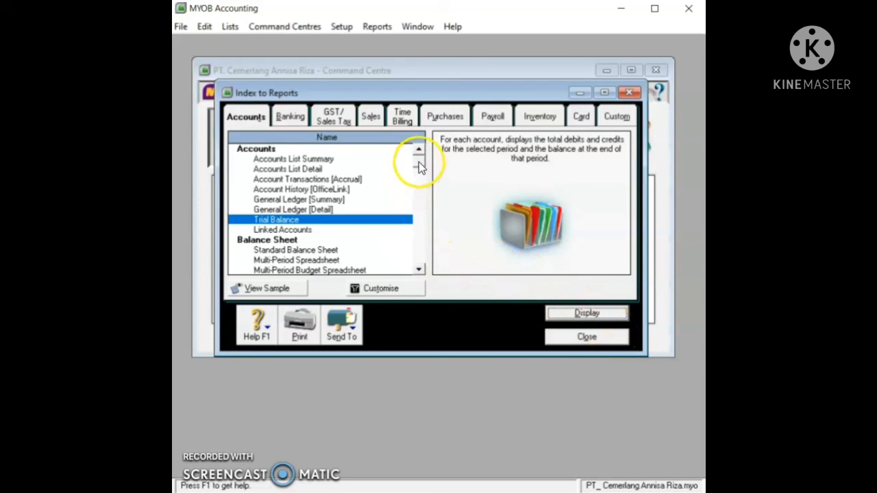
Step: Generate the Profit & Loss [Accrual] report dated from January through December 2020
{"action": "scroll", "coordinate": [419, 166], "scroll_direction": "down", "scroll_amount": 1}
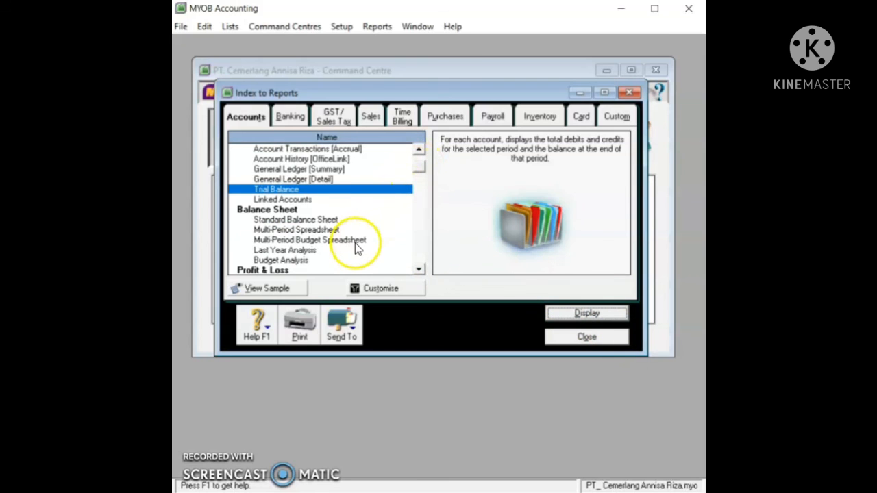
{"action": "left_click", "coordinate": [419, 270]}
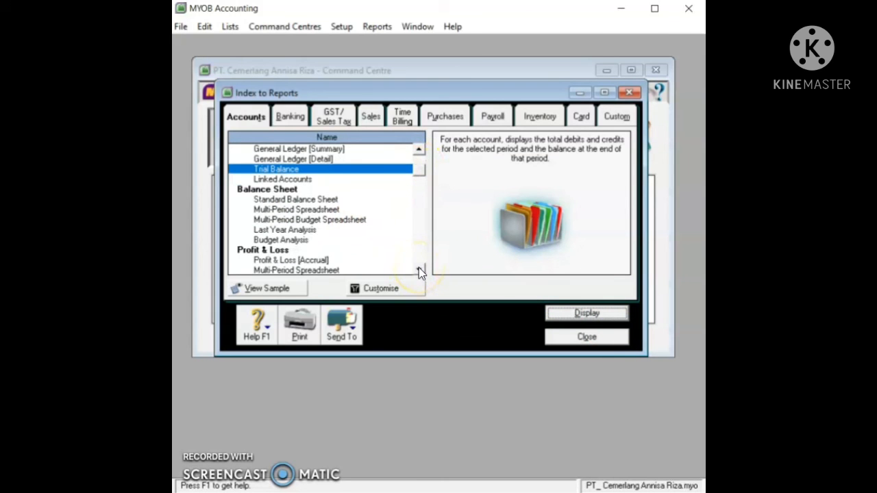
{"action": "double_click", "coordinate": [379, 259]}
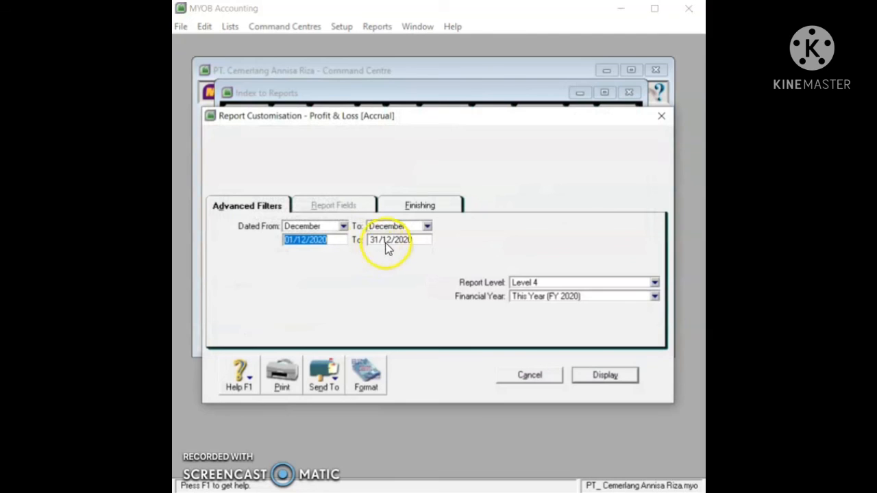
{"action": "left_click", "coordinate": [344, 226]}
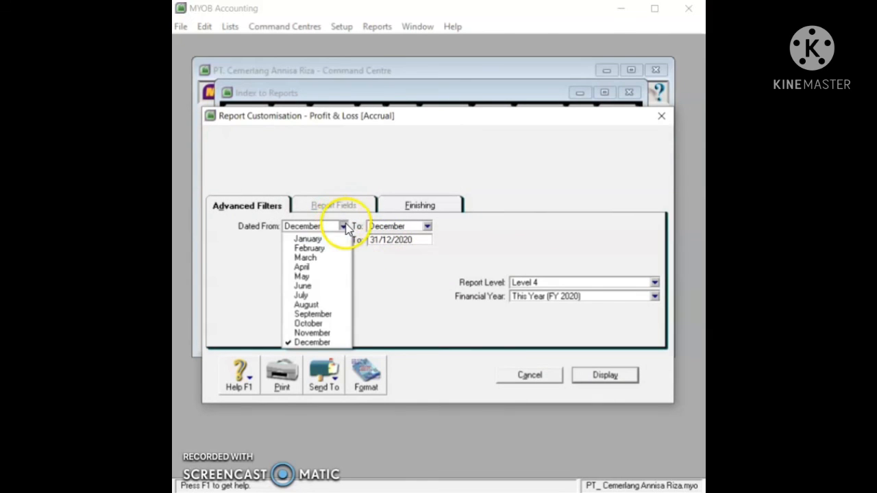
{"action": "left_click", "coordinate": [329, 237]}
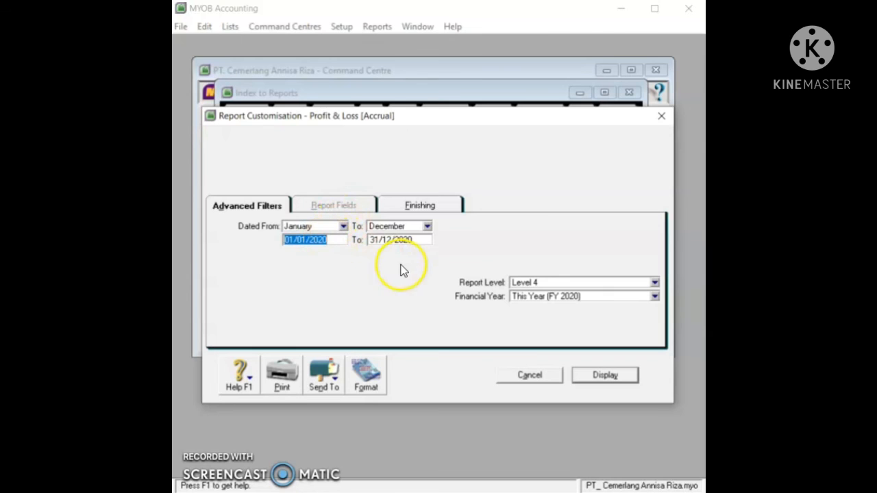
{"action": "left_click", "coordinate": [609, 377]}
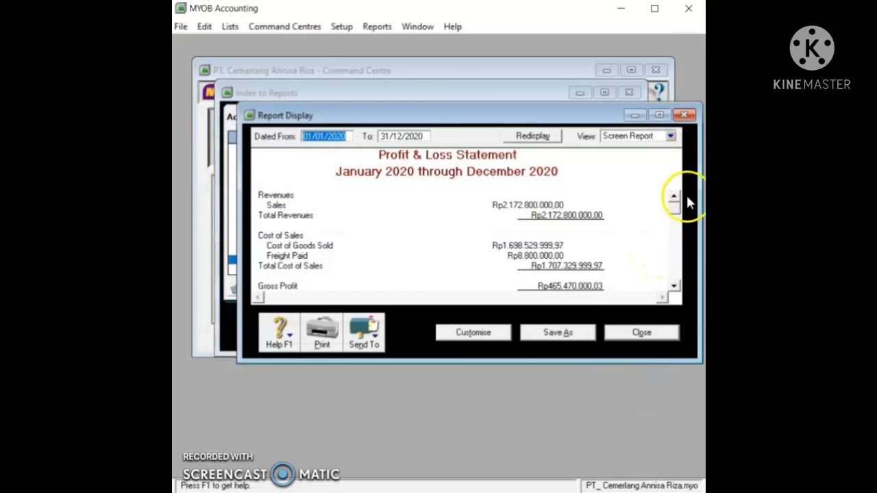
Step: Check the net profit of Rp252.510.209,03 and close the report
{"action": "scroll", "coordinate": [677, 220], "scroll_direction": "down", "scroll_amount": 2}
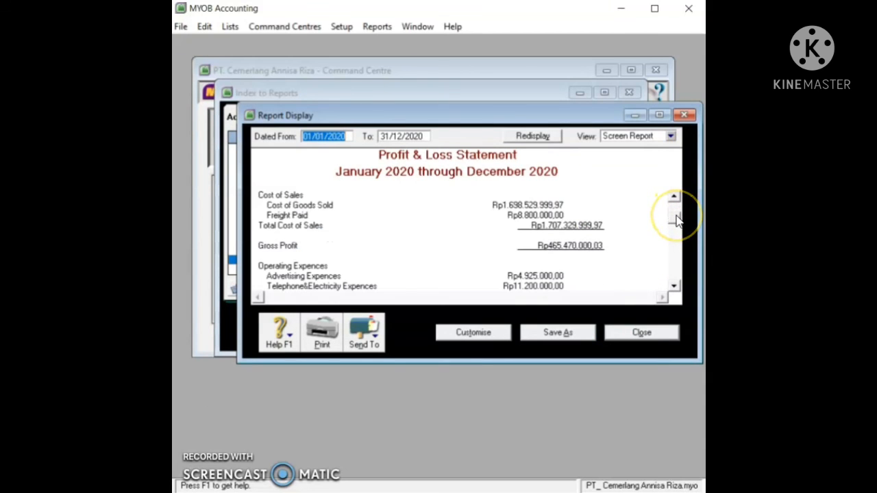
{"action": "left_click_drag", "start_coordinate": [675, 235], "coordinate": [673, 290]}
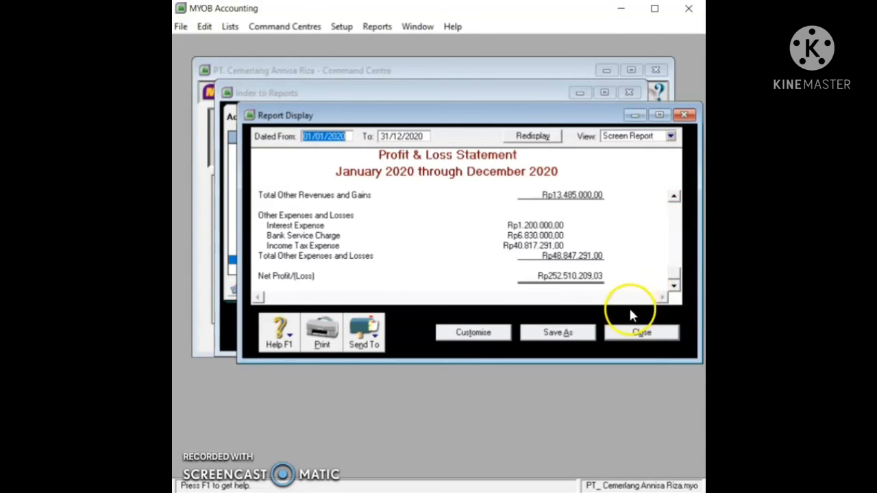
{"action": "left_click", "coordinate": [631, 329]}
{"action": "left_click", "coordinate": [668, 333]}
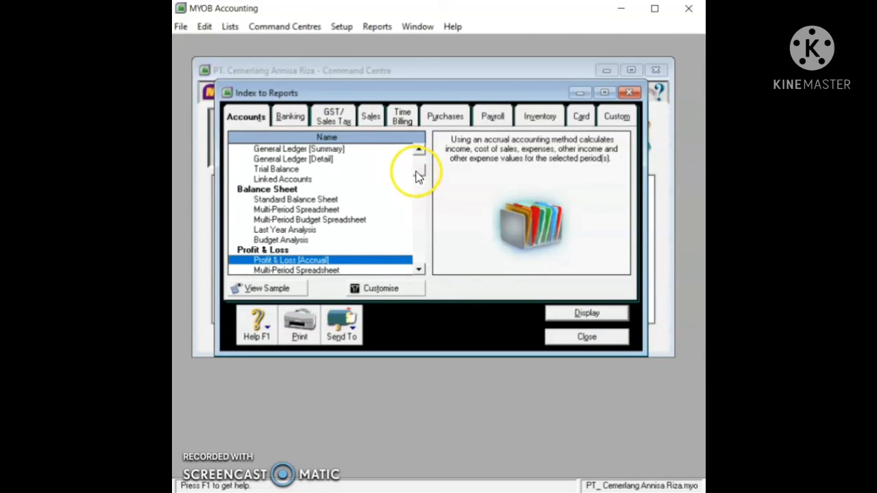
{"action": "left_click_drag", "start_coordinate": [418, 172], "coordinate": [418, 189]}
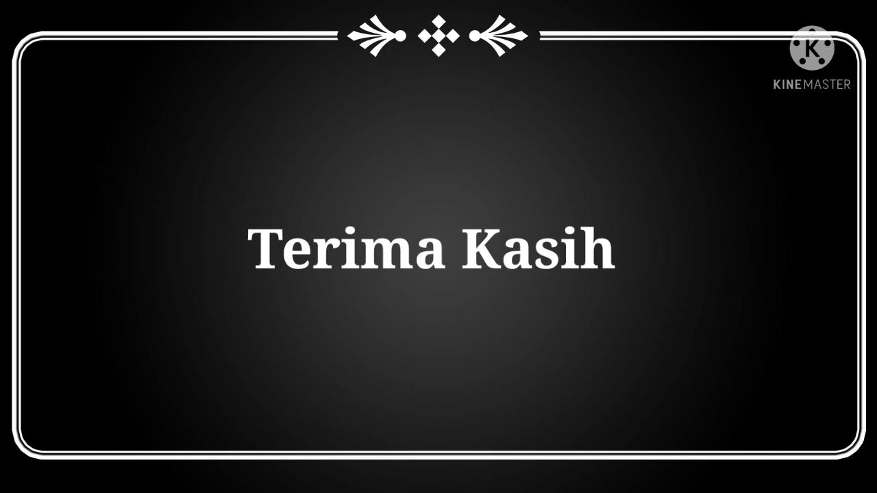